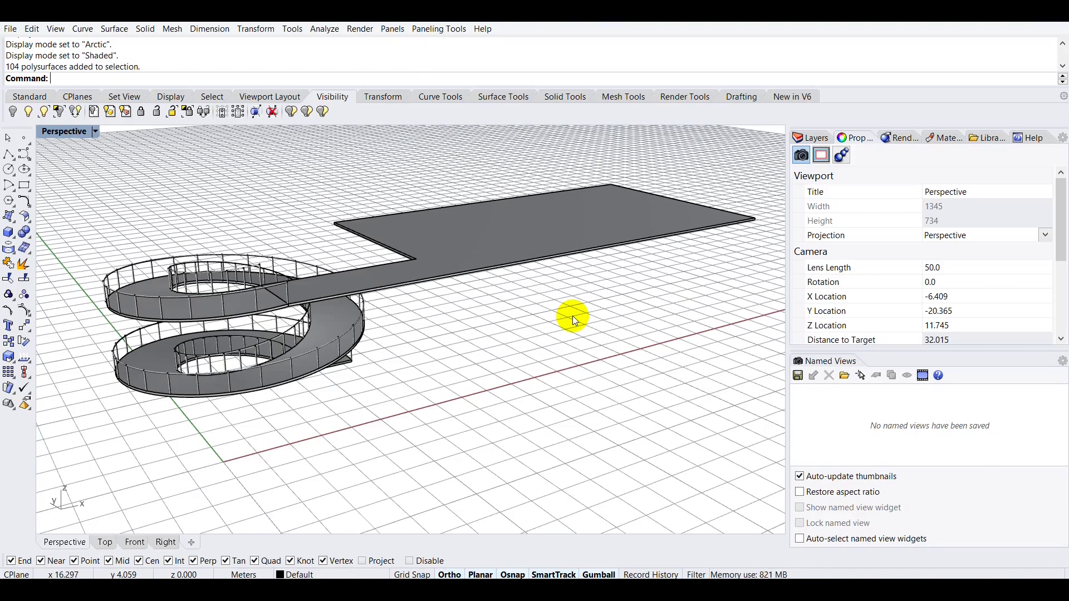
Orbit and zoom the Perspective view to review the finished spiral ramp model from several angles.
{"action": "right_click_drag", "start_coordinate": [386, 306], "coordinate": [267, 319]}
{"action": "scroll", "coordinate": [178, 332], "scroll_direction": "up", "scroll_amount": 3}
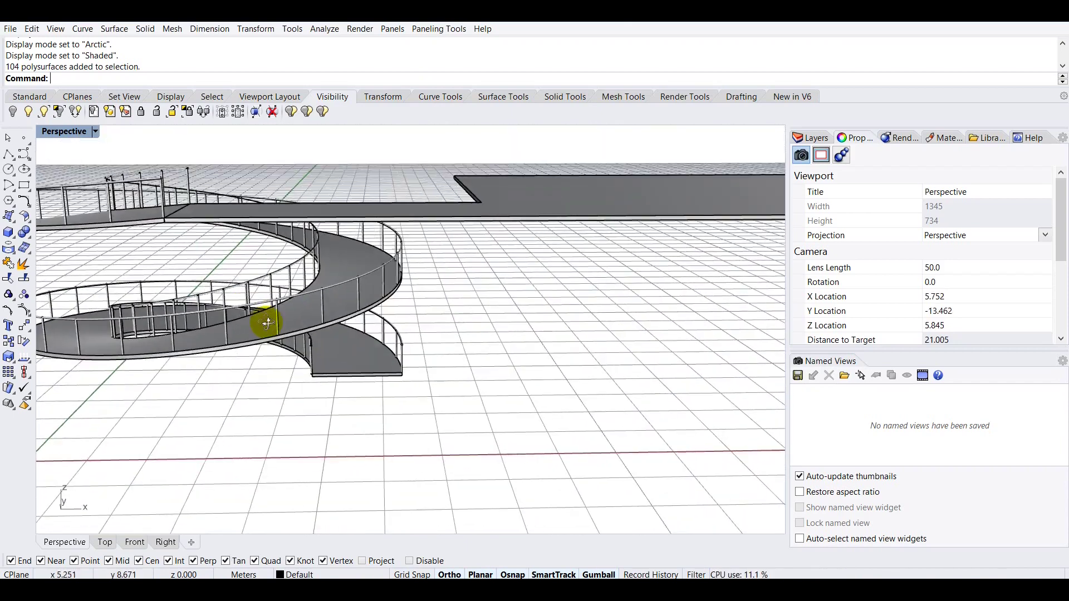
{"action": "scroll", "coordinate": [266, 321], "scroll_direction": "down", "scroll_amount": 3}
{"action": "right_click_drag", "start_coordinate": [330, 298], "coordinate": [260, 311]}
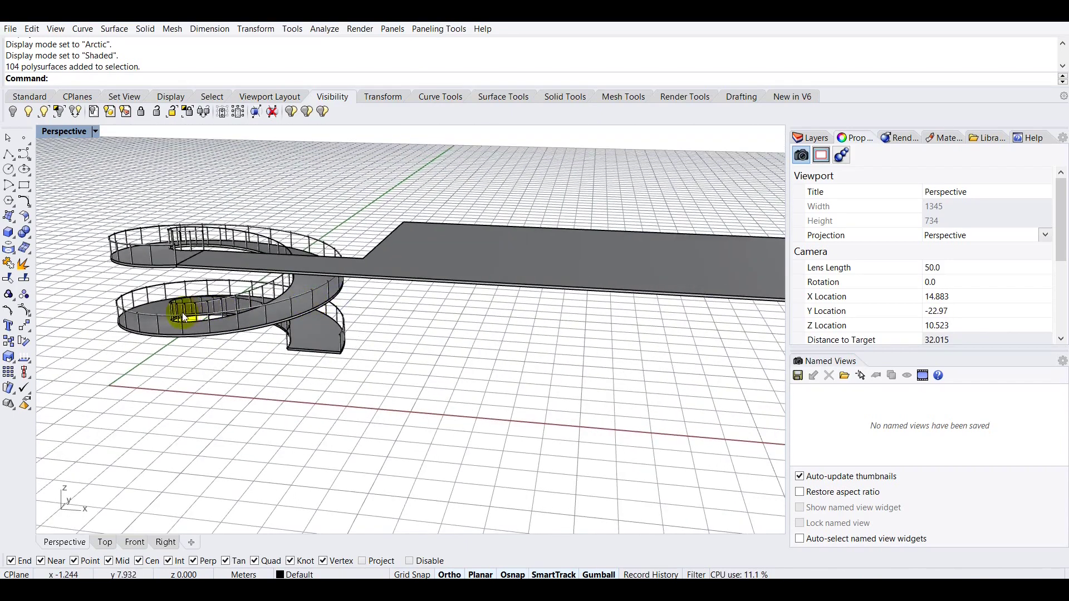
{"action": "scroll", "coordinate": [182, 312], "scroll_direction": "up", "scroll_amount": 3}
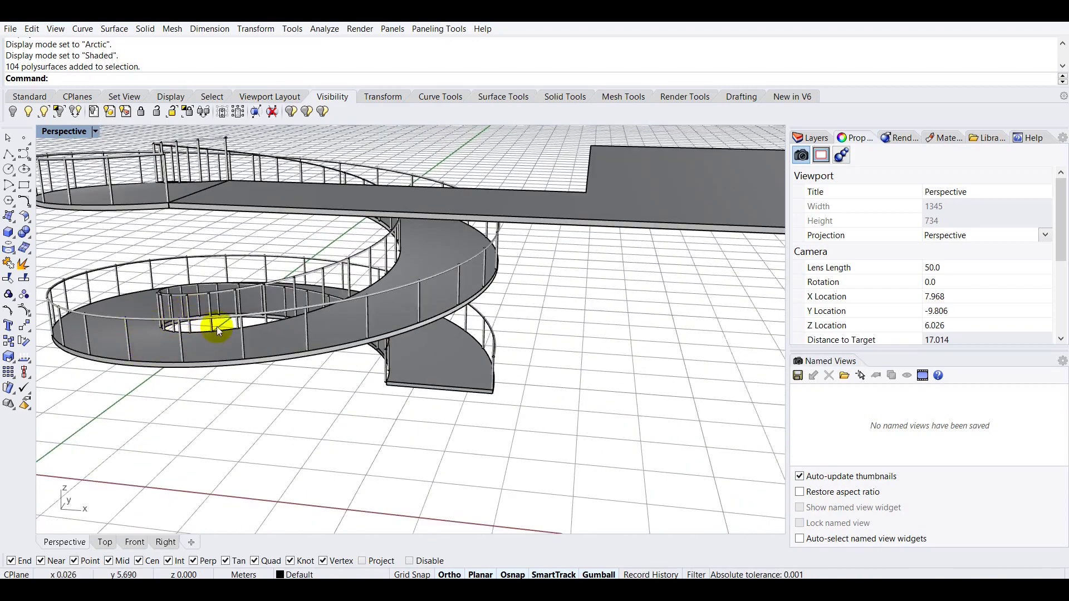
{"action": "right_click_drag", "start_coordinate": [322, 332], "coordinate": [425, 345]}
{"action": "scroll", "coordinate": [312, 375], "scroll_direction": "down", "scroll_amount": 3}
{"action": "scroll", "coordinate": [265, 311], "scroll_direction": "down", "scroll_amount": 1}
{"action": "mouse_move", "coordinate": [264, 311]}
{"action": "right_mouse_down"}
{"action": "mouse_move", "coordinate": [238, 353]}
{"action": "mouse_move", "coordinate": [283, 310]}
{"action": "right_mouse_up"}
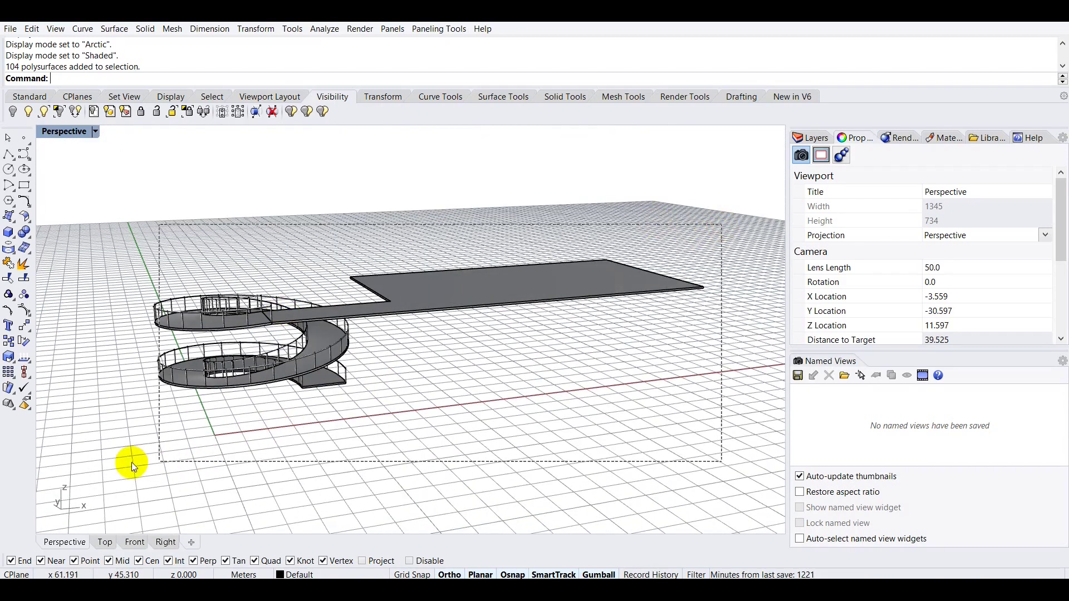
Select all 104 polysurfaces and hide them with the Hide command.
{"action": "key", "text": "ctrl+a"}
{"action": "type", "text": "Hide"}
{"action": "key", "text": "Return"}
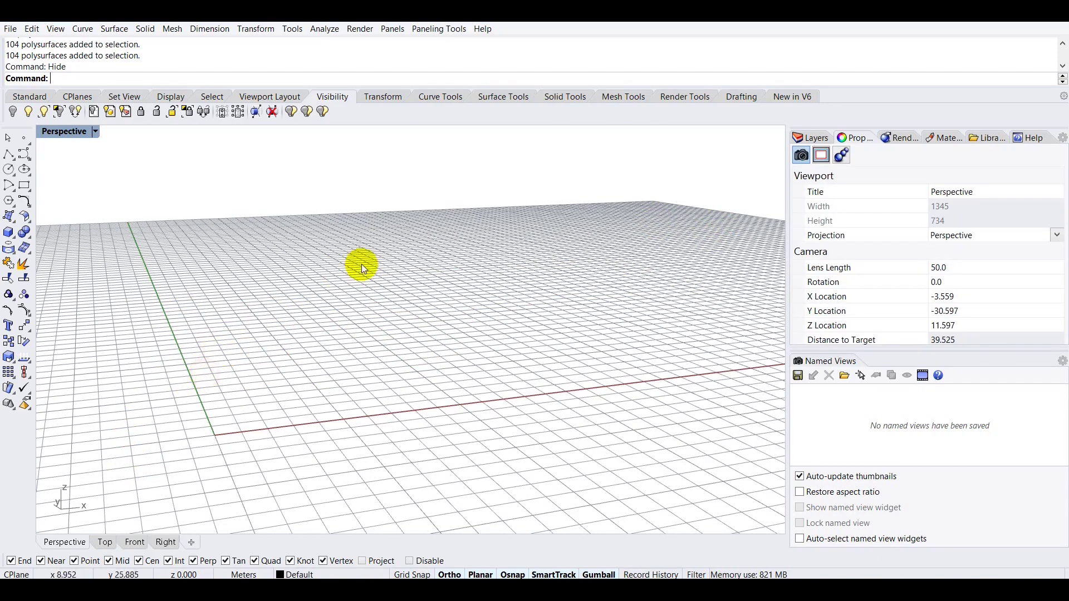
Maximize the Top viewport from the four-view layout and zoom and pan the empty grid.
{"action": "scroll", "coordinate": [361, 265], "scroll_direction": "down", "scroll_amount": 5}
{"action": "right_click_drag", "start_coordinate": [313, 269], "coordinate": [346, 357]}
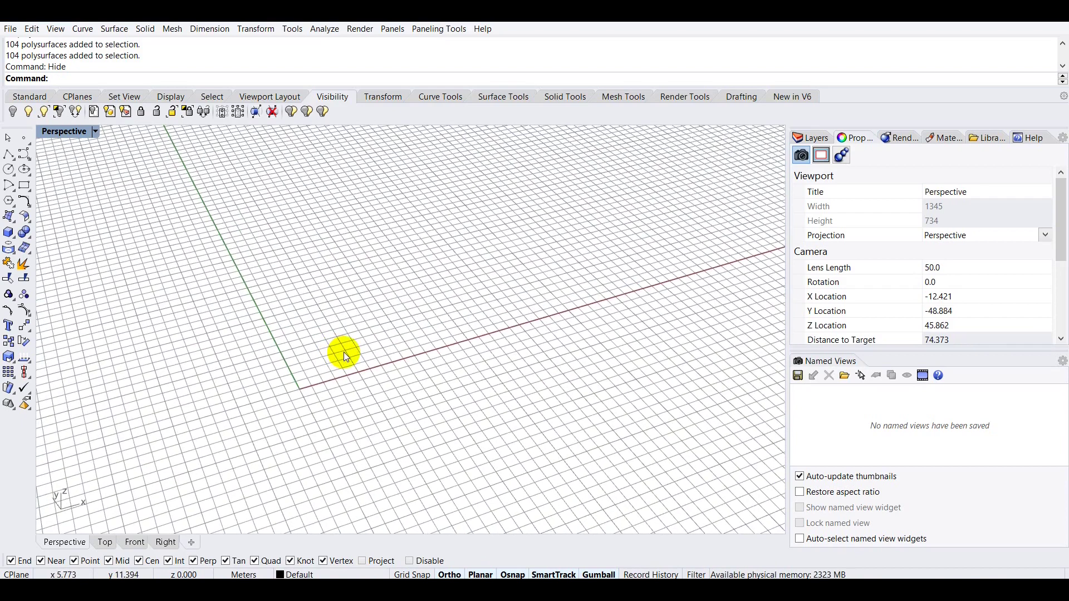
{"action": "scroll", "coordinate": [344, 352], "scroll_direction": "up", "scroll_amount": 2}
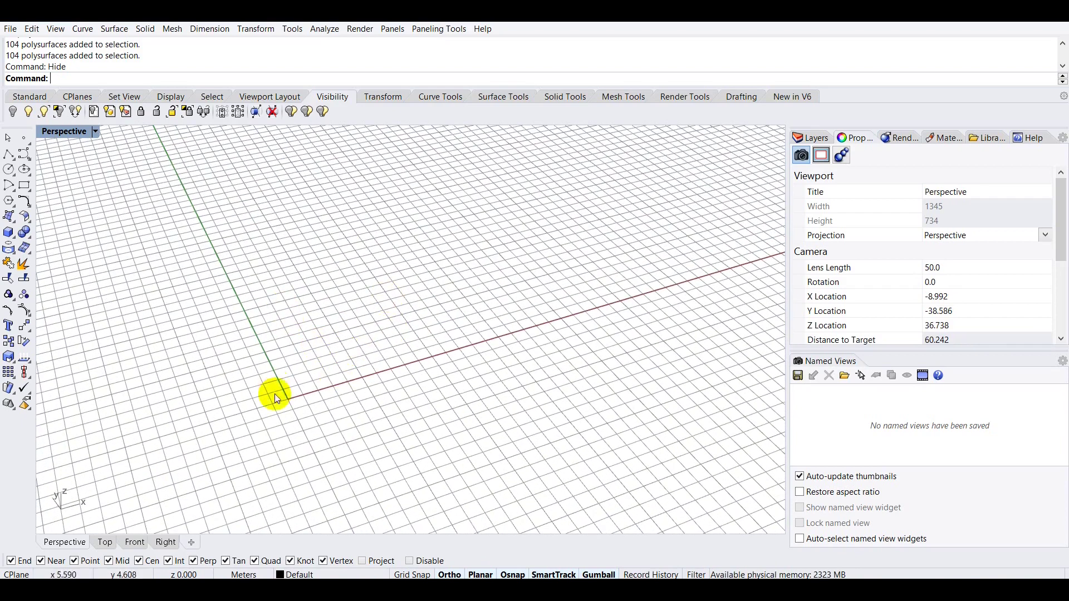
{"action": "scroll", "coordinate": [279, 389], "scroll_direction": "down", "scroll_amount": 10}
{"action": "double_click", "coordinate": [55, 132]}
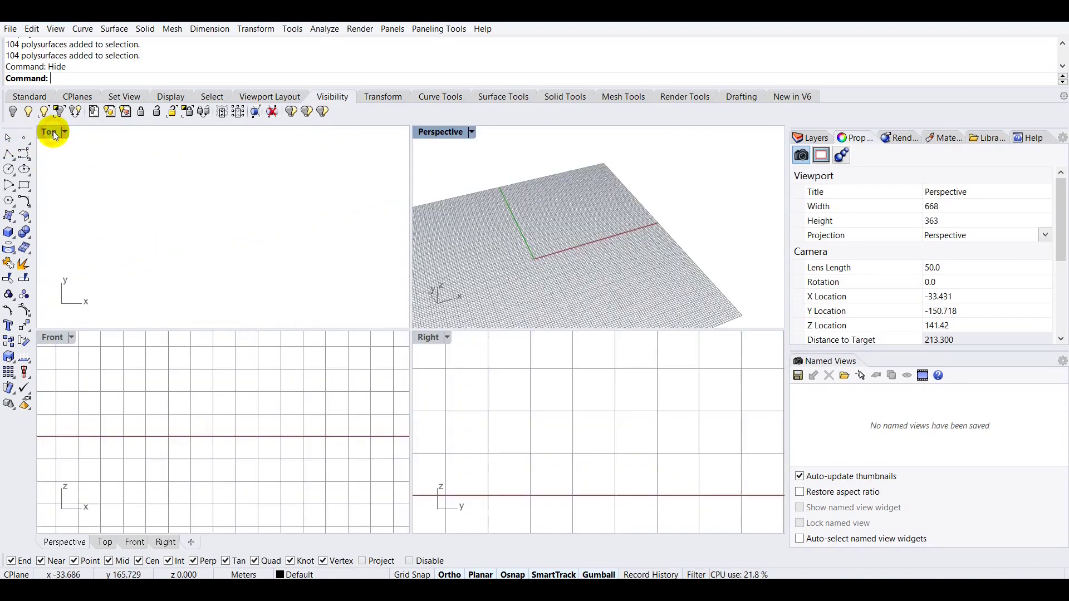
{"action": "double_click", "coordinate": [50, 133]}
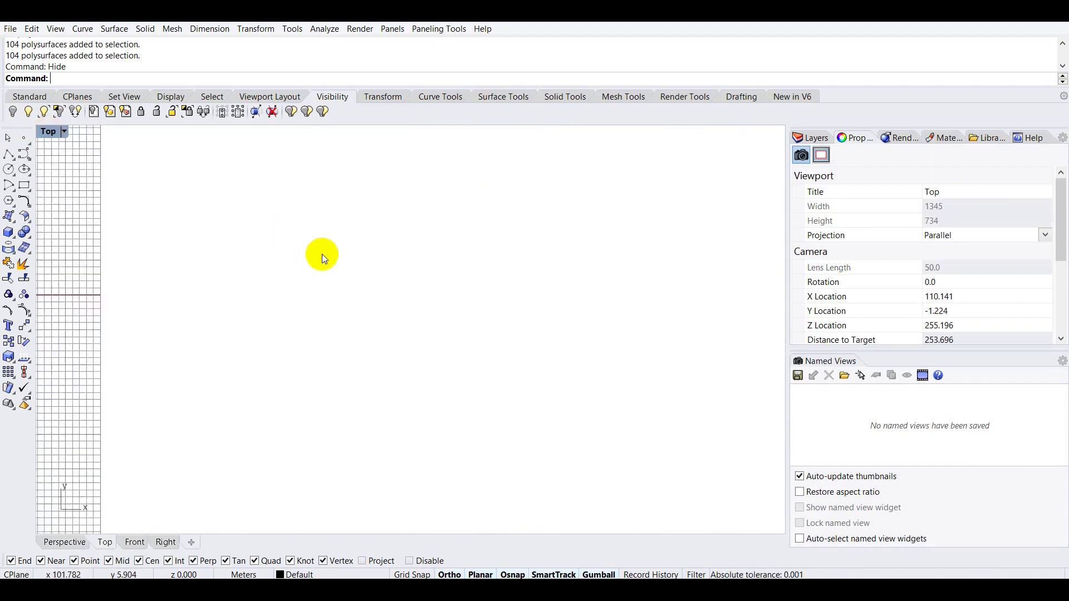
{"action": "scroll", "coordinate": [274, 239], "scroll_direction": "up", "scroll_amount": 10}
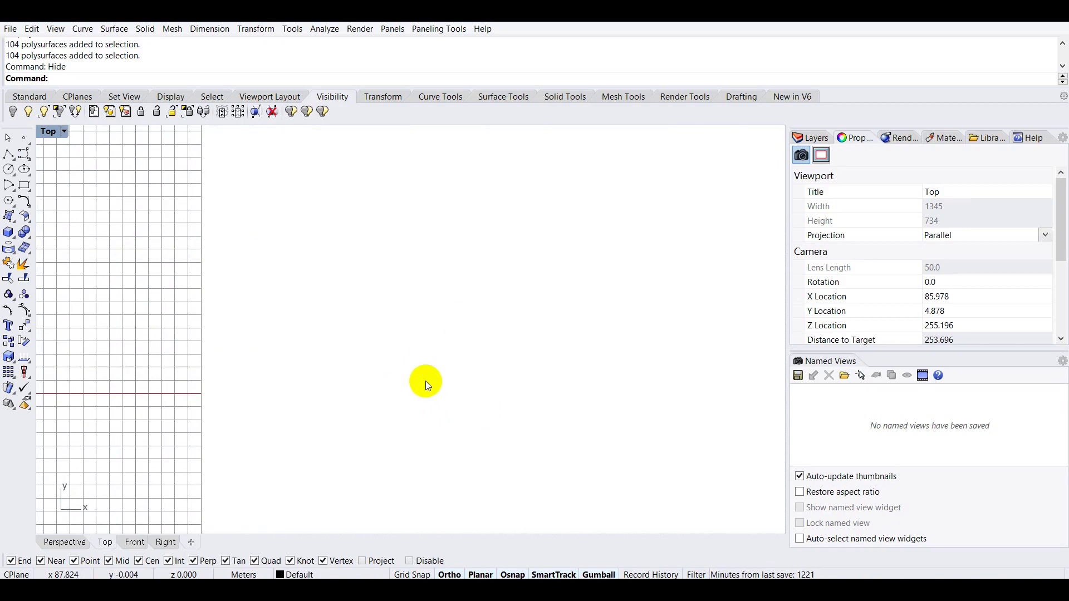
{"action": "right_click_drag", "start_coordinate": [410, 365], "coordinate": [406, 344]}
{"action": "left_click", "coordinate": [405, 345]}
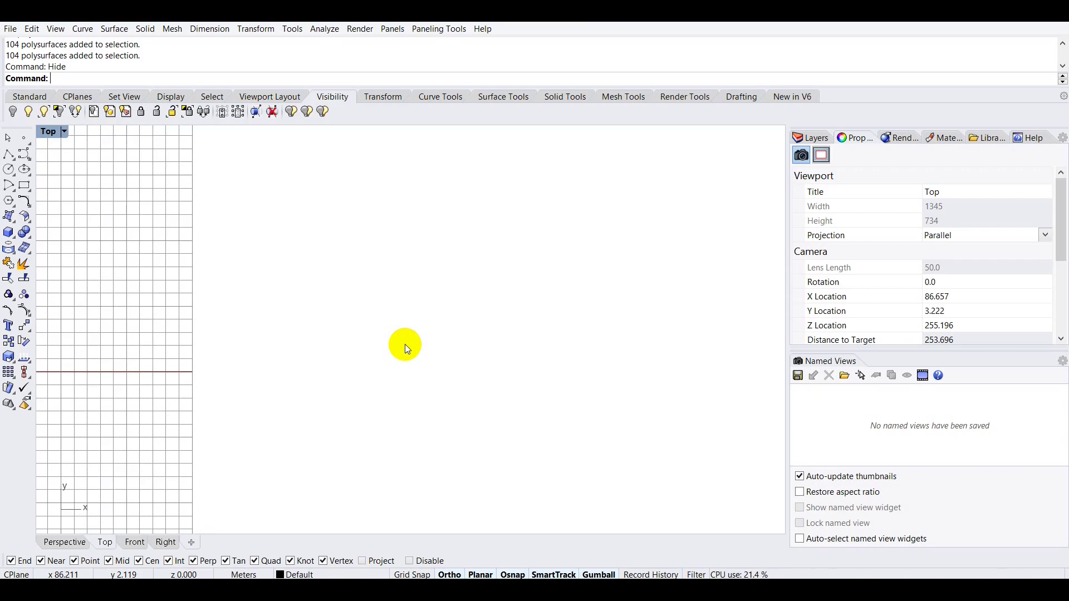
Draw a circle of radius 4 m in the Top view.
{"action": "left_click", "coordinate": [9, 170]}
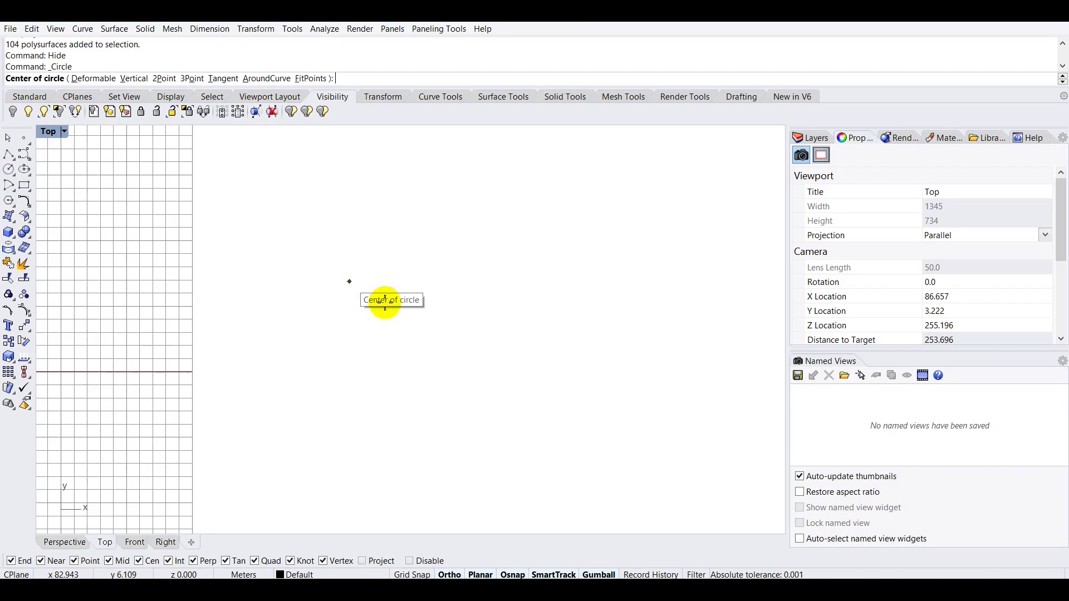
{"action": "left_click", "coordinate": [393, 318]}
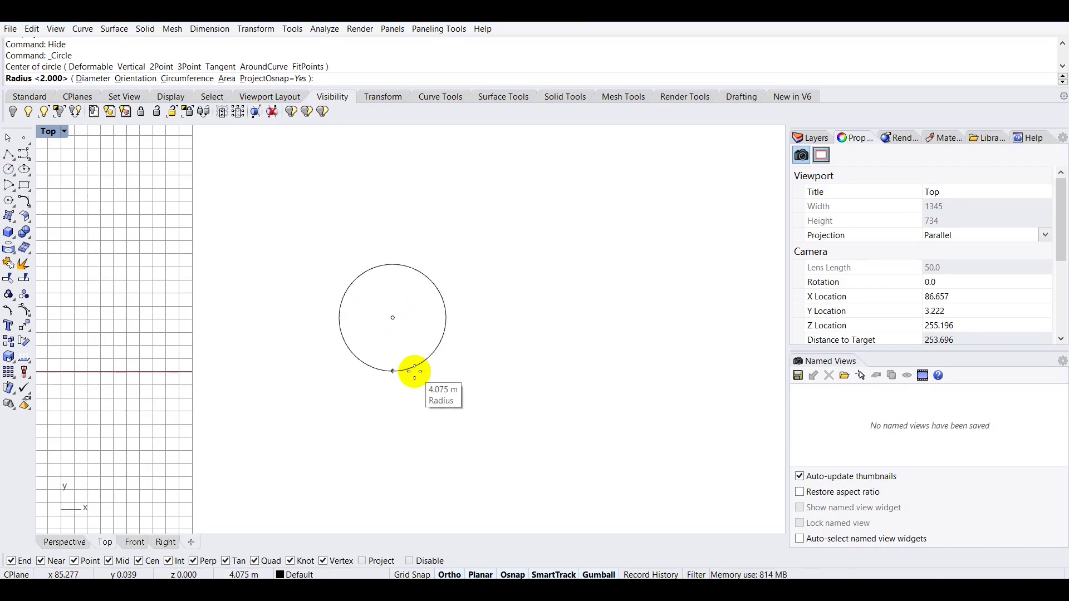
{"action": "type", "text": "4"}
{"action": "key", "text": "Return"}
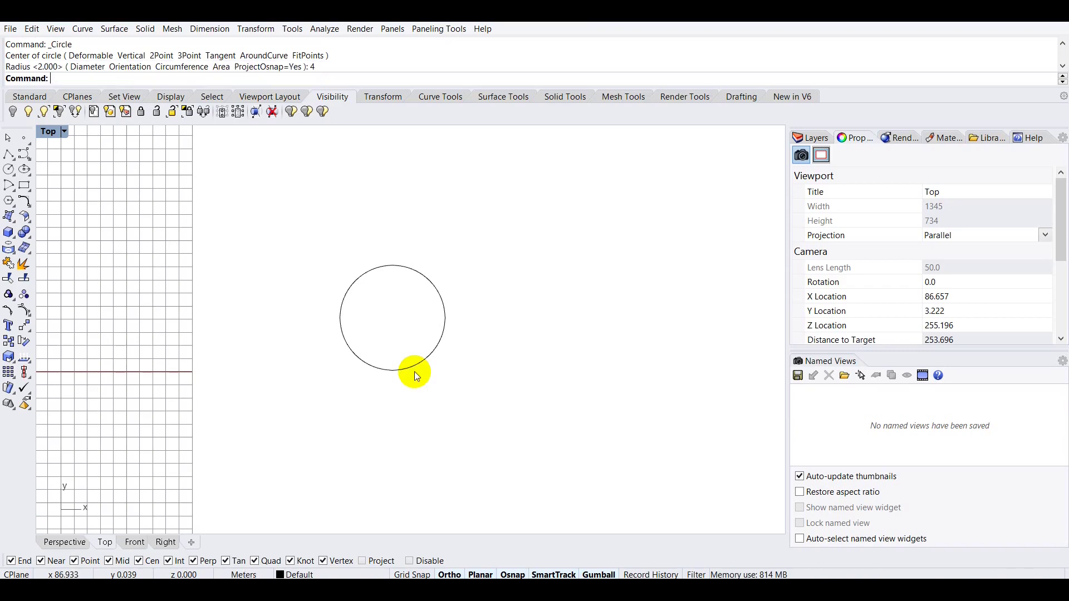
{"action": "scroll", "coordinate": [405, 331], "scroll_direction": "up", "scroll_amount": 4}
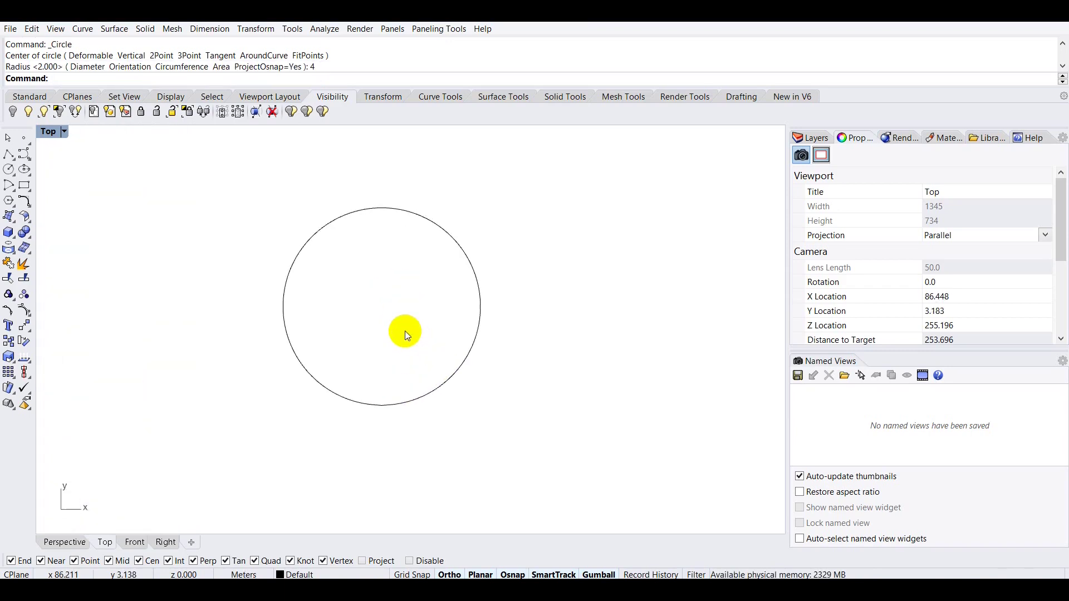
Add a 2 m radius circle centered on the first circle's center.
{"action": "left_click", "coordinate": [8, 184]}
{"action": "left_click", "coordinate": [363, 211]}
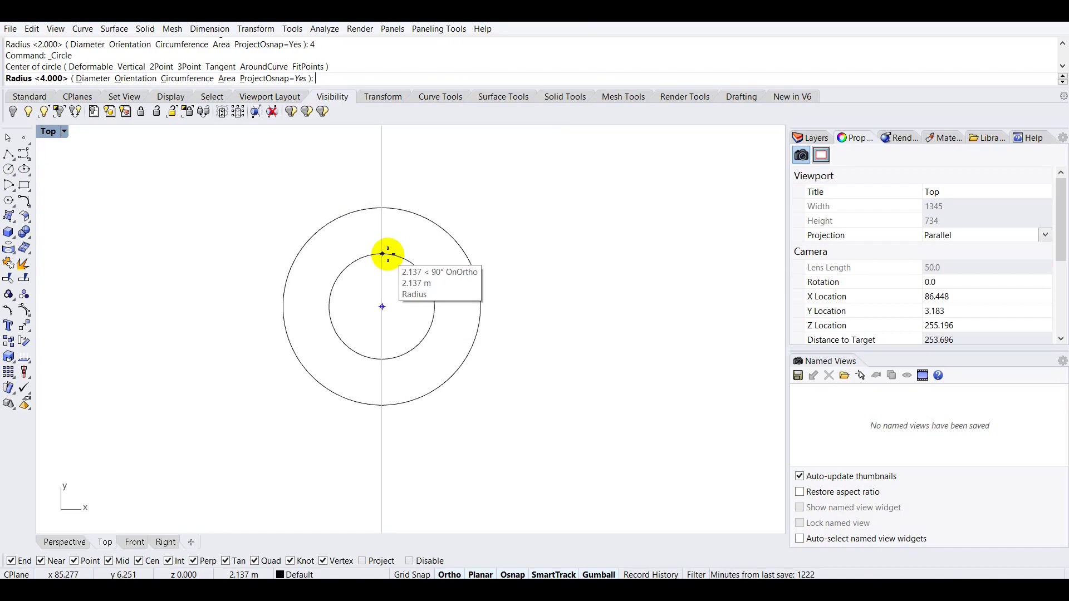
{"action": "type", "text": "2"}
{"action": "key", "text": "Return"}
{"action": "scroll", "coordinate": [326, 284], "scroll_direction": "down", "scroll_amount": 3}
{"action": "scroll", "coordinate": [486, 277], "scroll_direction": "up", "scroll_amount": 3}
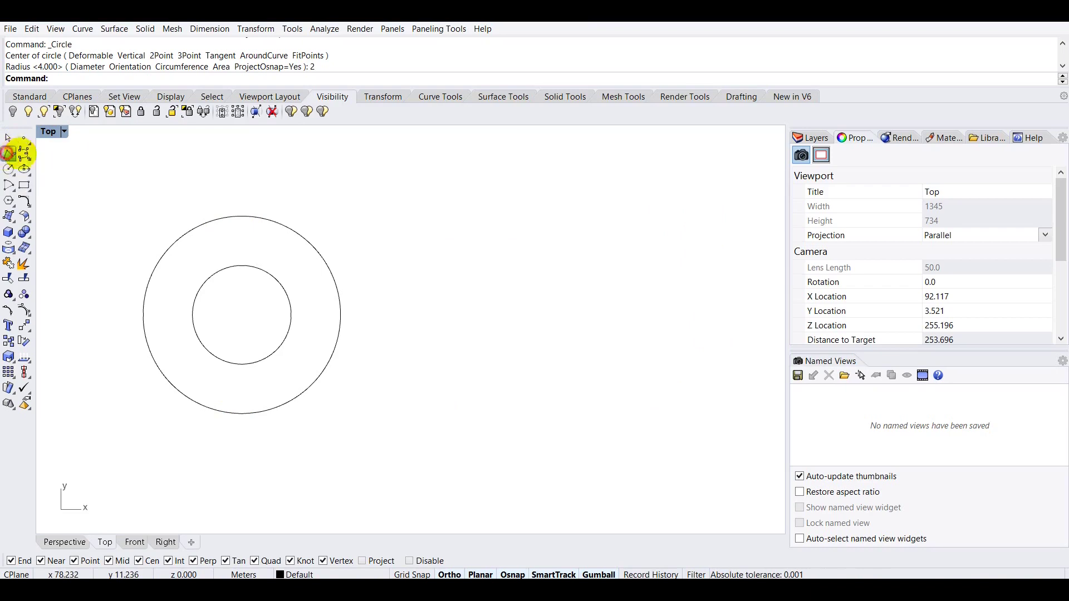
Draw a vertical polyline from the outer circle's top to its bottom.
{"action": "left_click", "coordinate": [8, 154]}
{"action": "left_click", "coordinate": [222, 284]}
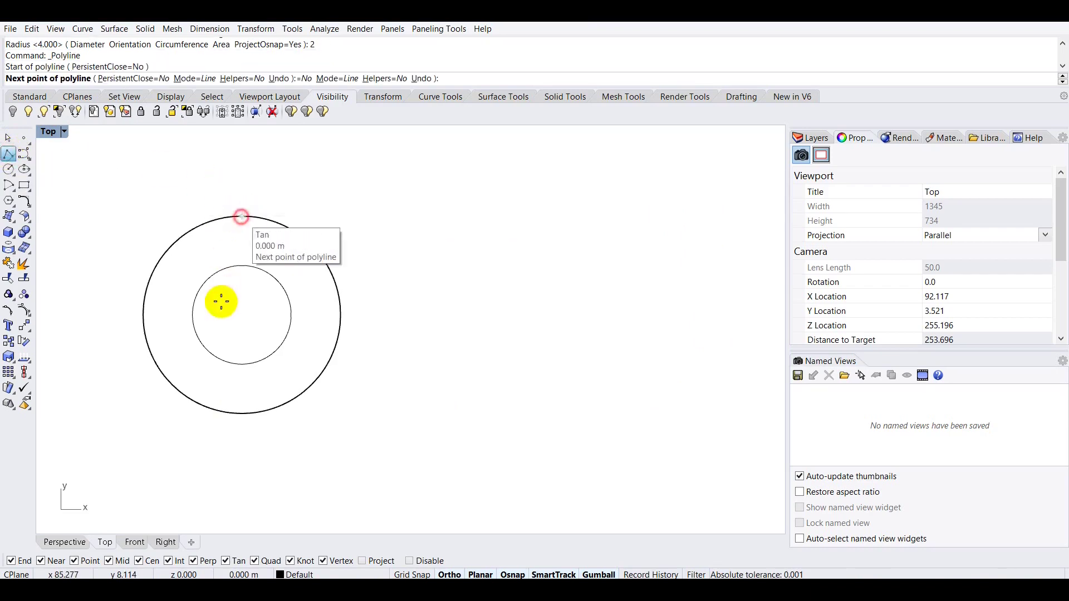
{"action": "left_click", "coordinate": [243, 412]}
{"action": "key", "text": "Return"}
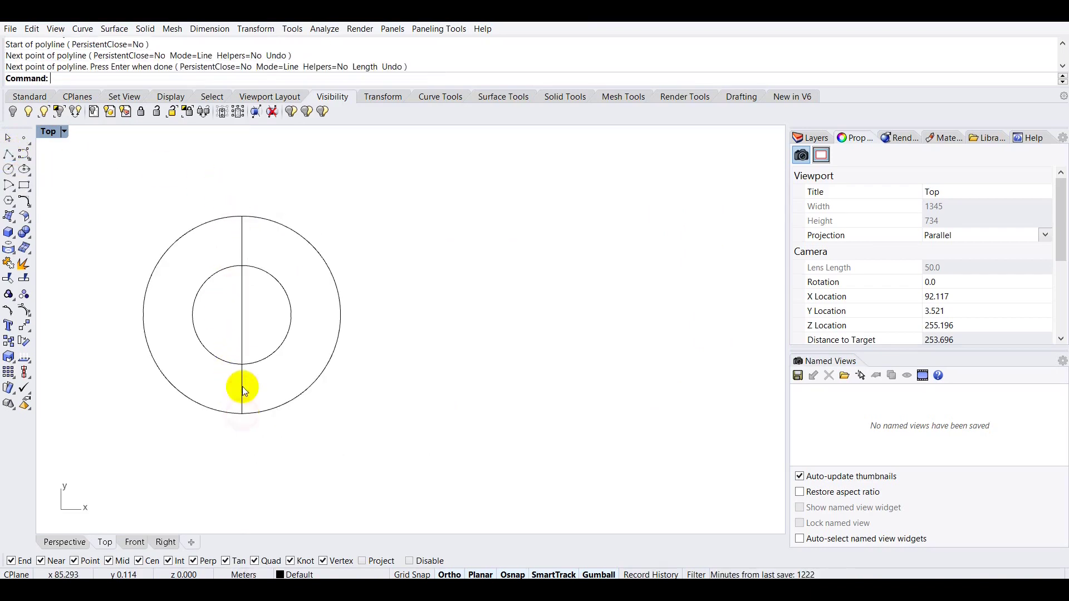
Draw a 20 m long rectangular polyline outline from the circle's top point to its bottom point.
{"action": "left_click", "coordinate": [8, 153]}
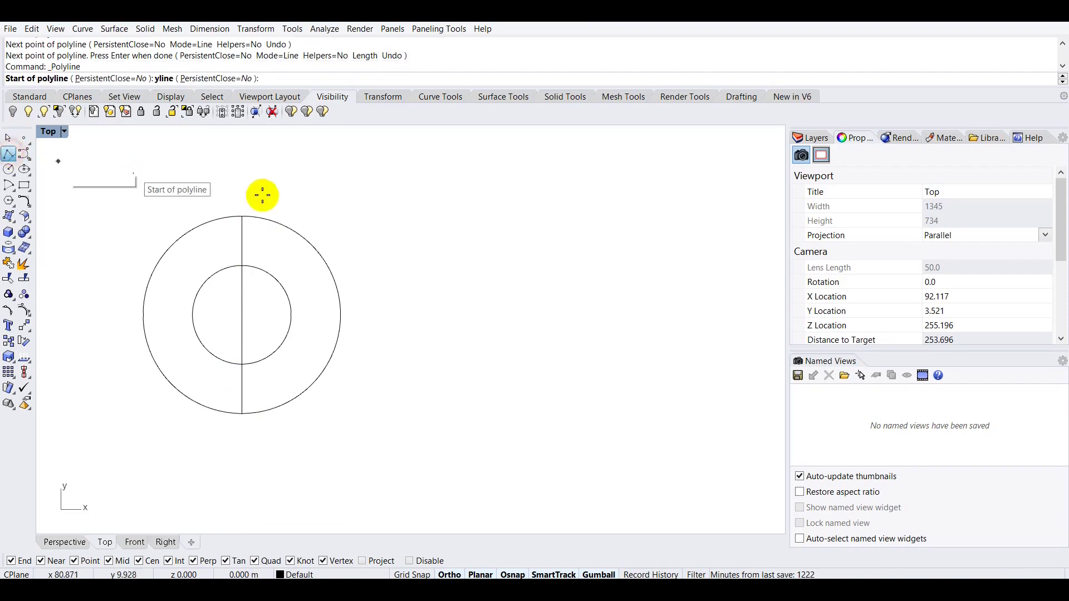
{"action": "left_click", "coordinate": [240, 216]}
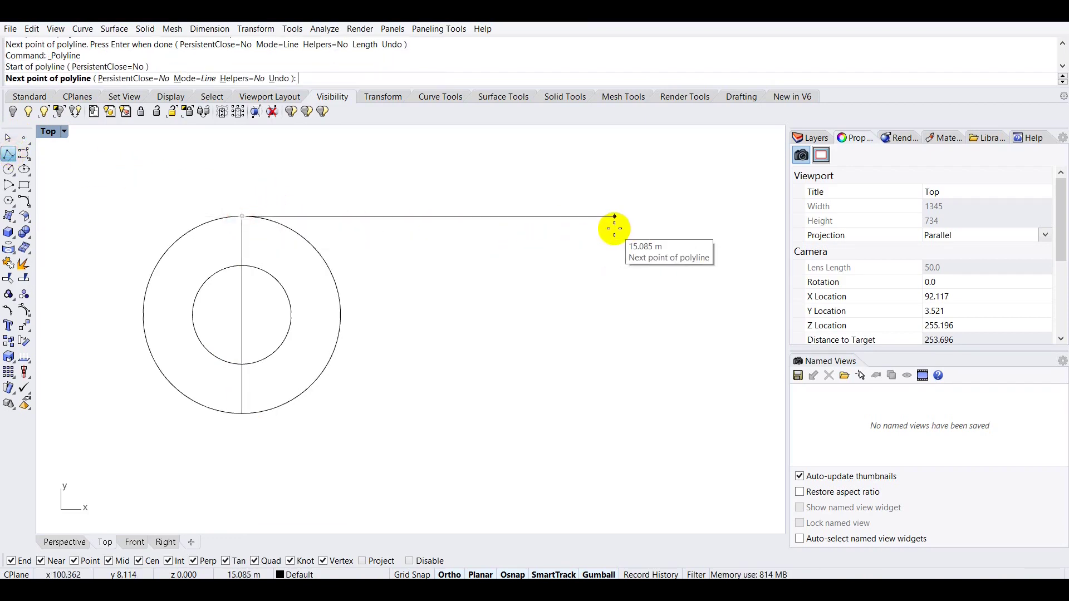
{"action": "type", "text": "20"}
{"action": "key", "text": "Return"}
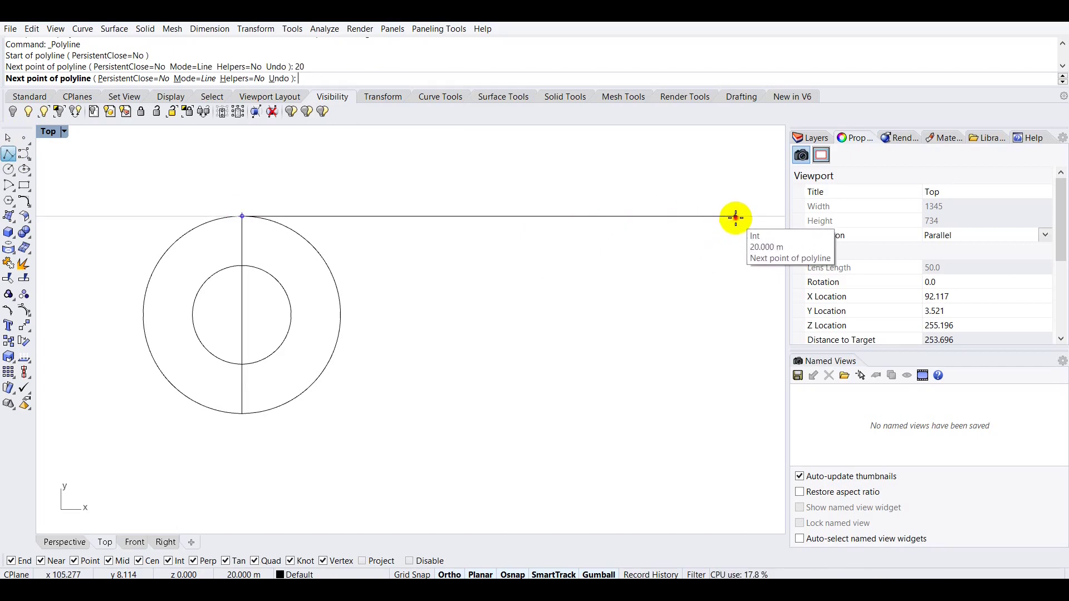
{"action": "left_click", "coordinate": [735, 217]}
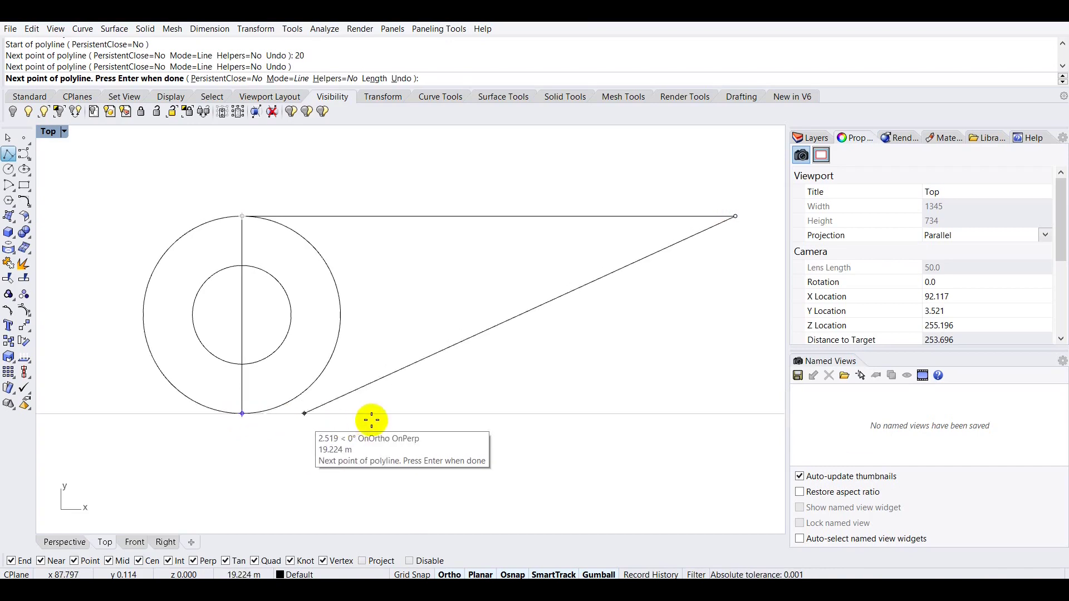
{"action": "left_click", "coordinate": [733, 414]}
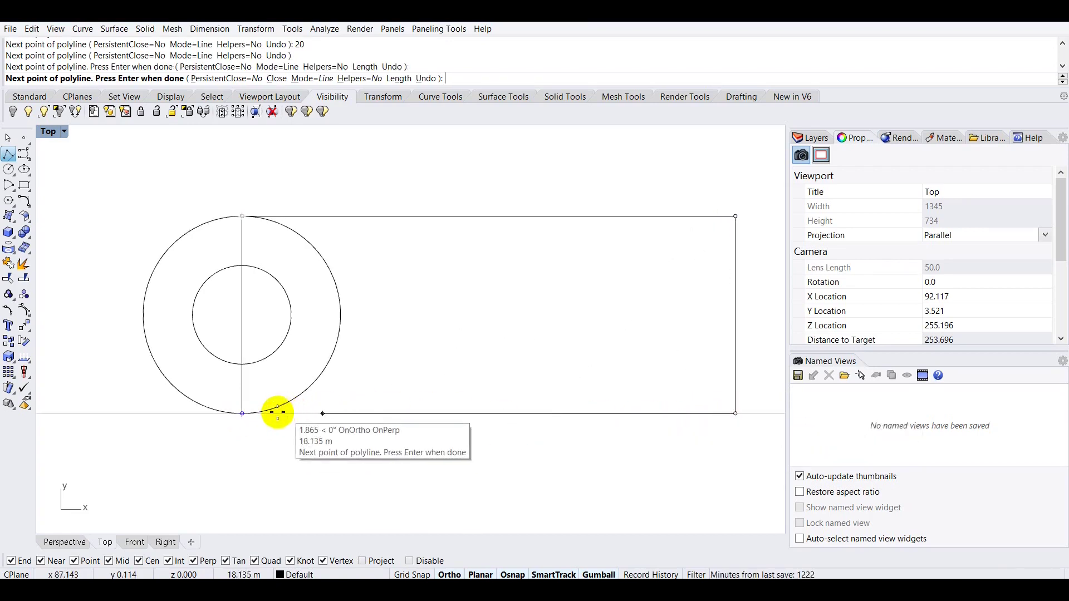
{"action": "left_click", "coordinate": [245, 413]}
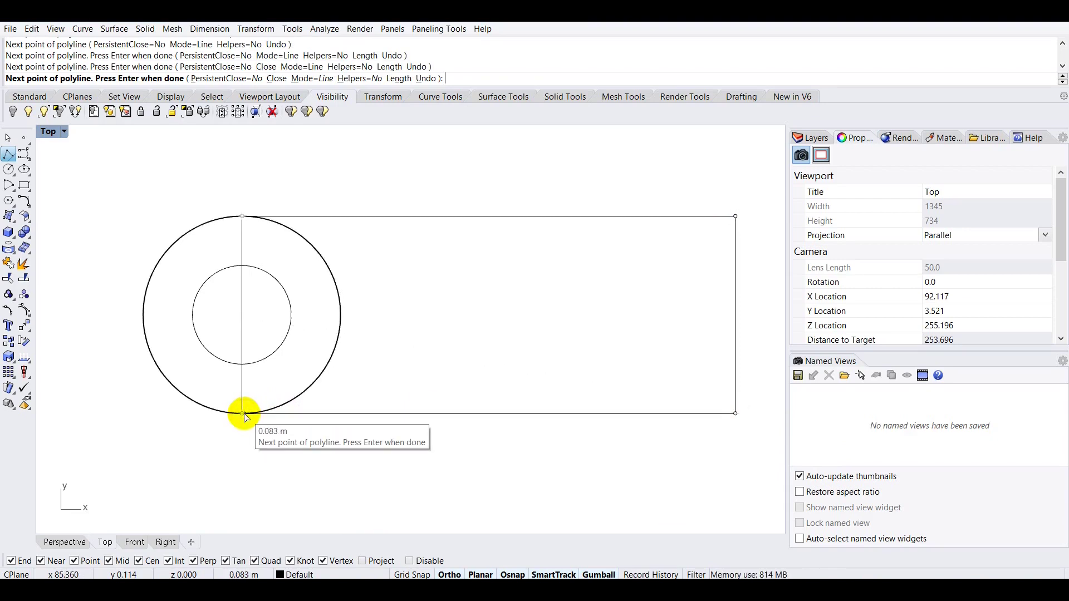
{"action": "key", "text": "Return"}
Join the rectangular outline and the vertical line into one closed curve.
{"action": "left_click", "coordinate": [281, 414]}
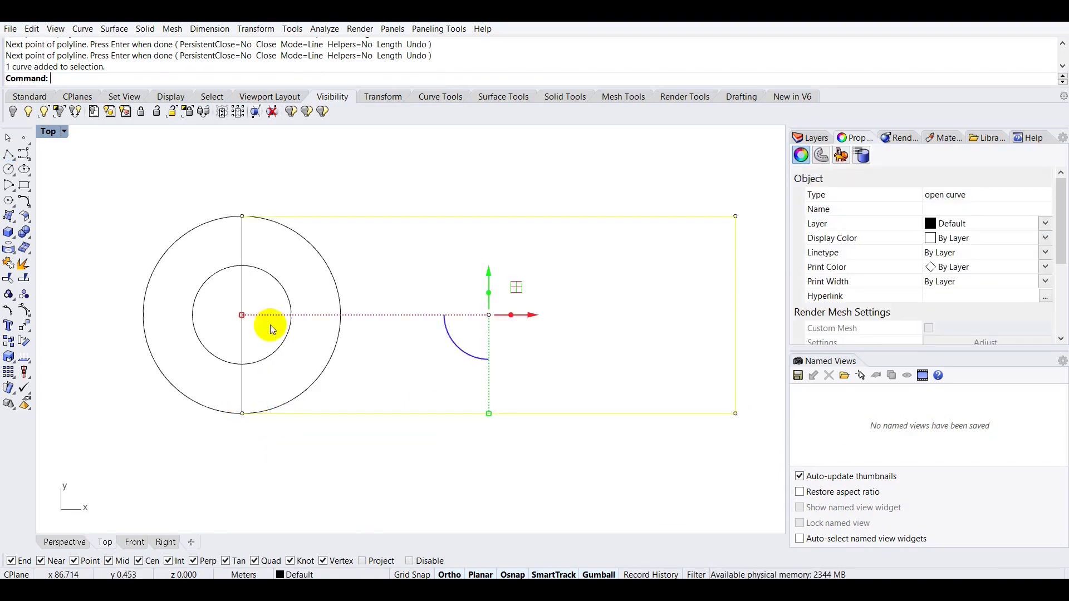
{"action": "left_click", "coordinate": [242, 246]}
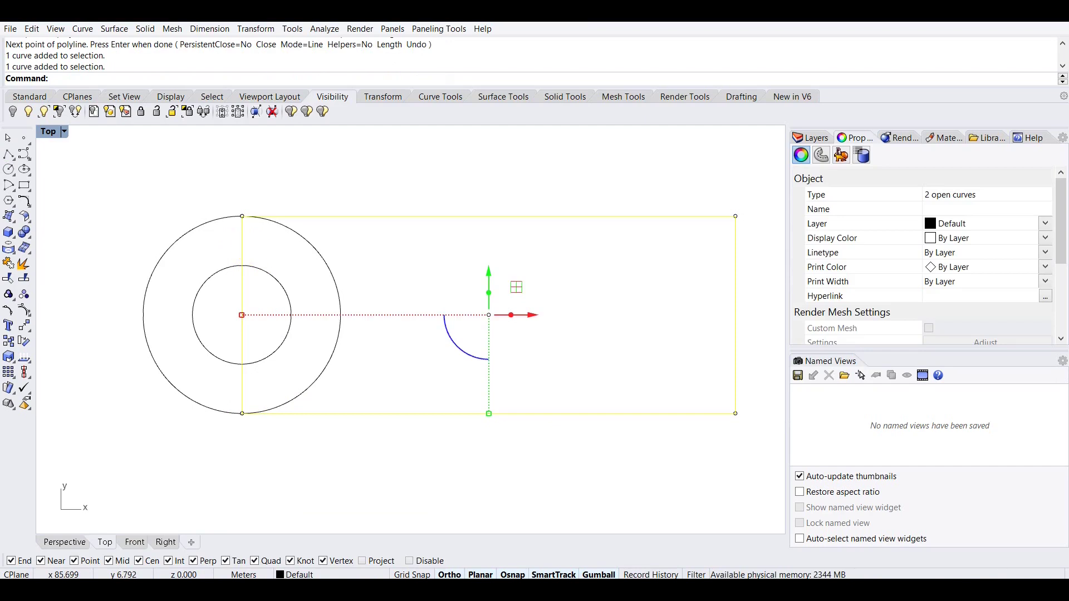
{"action": "type", "text": "Join"}
{"action": "key", "text": "Return"}
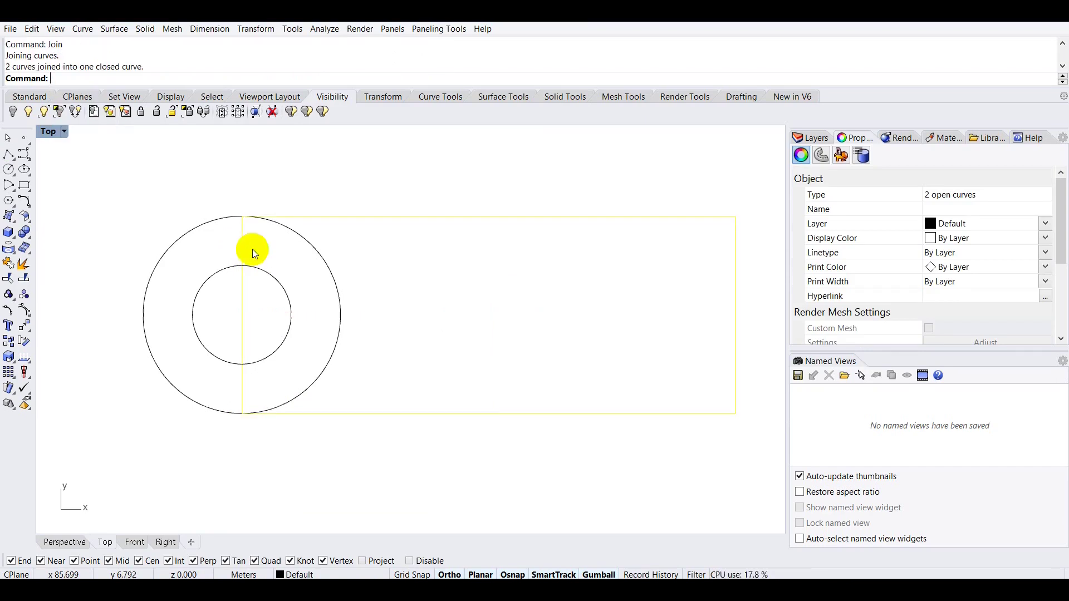
{"action": "left_click", "coordinate": [270, 259]}
Maximize the Perspective view and zoom to frame the outline curves.
{"action": "scroll", "coordinate": [272, 260], "scroll_direction": "down", "scroll_amount": 1}
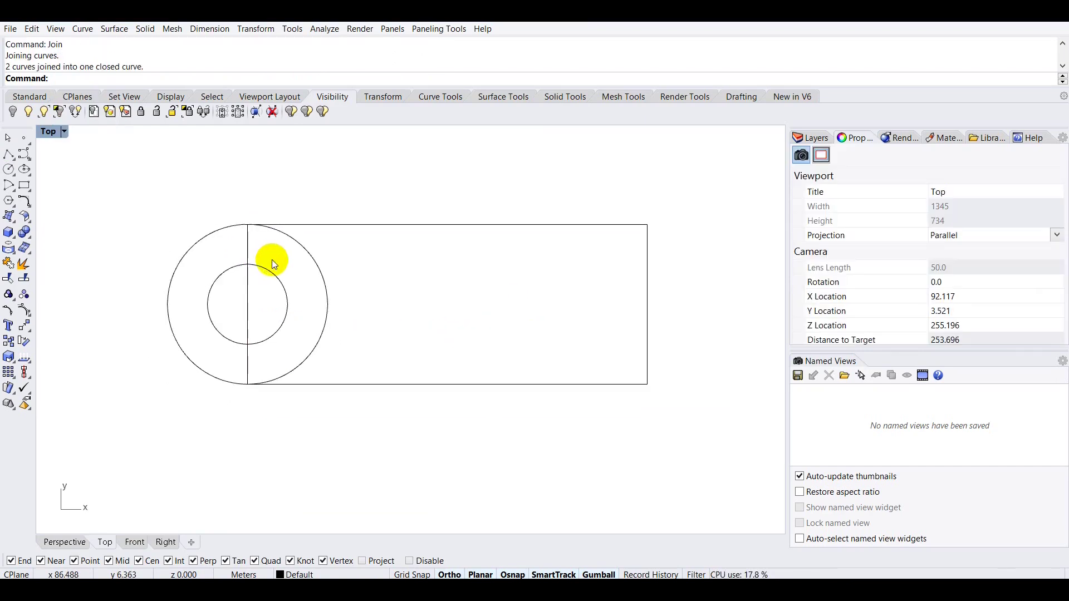
{"action": "double_click", "coordinate": [49, 132]}
{"action": "double_click", "coordinate": [434, 134]}
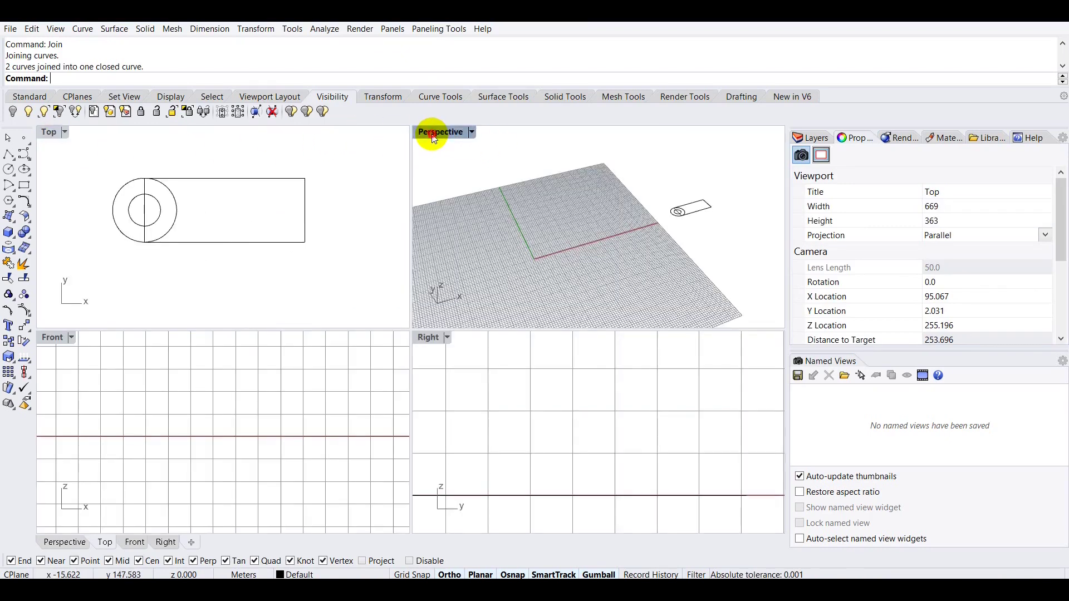
{"action": "left_click_drag", "start_coordinate": [670, 253], "coordinate": [537, 322]}
{"action": "type", "text": "zs"}
{"action": "key", "text": "Return"}
{"action": "right_click_drag", "start_coordinate": [633, 289], "coordinate": [470, 365]}
{"action": "key", "text": "Escape"}
Copy the rectangle and both circles and lift the copy straight up with the gumball.
{"action": "left_click", "coordinate": [470, 366]}
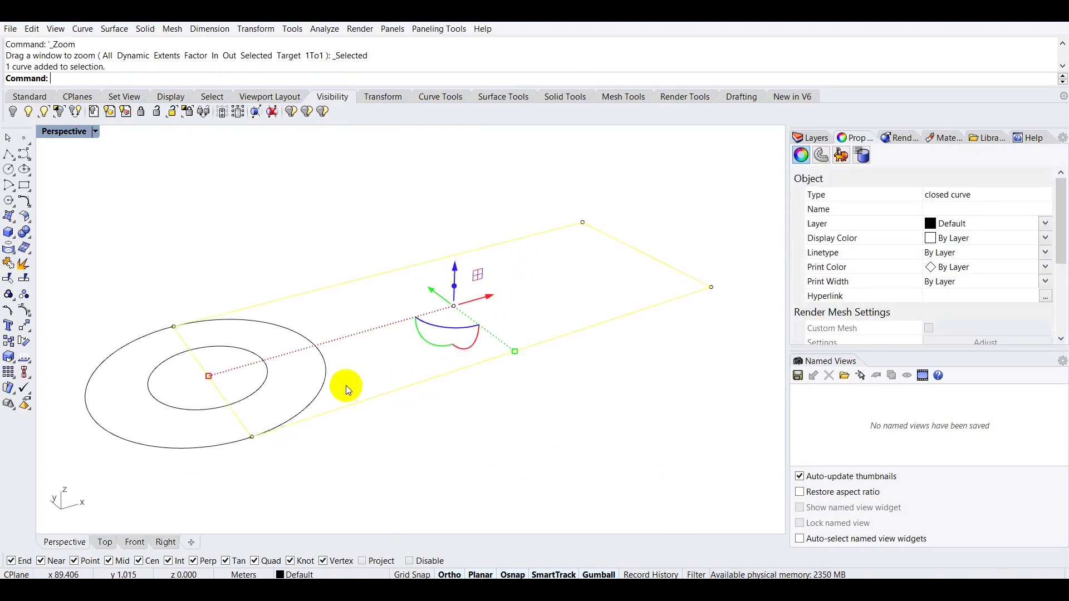
{"action": "left_click", "coordinate": [322, 383], "text": "shift"}
{"action": "left_click", "coordinate": [265, 387], "text": "shift"}
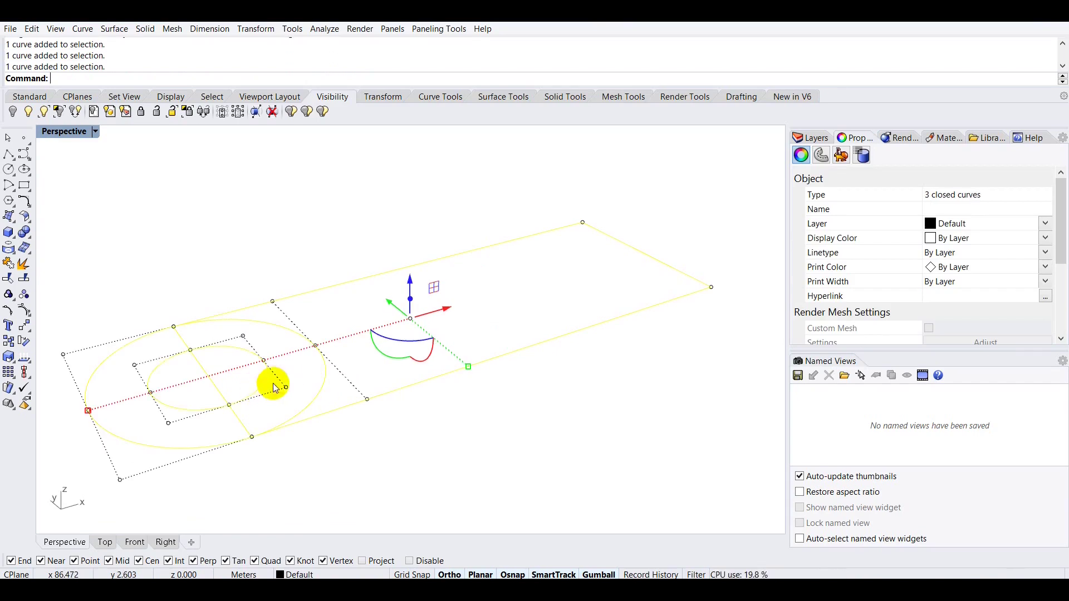
{"action": "scroll", "coordinate": [286, 362], "scroll_direction": "down", "scroll_amount": 4}
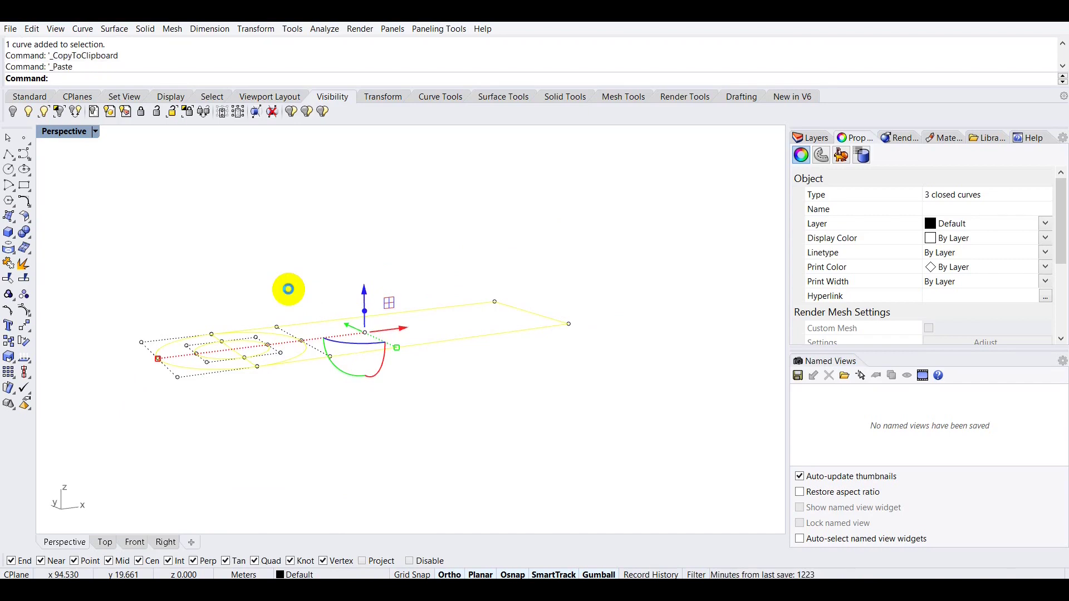
{"action": "right_click_drag", "start_coordinate": [293, 305], "coordinate": [299, 310]}
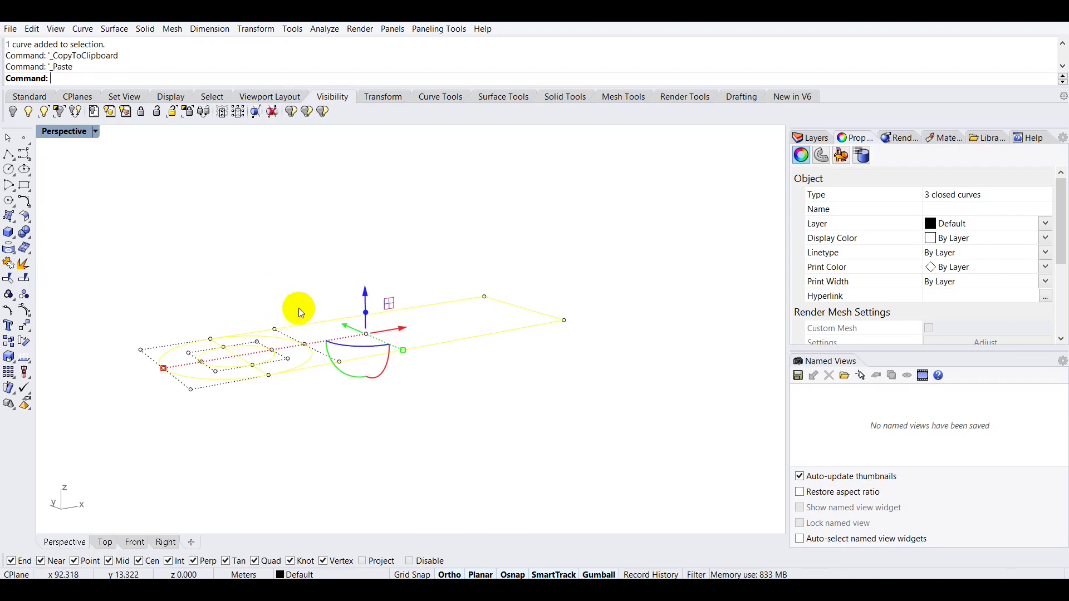
{"action": "left_click", "coordinate": [366, 295]}
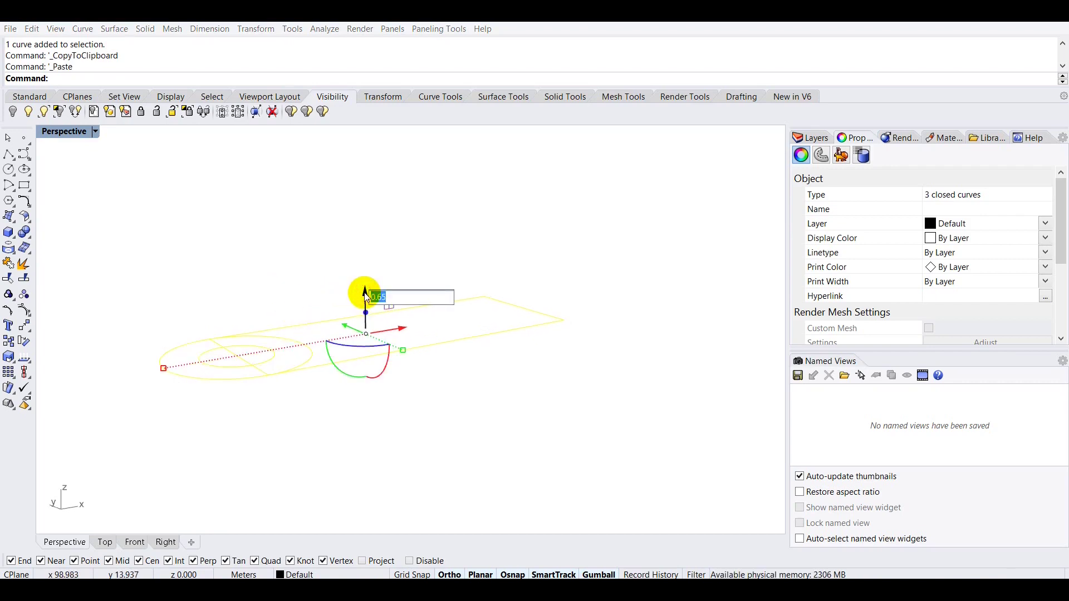
{"action": "left_click", "coordinate": [366, 298]}
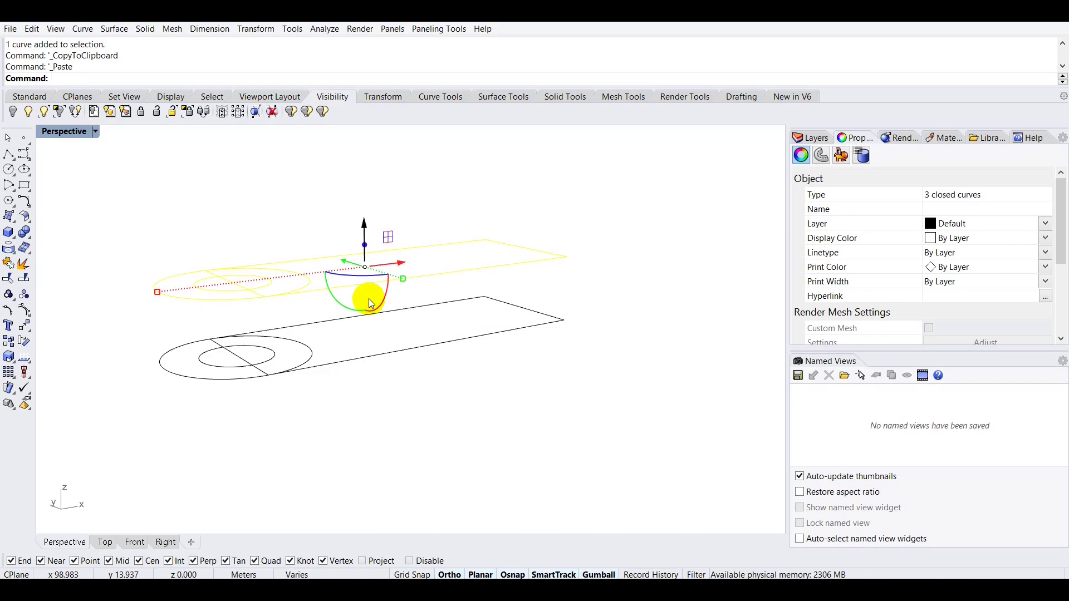
{"action": "left_click", "coordinate": [380, 389]}
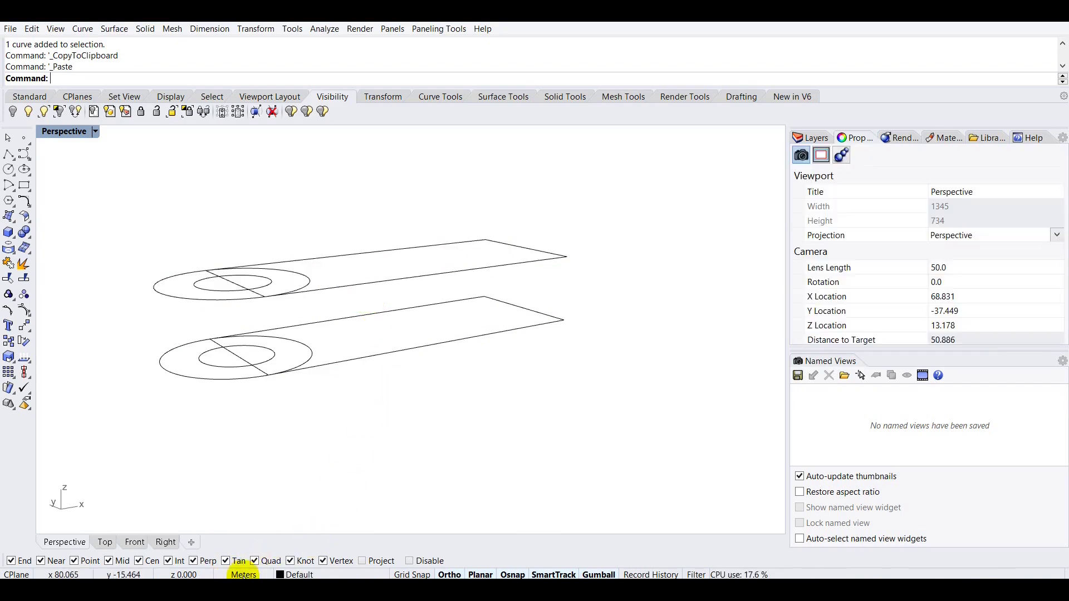
Draw a short polyline from the raised dividing line's midpoint to a second point.
{"action": "mouse_move", "coordinate": [272, 279]}
{"action": "right_mouse_down"}
{"action": "mouse_move", "coordinate": [285, 256]}
{"action": "mouse_move", "coordinate": [274, 285]}
{"action": "right_mouse_up"}
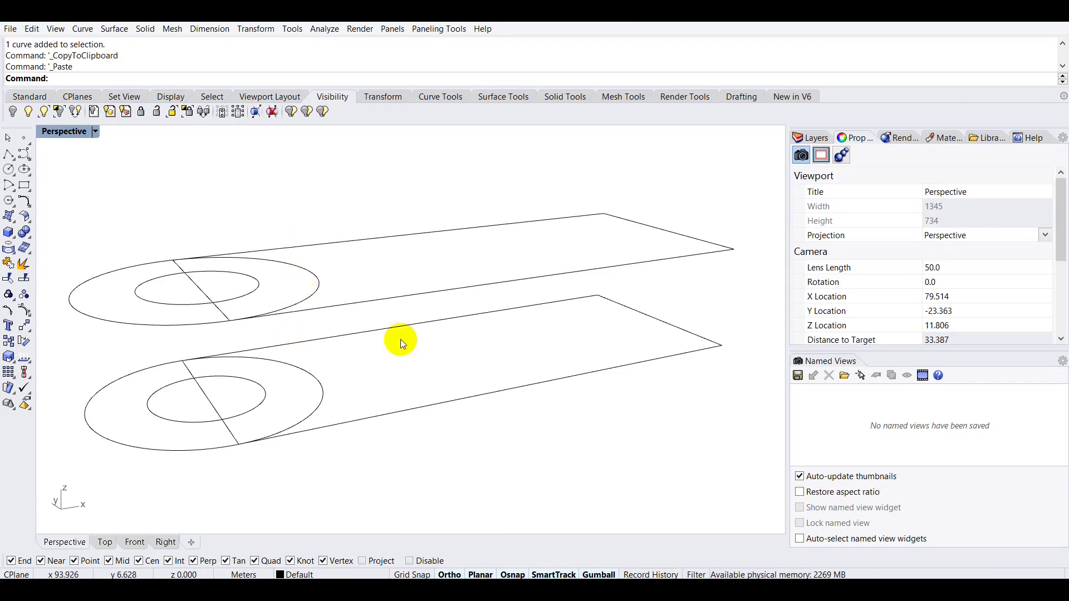
{"action": "right_click_drag", "start_coordinate": [390, 346], "coordinate": [294, 351]}
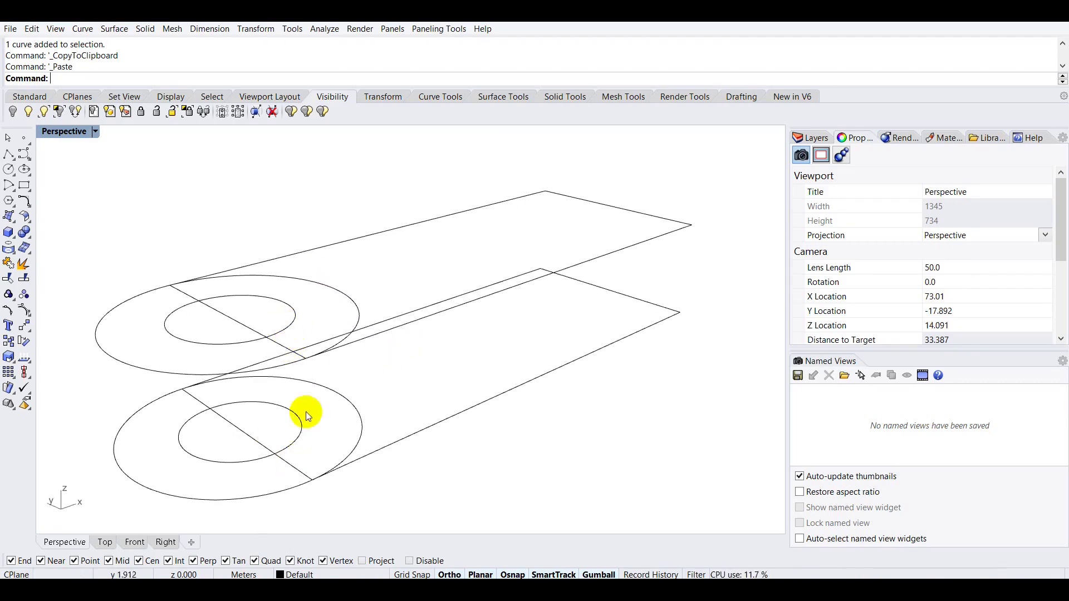
{"action": "right_click_drag", "start_coordinate": [243, 389], "coordinate": [372, 292]}
{"action": "scroll", "coordinate": [249, 345], "scroll_direction": "up", "scroll_amount": 4}
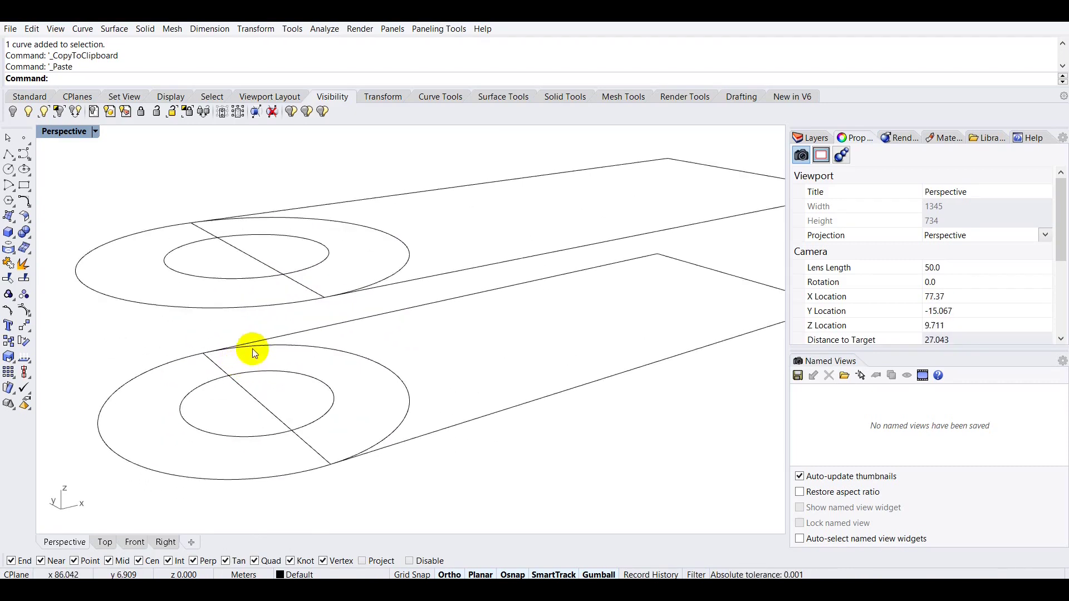
{"action": "left_click", "coordinate": [9, 156]}
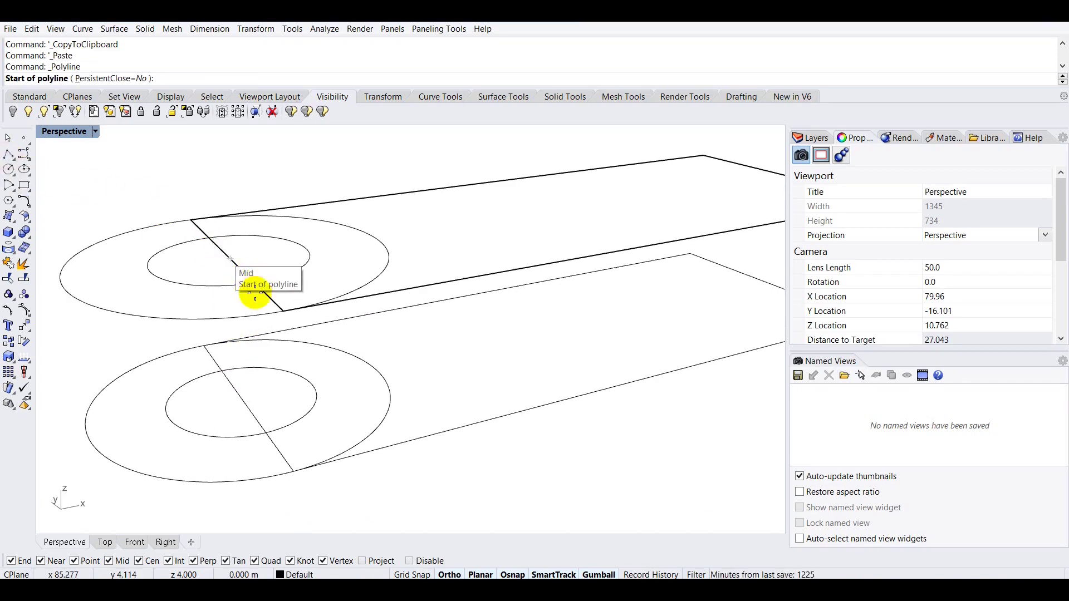
{"action": "scroll", "coordinate": [255, 301], "scroll_direction": "up", "scroll_amount": 5}
{"action": "left_click", "coordinate": [252, 264]}
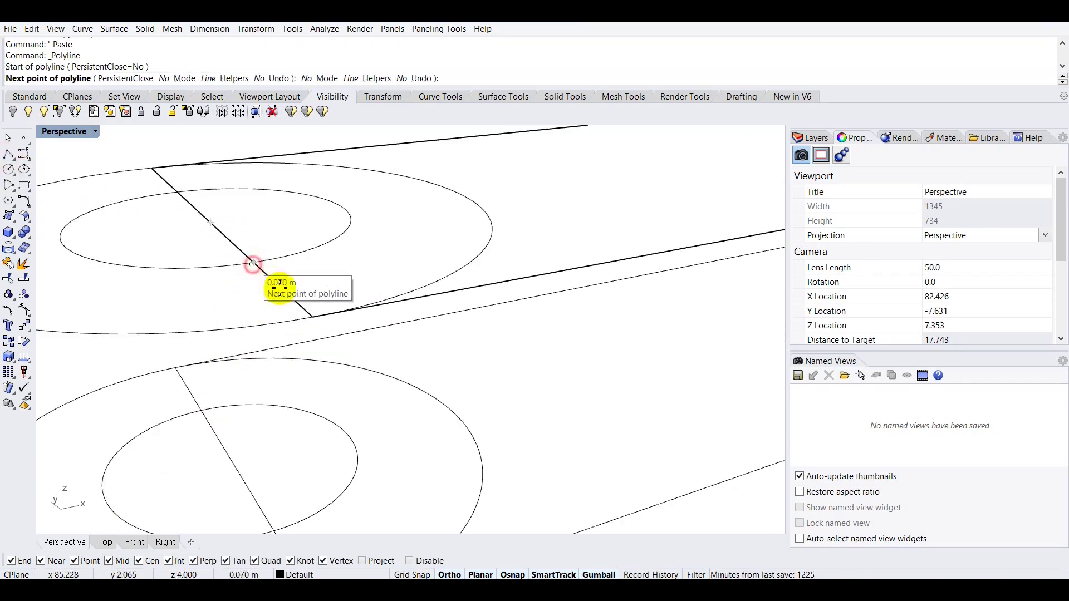
{"action": "left_click", "coordinate": [311, 312]}
{"action": "key", "text": "Return"}
Inspect the overlapping curves there through the Selection Menu, then deselect them.
{"action": "scroll", "coordinate": [327, 228], "scroll_direction": "down", "scroll_amount": 5}
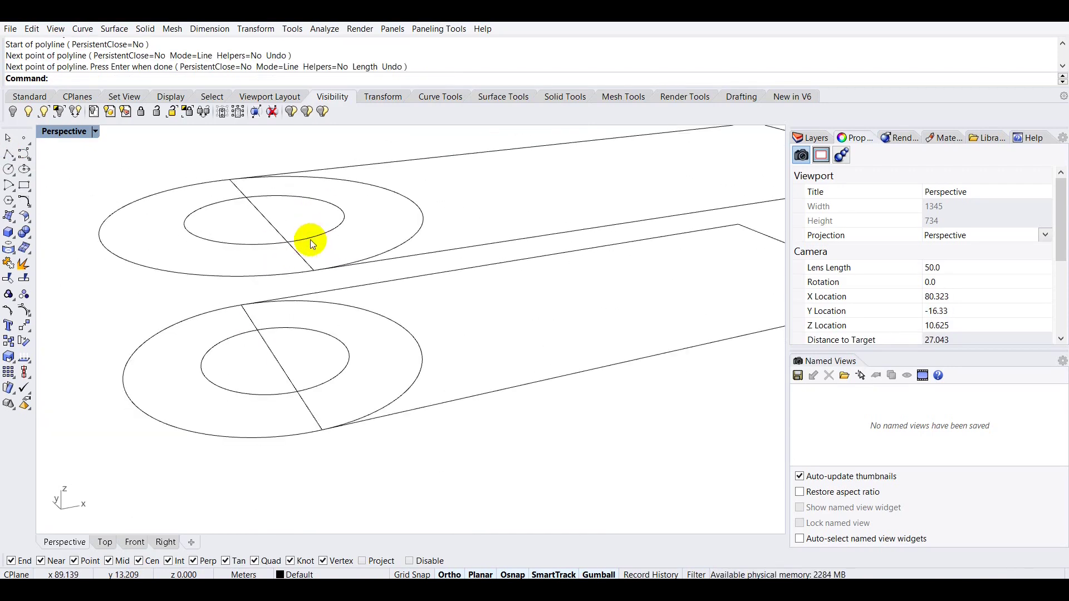
{"action": "left_click", "coordinate": [298, 250]}
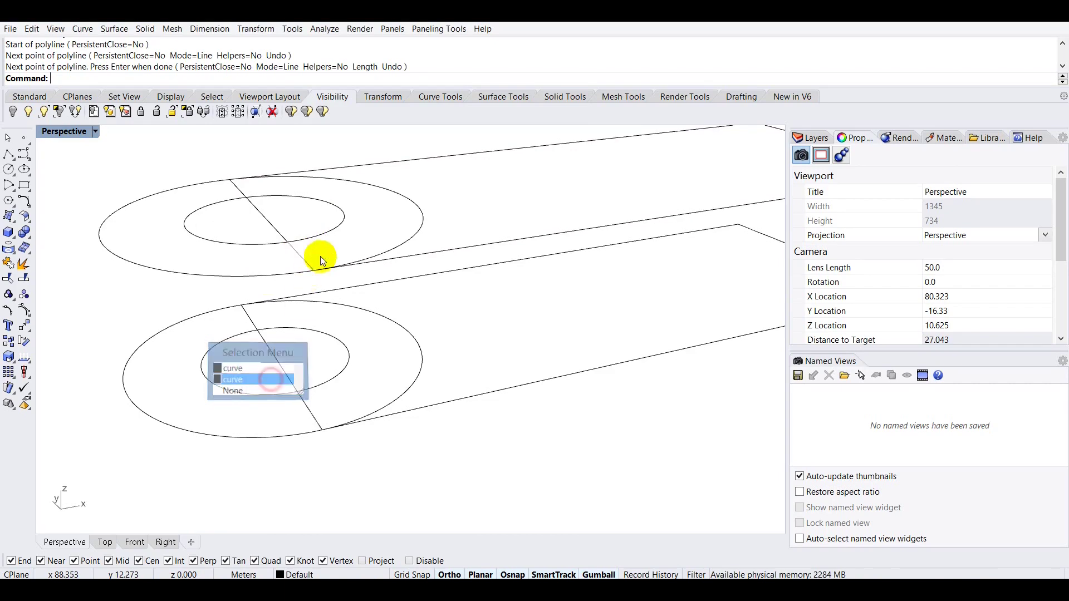
{"action": "left_click", "coordinate": [271, 379]}
{"action": "left_click", "coordinate": [481, 303]}
{"action": "right_click_drag", "start_coordinate": [429, 312], "coordinate": [379, 299]}
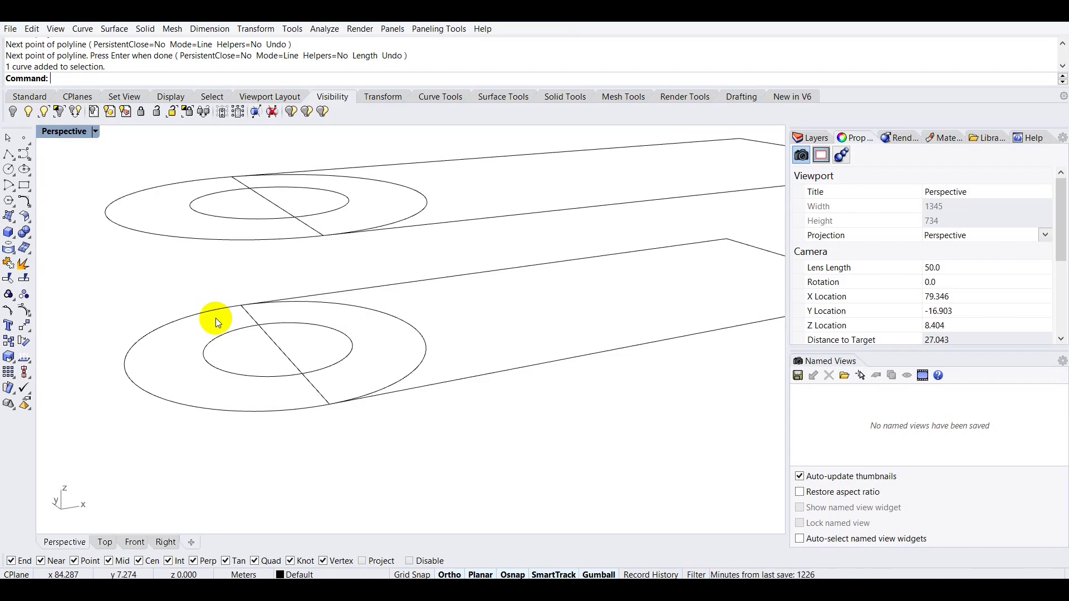
Run the Helix command with the alias He and zoom in on the circles.
{"action": "type", "text": "Helix"}
{"action": "key", "text": "Return"}
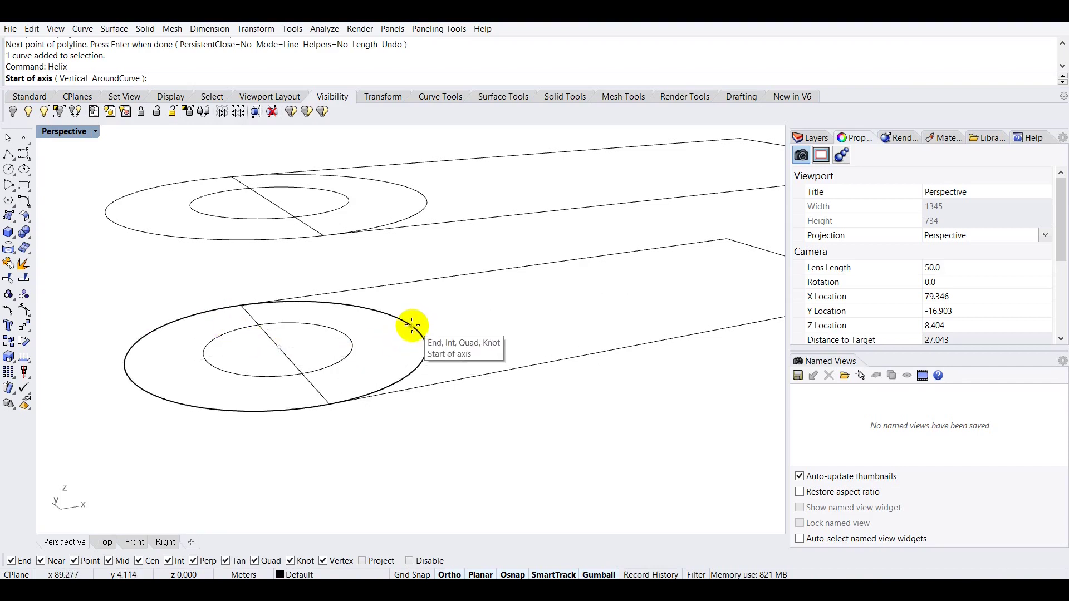
{"action": "scroll", "coordinate": [411, 325], "scroll_direction": "up", "scroll_amount": 2}
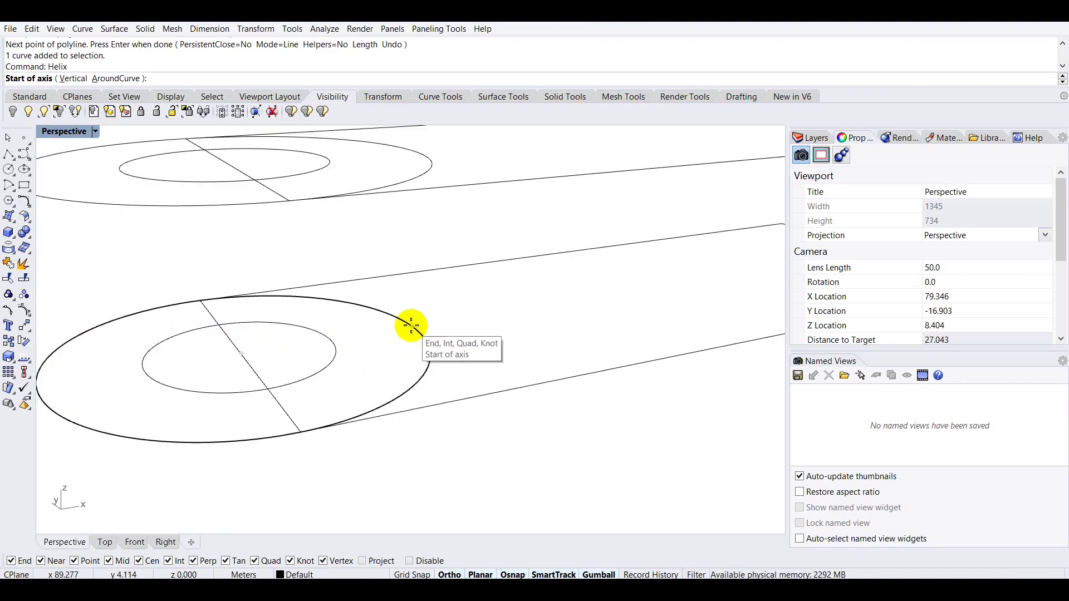
Cancel Helix and draw a 2 m radial polyline from the inner circle's quadrant to the outer circle.
{"action": "key", "text": "Escape"}
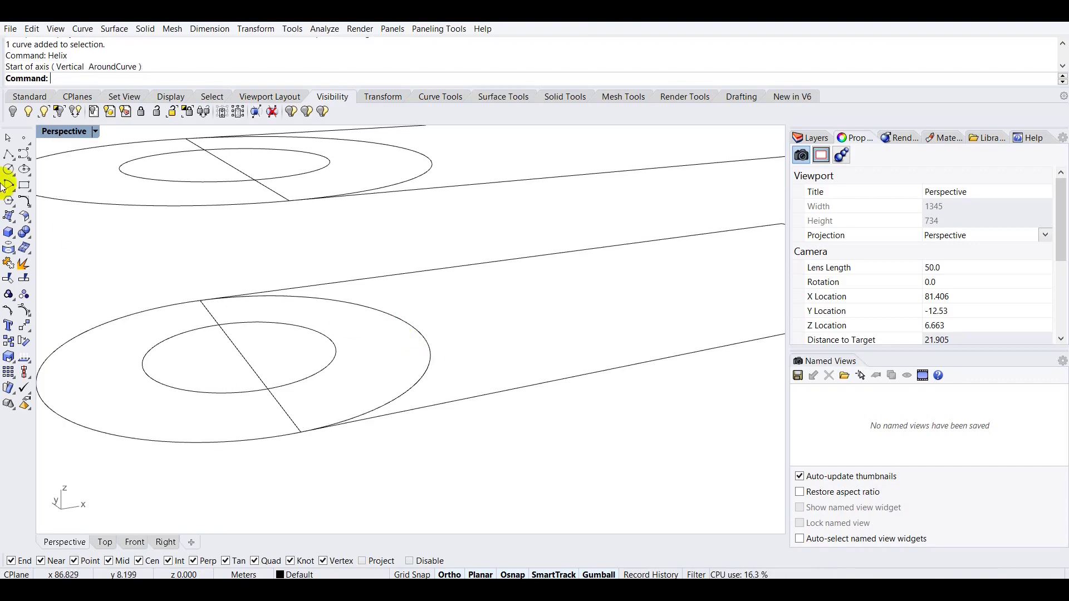
{"action": "left_click", "coordinate": [10, 158]}
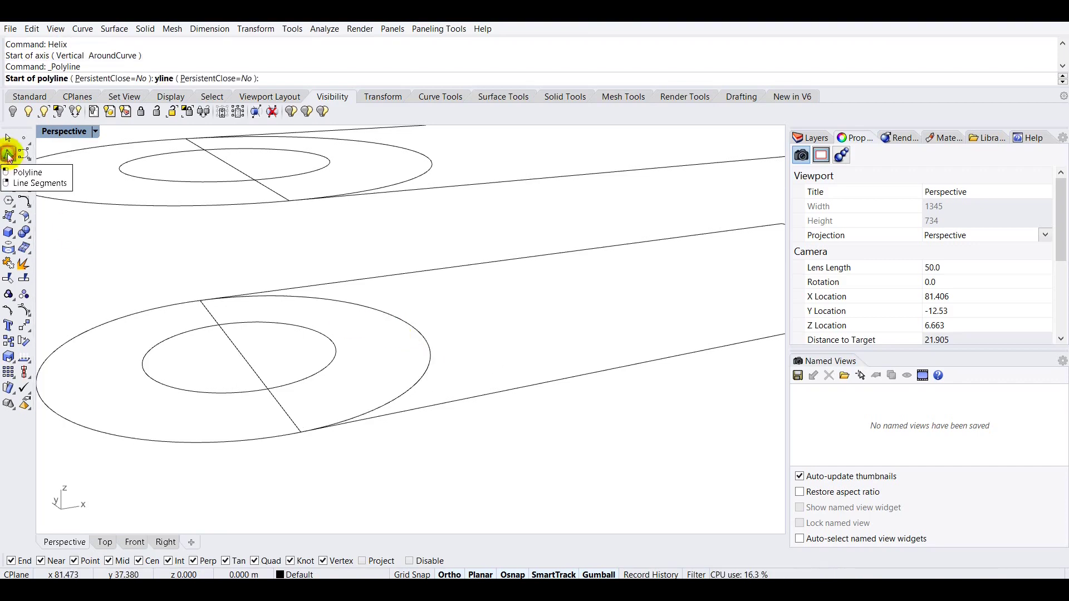
{"action": "left_click", "coordinate": [331, 340]}
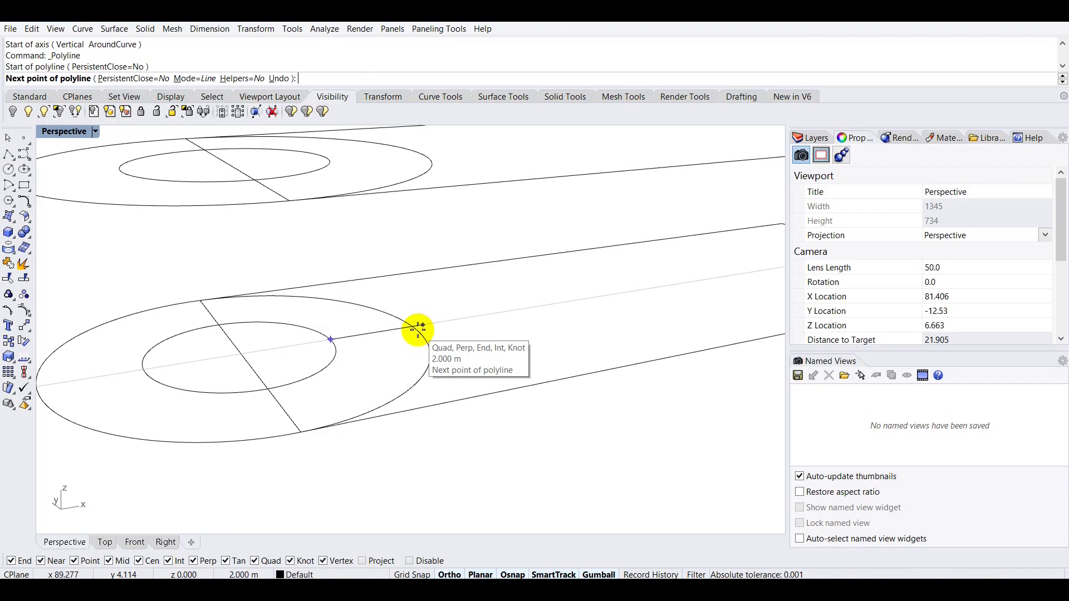
{"action": "left_click", "coordinate": [415, 329]}
{"action": "key", "text": "Return"}
{"action": "right_click_drag", "start_coordinate": [417, 334], "coordinate": [429, 277]}
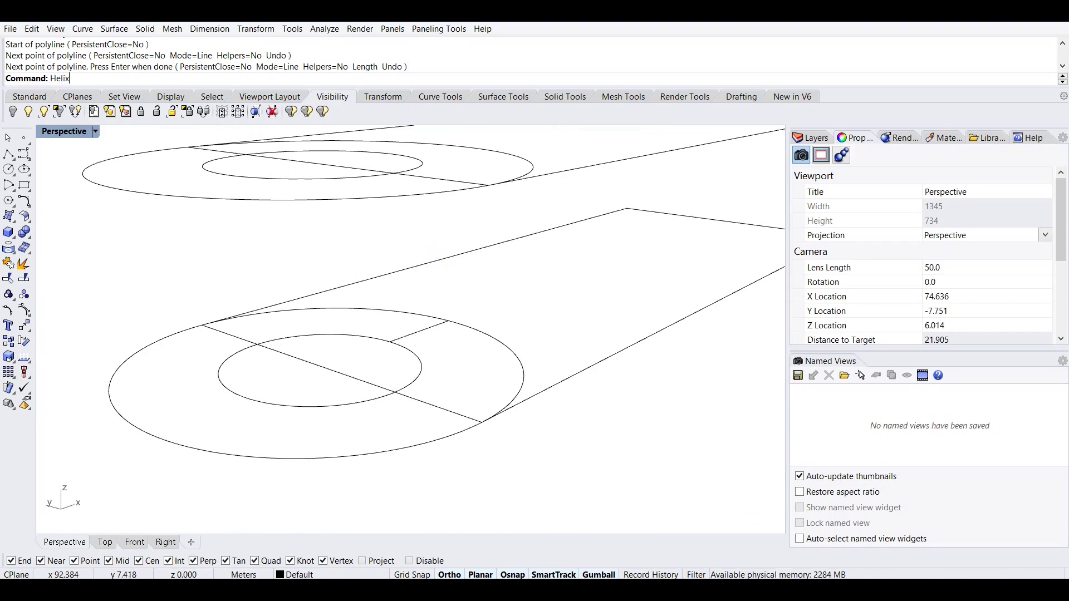
{"action": "type", "text": "Helix"}
{"action": "key", "text": "Return"}
{"action": "right_click_drag", "start_coordinate": [428, 277], "coordinate": [429, 323]}
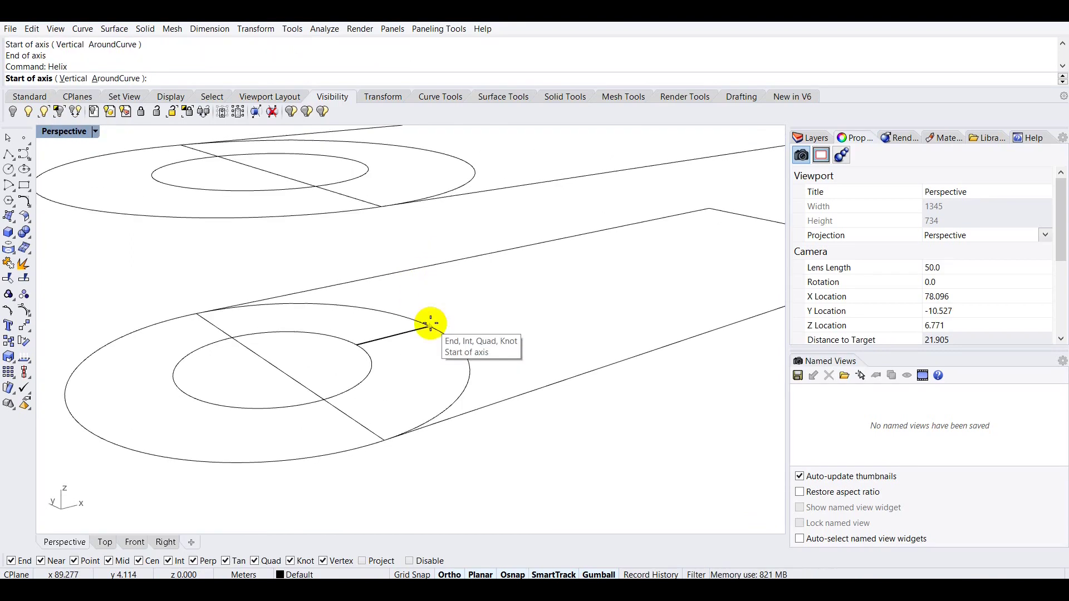
{"action": "mouse_move", "coordinate": [323, 229]}
{"action": "right_mouse_down"}
{"action": "mouse_move", "coordinate": [337, 235]}
{"action": "mouse_move", "coordinate": [320, 217]}
{"action": "right_mouse_up"}
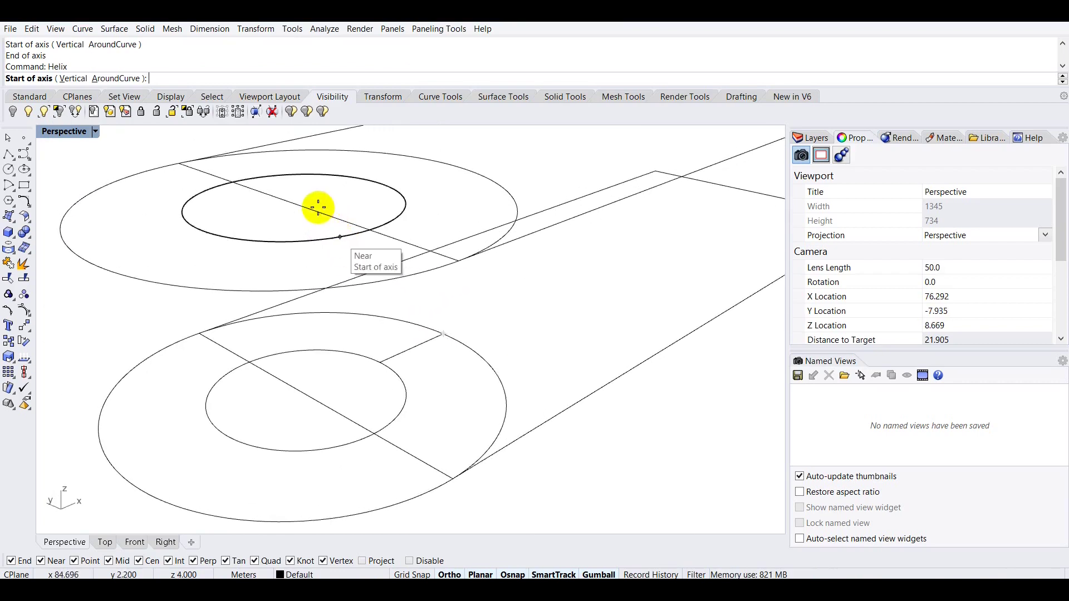
{"action": "left_click", "coordinate": [295, 204]}
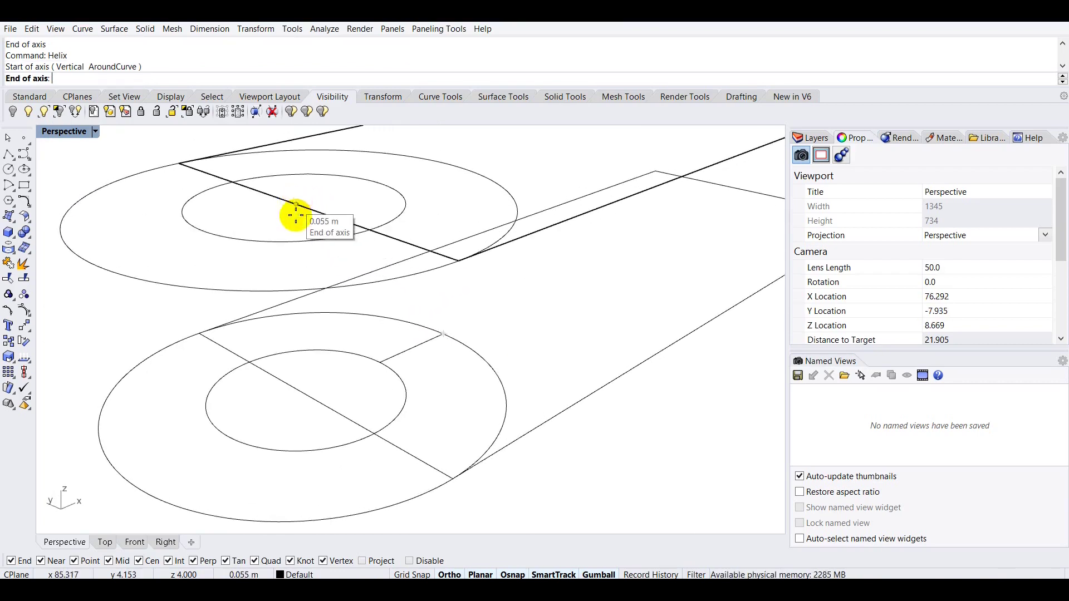
{"action": "left_click", "coordinate": [306, 396]}
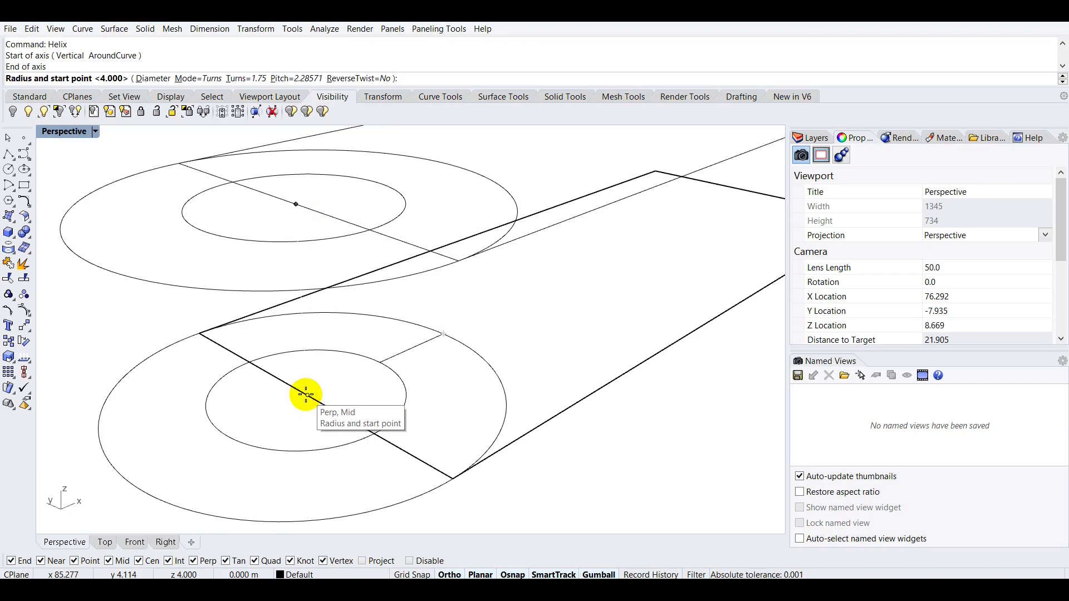
{"action": "scroll", "coordinate": [437, 336], "scroll_direction": "down", "scroll_amount": 5}
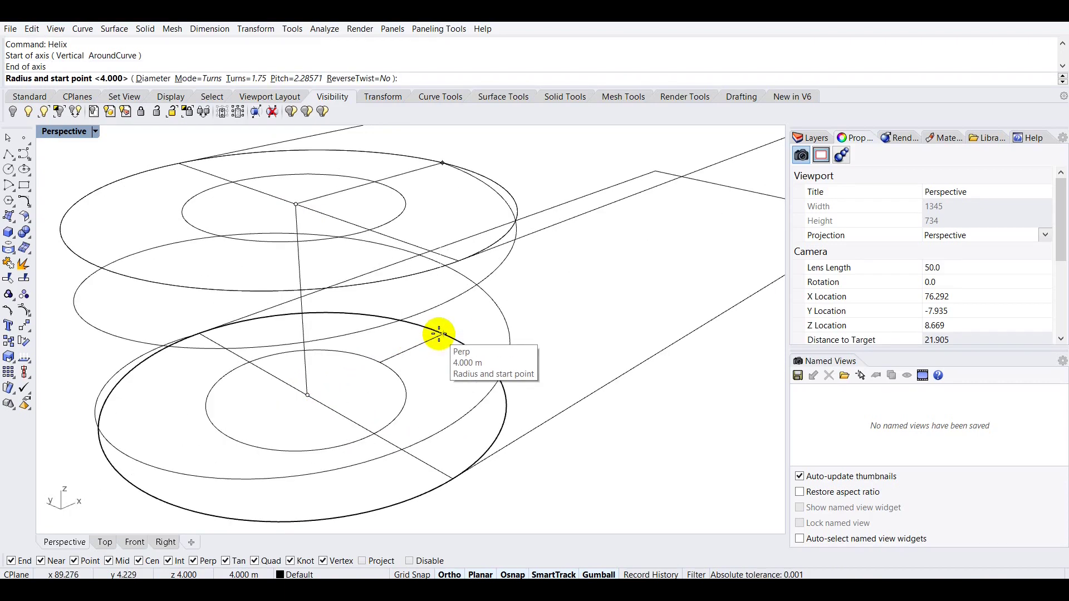
{"action": "right_click_drag", "start_coordinate": [437, 329], "coordinate": [374, 336]}
{"action": "scroll", "coordinate": [384, 344], "scroll_direction": "up", "scroll_amount": 5}
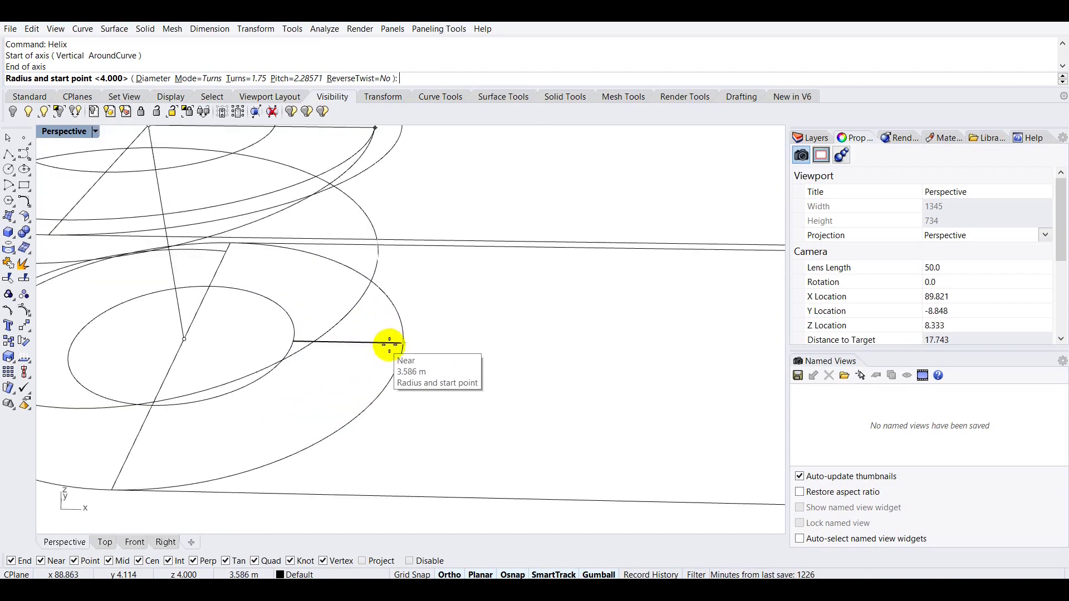
{"action": "right_click_drag", "start_coordinate": [402, 340], "coordinate": [456, 317]}
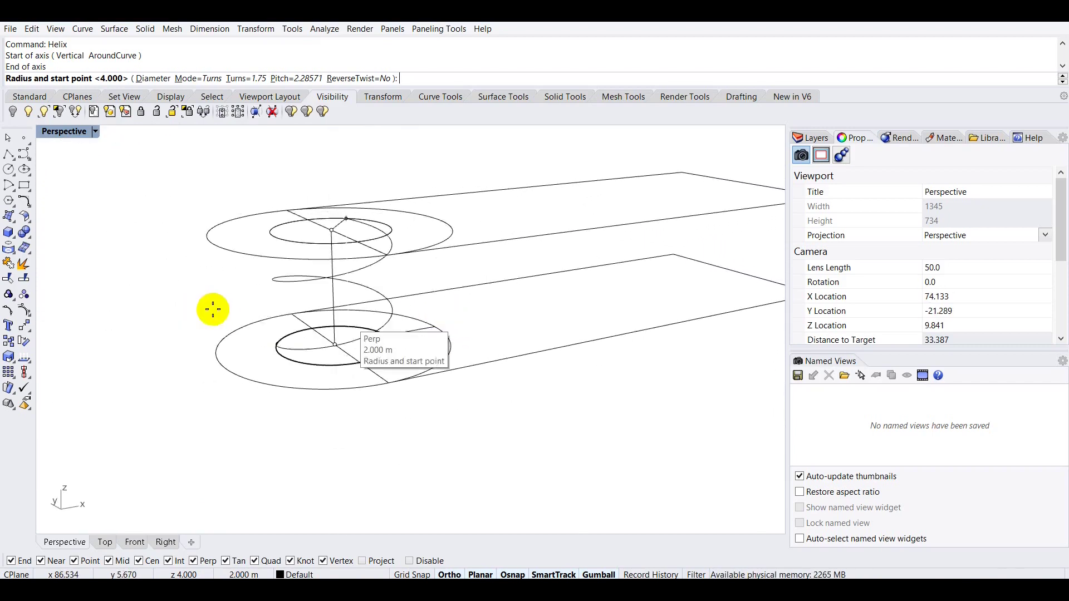
{"action": "right_click_drag", "start_coordinate": [434, 323], "coordinate": [382, 292]}
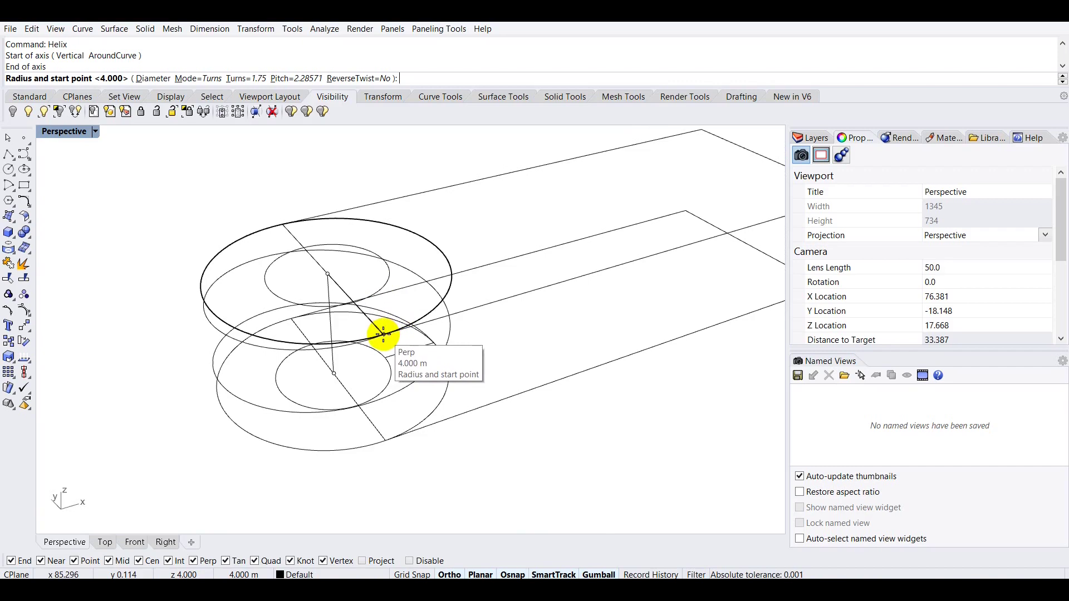
{"action": "scroll", "coordinate": [382, 334], "scroll_direction": "up", "scroll_amount": 3}
{"action": "scroll", "coordinate": [387, 519], "scroll_direction": "up", "scroll_amount": 1}
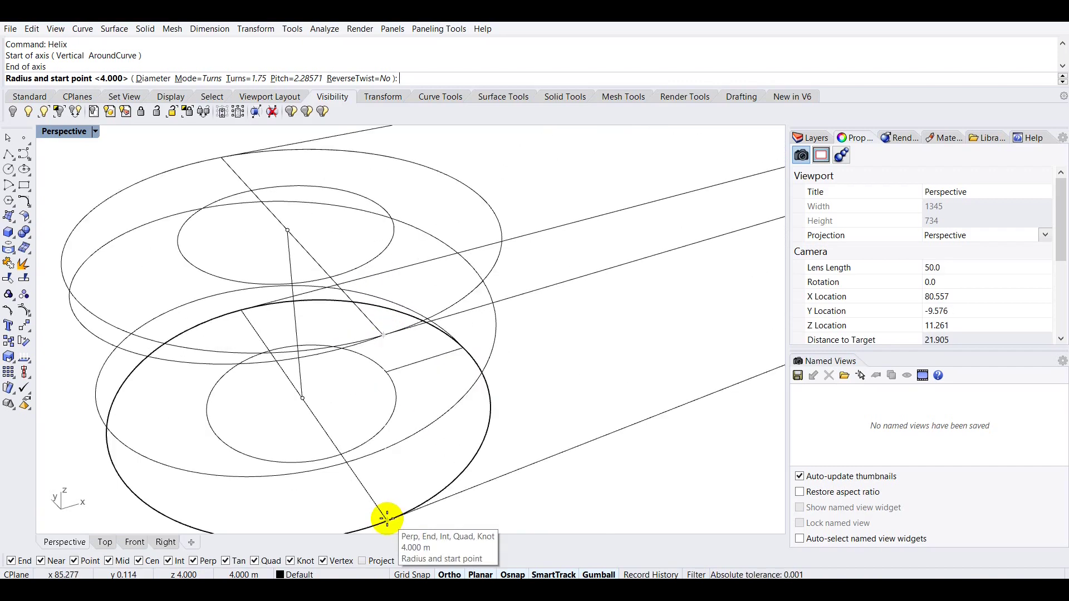
{"action": "left_click", "coordinate": [387, 519]}
{"action": "right_click_drag", "start_coordinate": [397, 450], "coordinate": [378, 379]}
{"action": "left_click", "coordinate": [354, 358]}
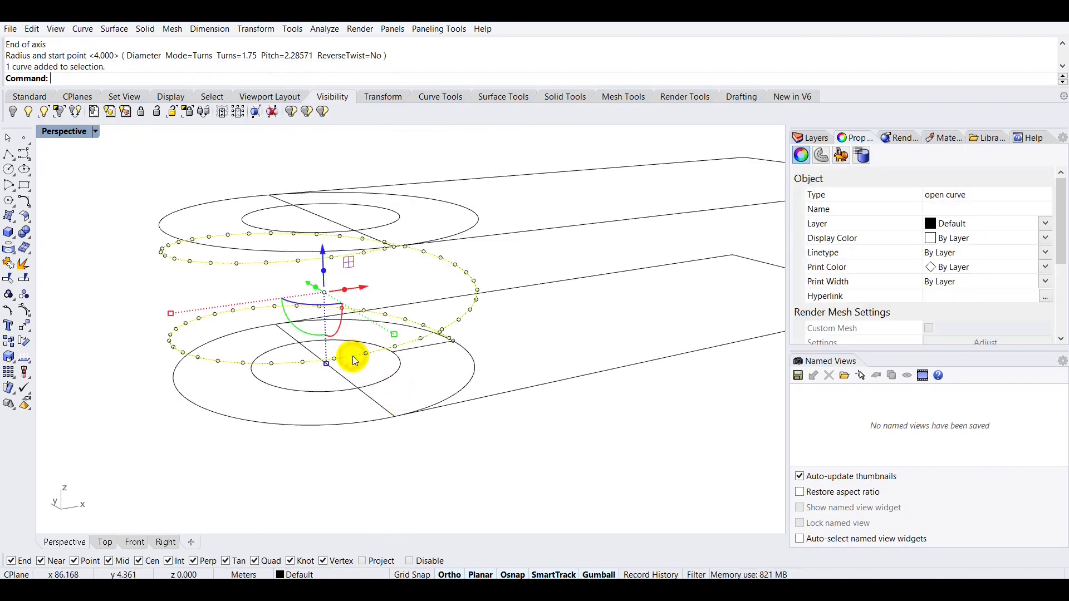
{"action": "key", "text": "Home"}
{"action": "left_click", "coordinate": [219, 289]}
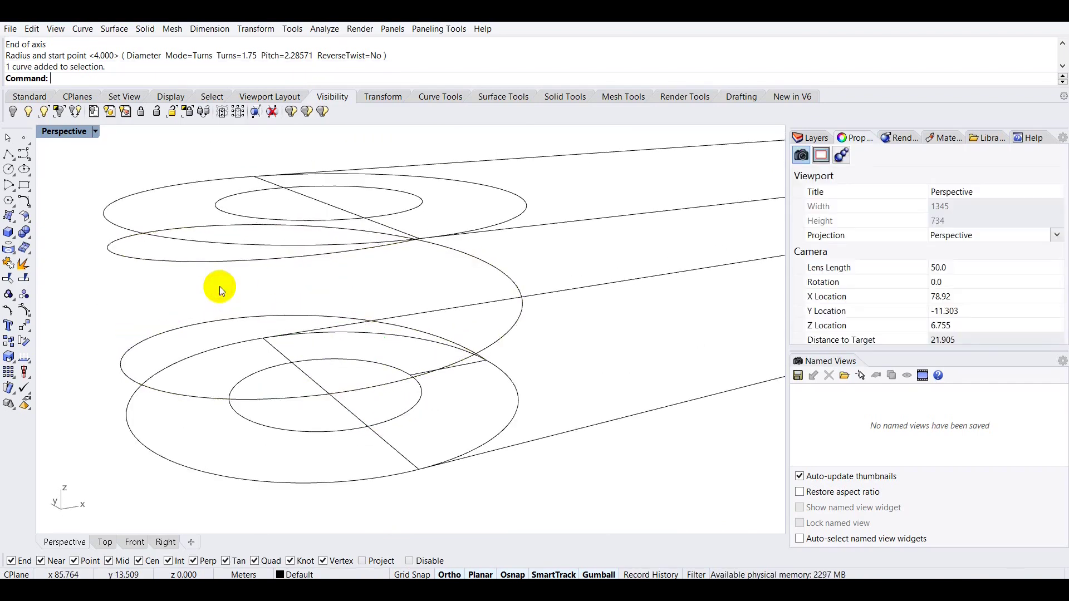
{"action": "key", "text": "ctrl+z"}
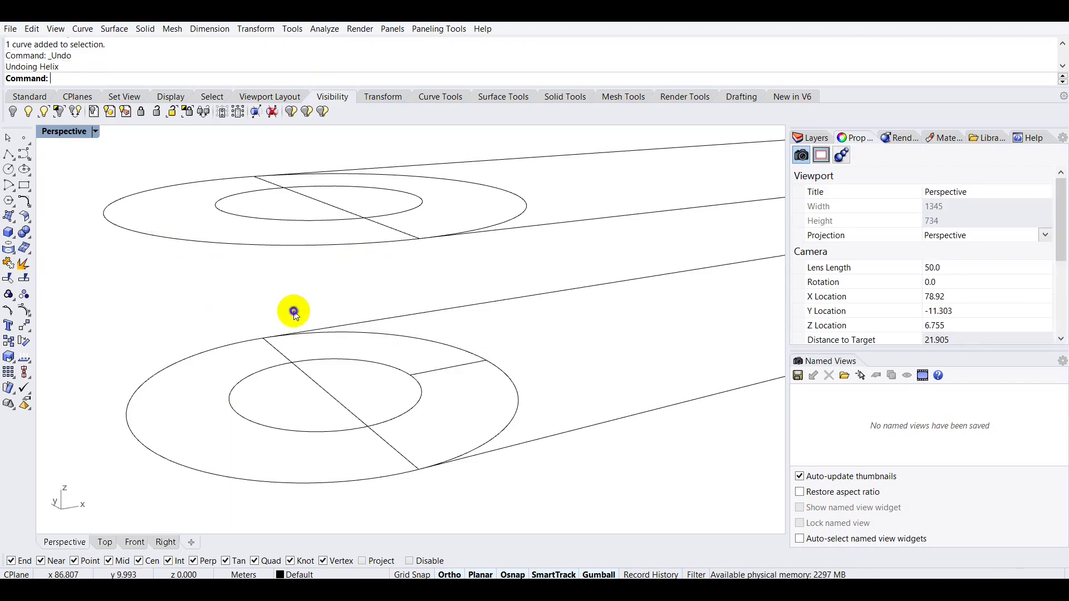
Start a helix with its axis from the upper midpoint down to the lower midpoint.
{"action": "right_click_drag", "start_coordinate": [289, 308], "coordinate": [289, 313]}
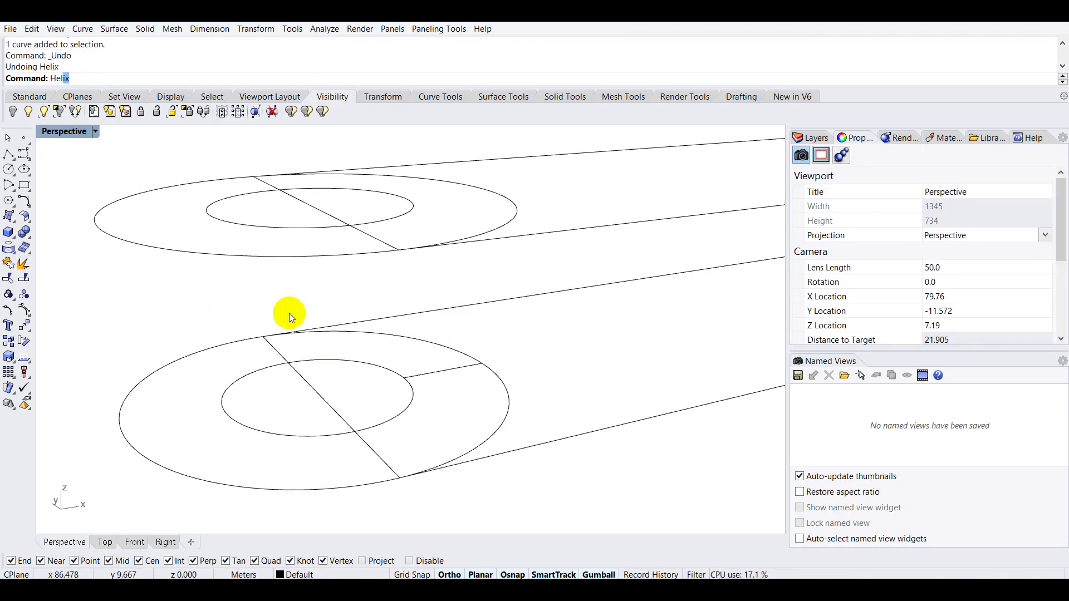
{"action": "key", "text": "Return"}
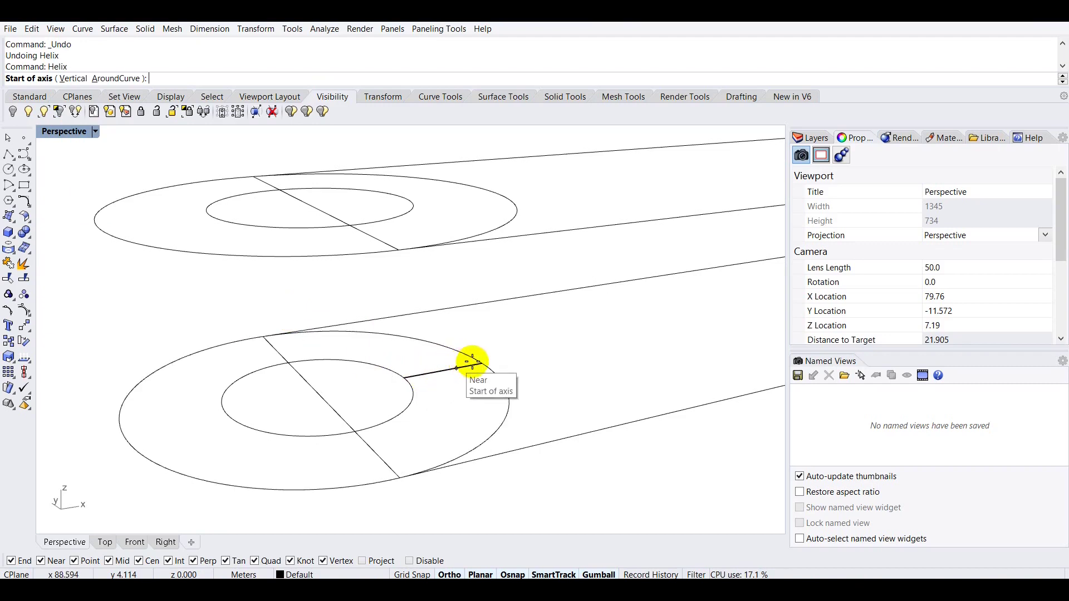
{"action": "left_click", "coordinate": [311, 206]}
{"action": "left_click", "coordinate": [318, 393]}
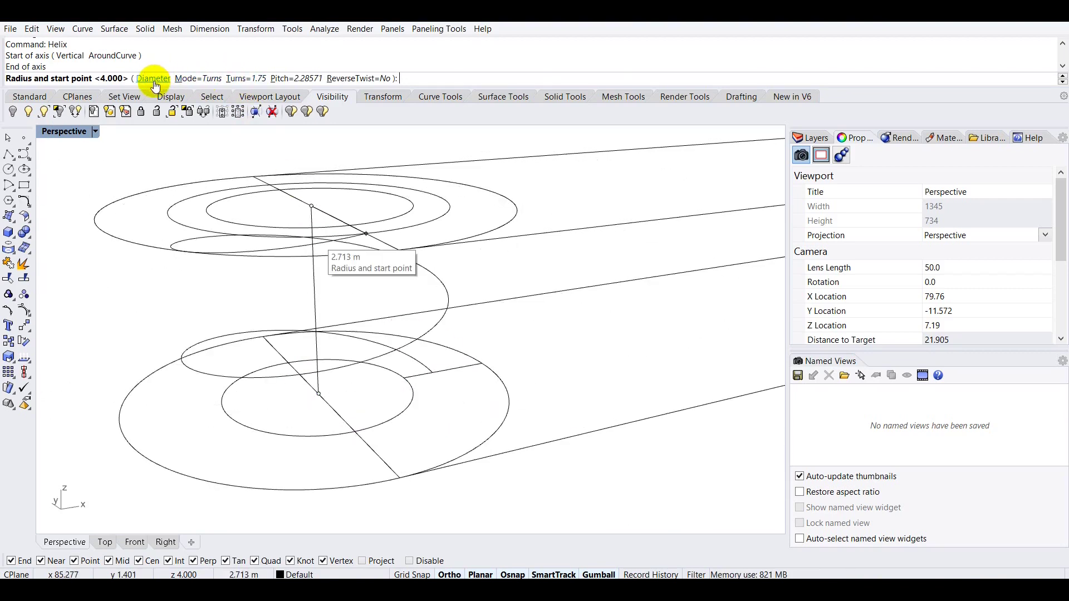
Set the helix to 1.75 turns and pick a 4 m radius on the circle's edge.
{"action": "left_click", "coordinate": [240, 79]}
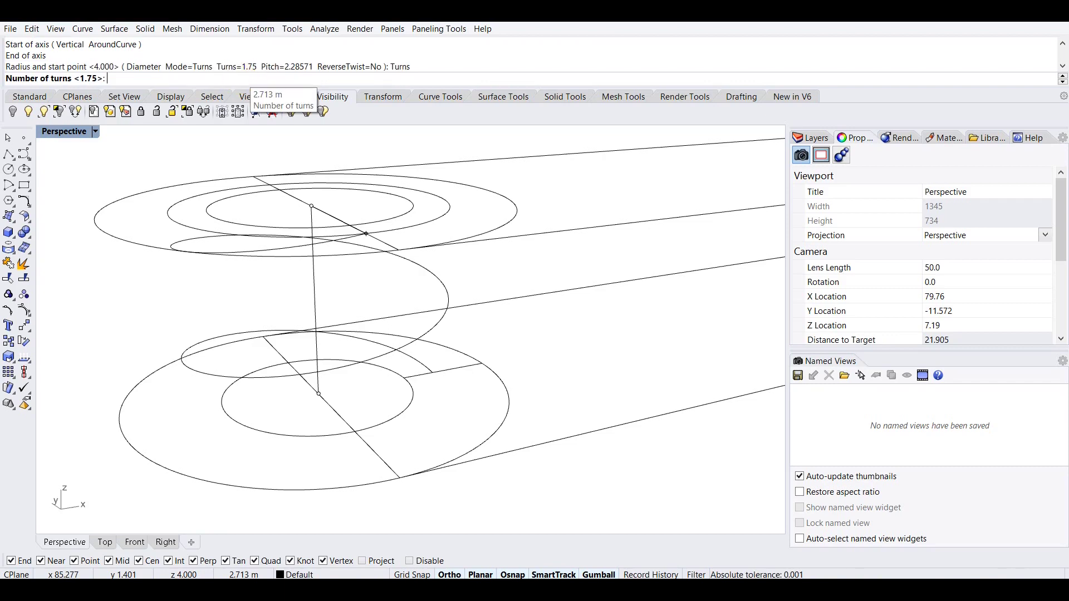
{"action": "type", "text": "1"}
{"action": "key", "text": "Return"}
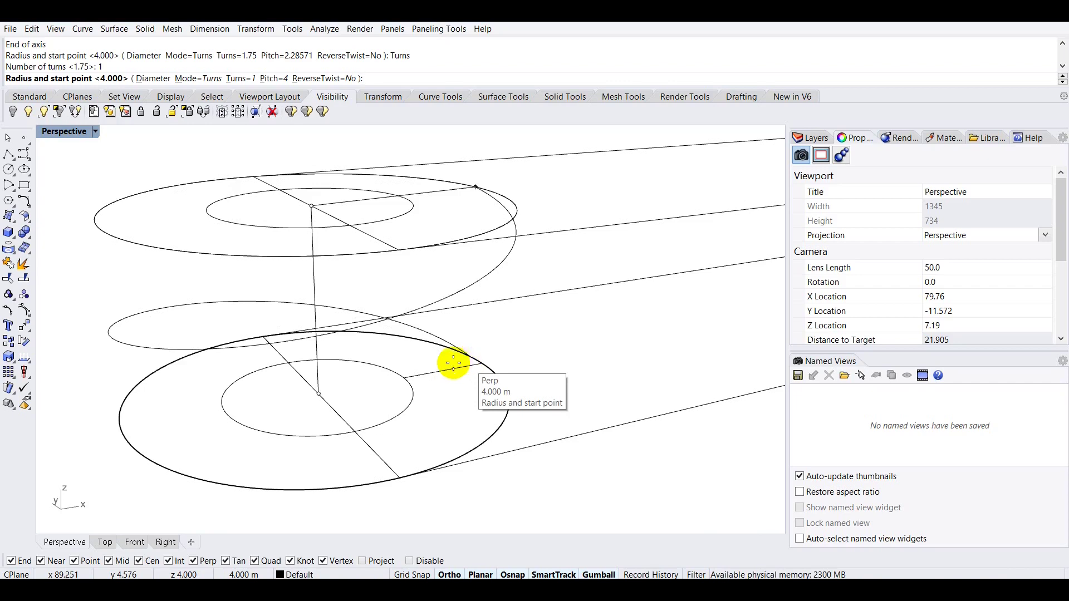
{"action": "left_click", "coordinate": [241, 80]}
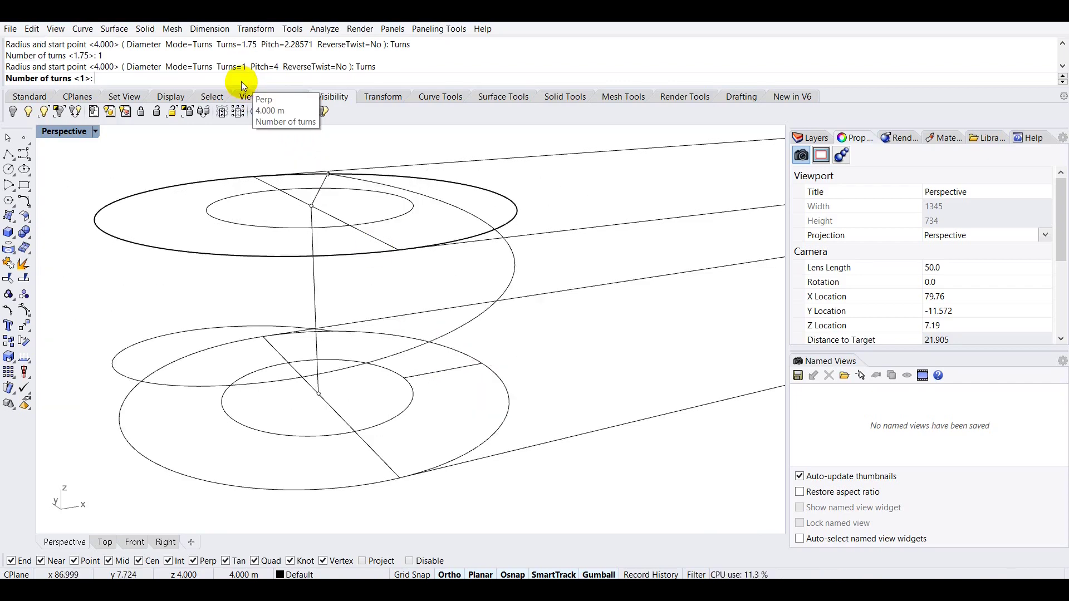
{"action": "type", "text": "1.75"}
{"action": "key", "text": "Return"}
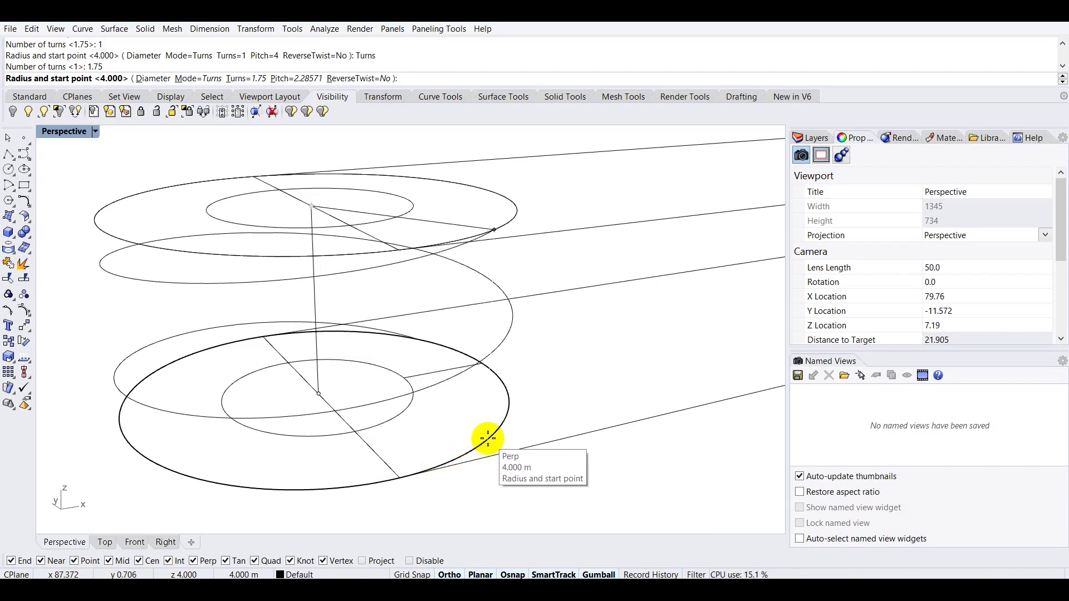
{"action": "left_click", "coordinate": [400, 477]}
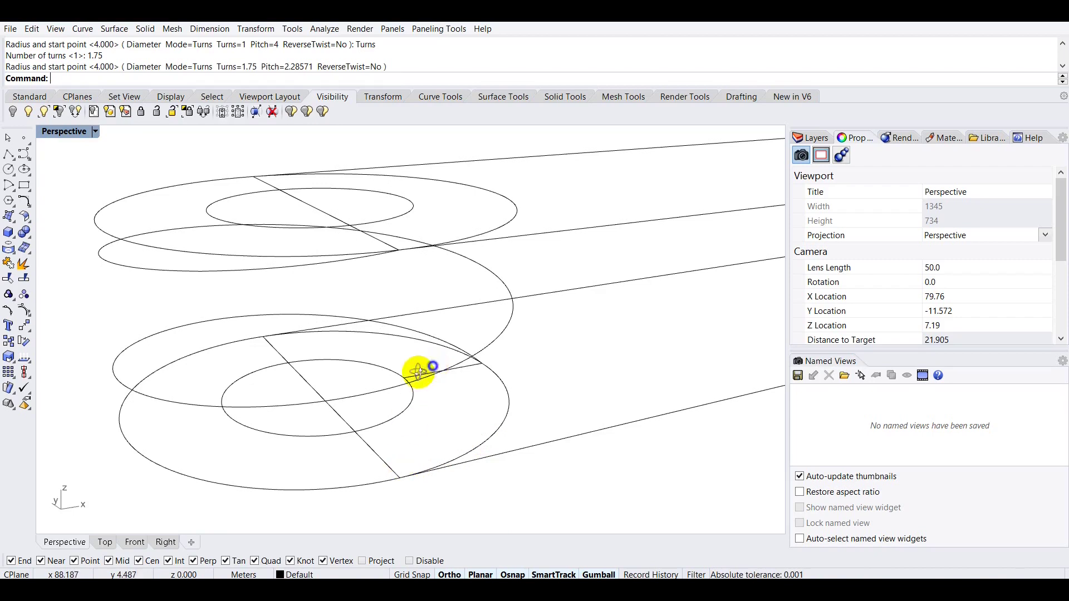
Orbit around the new helix and select the upper inner circle.
{"action": "right_click_drag", "start_coordinate": [425, 365], "coordinate": [408, 394]}
{"action": "scroll", "coordinate": [429, 365], "scroll_direction": "down", "scroll_amount": 3}
{"action": "right_click_drag", "start_coordinate": [446, 358], "coordinate": [347, 309]}
{"action": "left_click", "coordinate": [282, 308]}
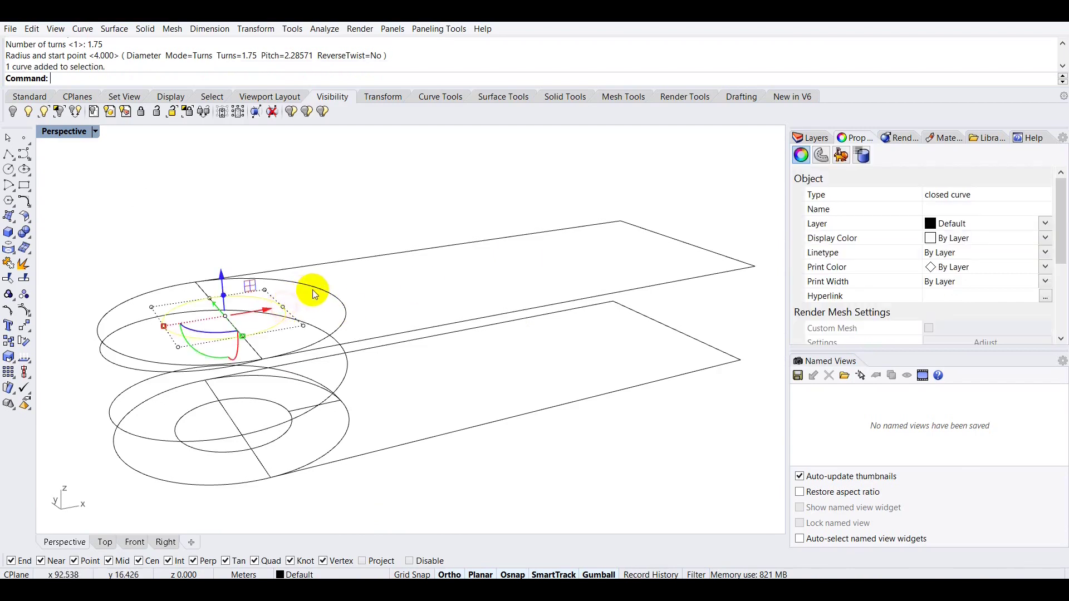
Add the upper and lower outer circles to the selection and hide the selected circles.
{"action": "left_click", "coordinate": [326, 295], "text": "shift"}
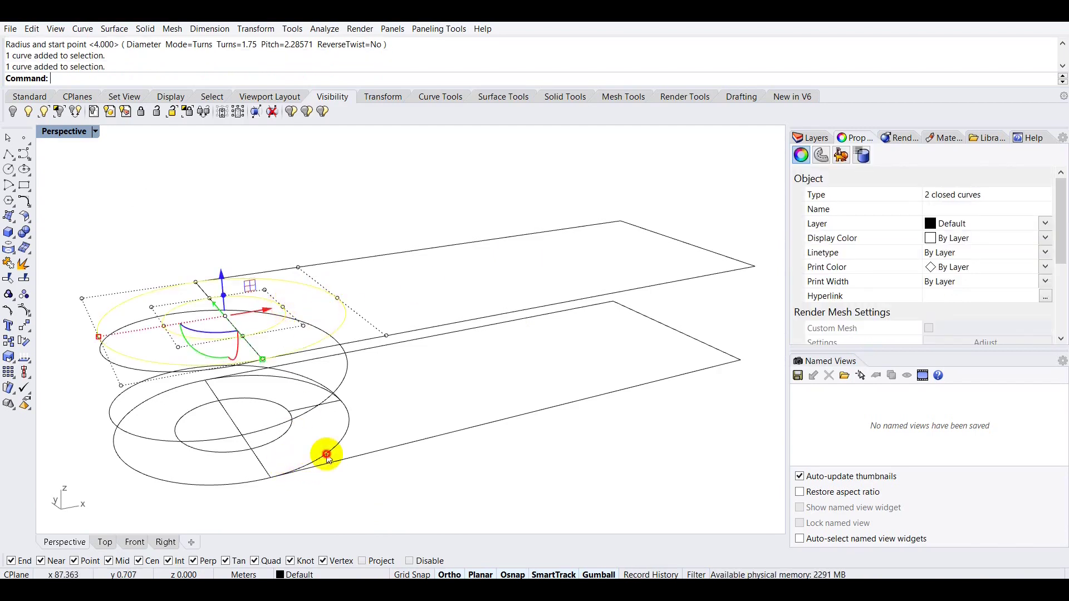
{"action": "left_click", "coordinate": [327, 453], "text": "shift"}
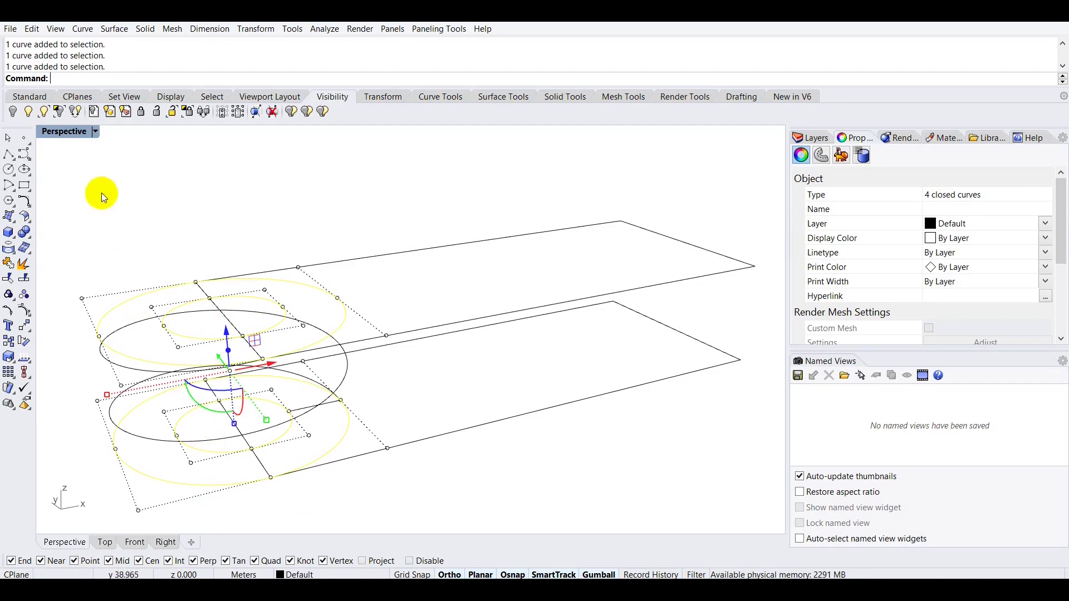
{"action": "left_click", "coordinate": [12, 111]}
{"action": "right_click_drag", "start_coordinate": [327, 422], "coordinate": [368, 406]}
Hide both rectangles, then orbit around the remaining helix and short lines.
{"action": "left_click", "coordinate": [354, 261]}
{"action": "left_click", "coordinate": [386, 350], "text": "shift"}
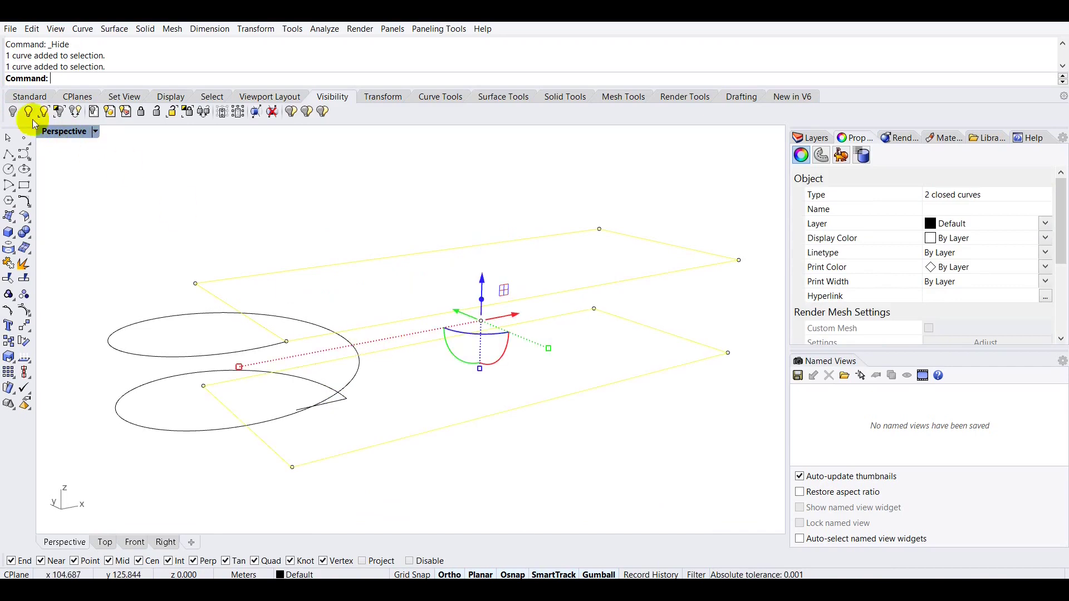
{"action": "left_click", "coordinate": [13, 111]}
{"action": "mouse_move", "coordinate": [372, 410]}
{"action": "right_mouse_down"}
{"action": "mouse_move", "coordinate": [346, 446]}
{"action": "mouse_move", "coordinate": [390, 412]}
{"action": "right_mouse_up"}
{"action": "right_click_drag", "start_coordinate": [491, 332], "coordinate": [338, 395]}
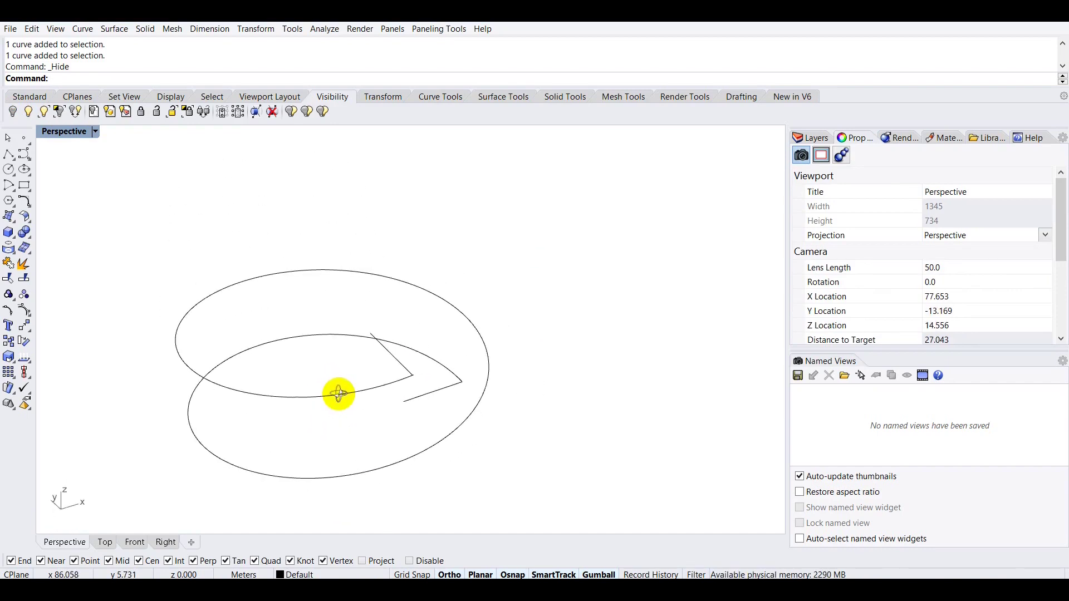
{"action": "left_click", "coordinate": [392, 362]}
{"action": "left_click", "coordinate": [535, 276]}
{"action": "mouse_move", "coordinate": [442, 382]}
{"action": "right_mouse_down"}
{"action": "mouse_move", "coordinate": [413, 363]}
{"action": "mouse_move", "coordinate": [449, 378]}
{"action": "right_mouse_up"}
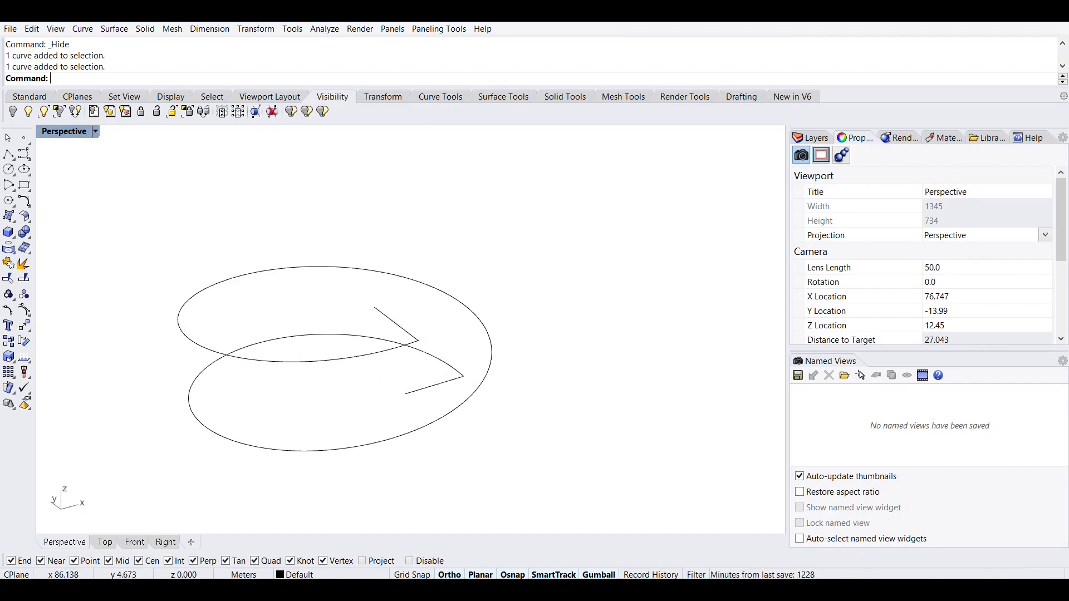
Sweep the upper and lower short lines along the helix rail with Sweep1 to make the ramp surface.
{"action": "key", "text": "BackSpace"}
{"action": "type", "text": "w"}
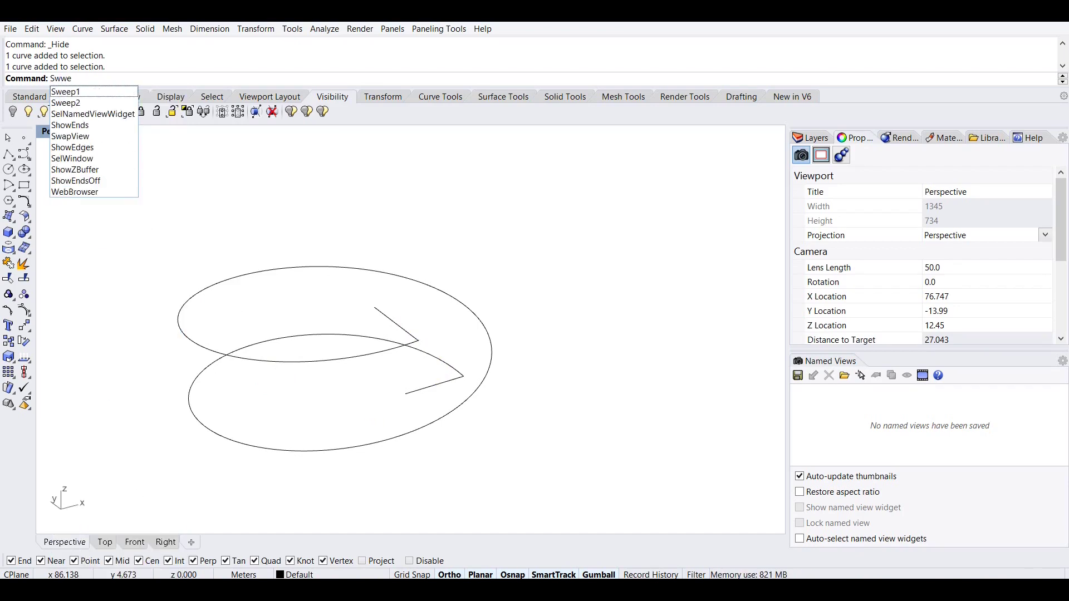
{"action": "type", "text": "eep1"}
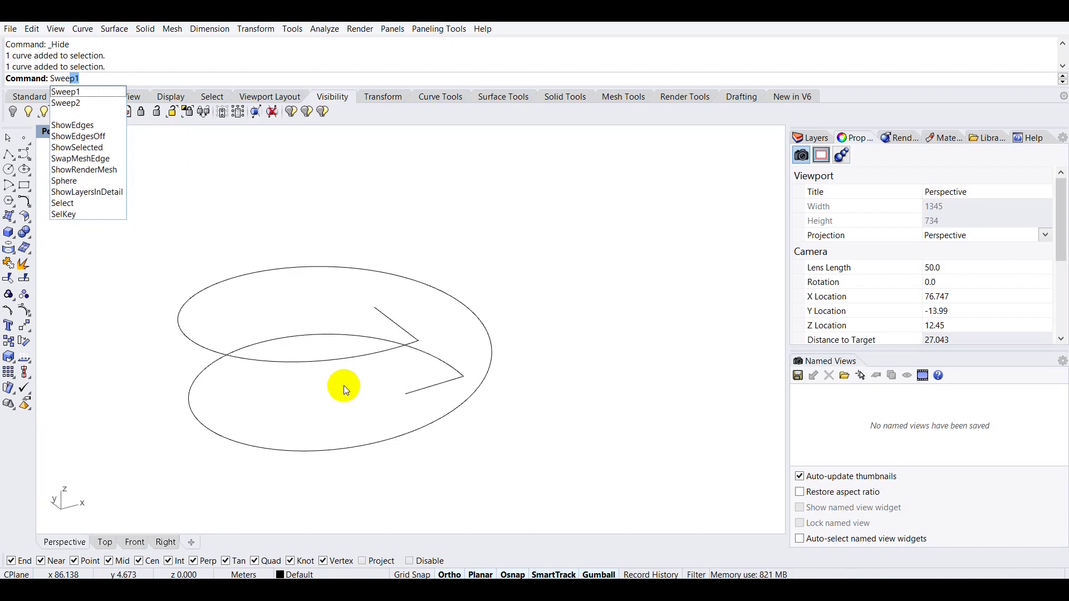
{"action": "left_click", "coordinate": [78, 98]}
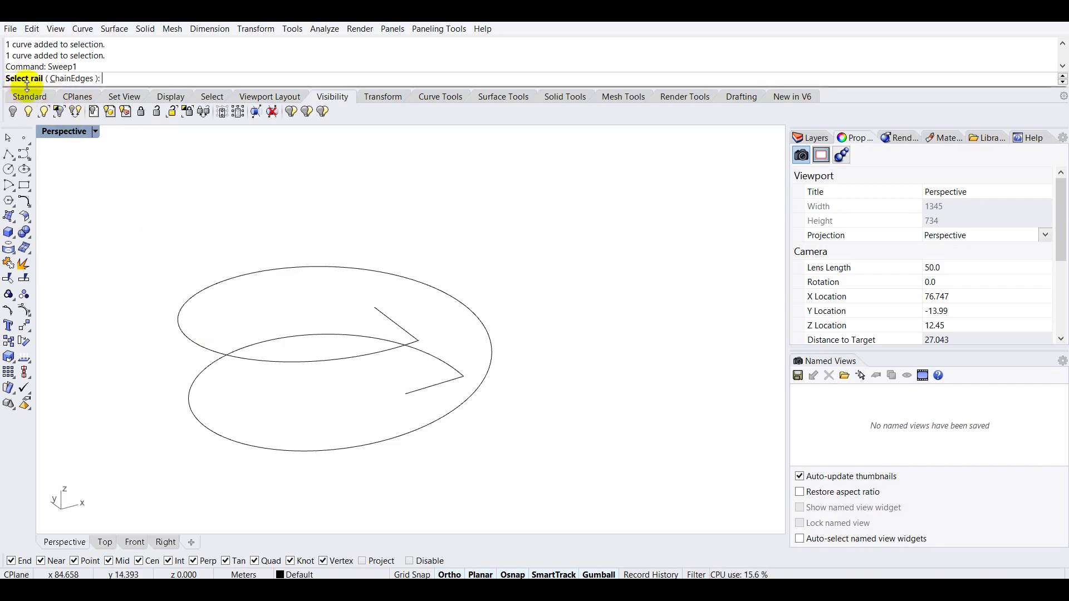
{"action": "left_click", "coordinate": [260, 275]}
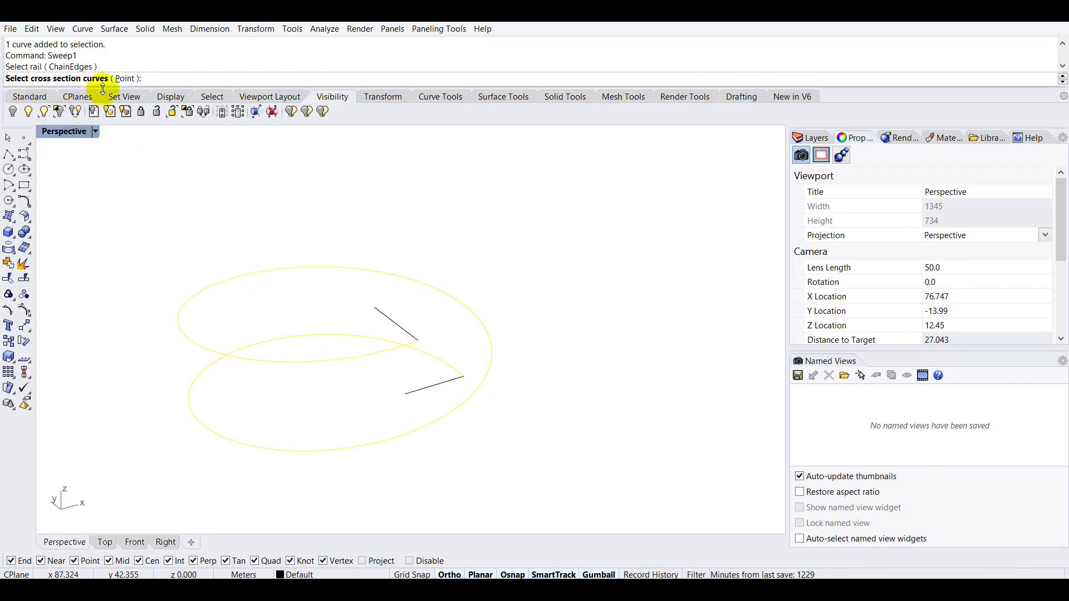
{"action": "left_click", "coordinate": [388, 318]}
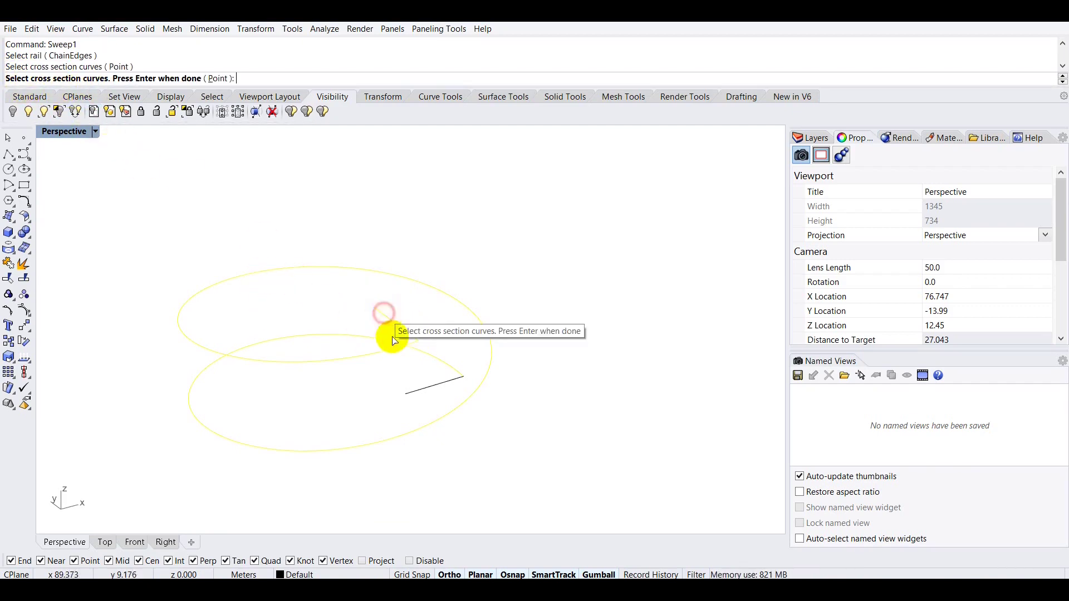
{"action": "left_click", "coordinate": [418, 392]}
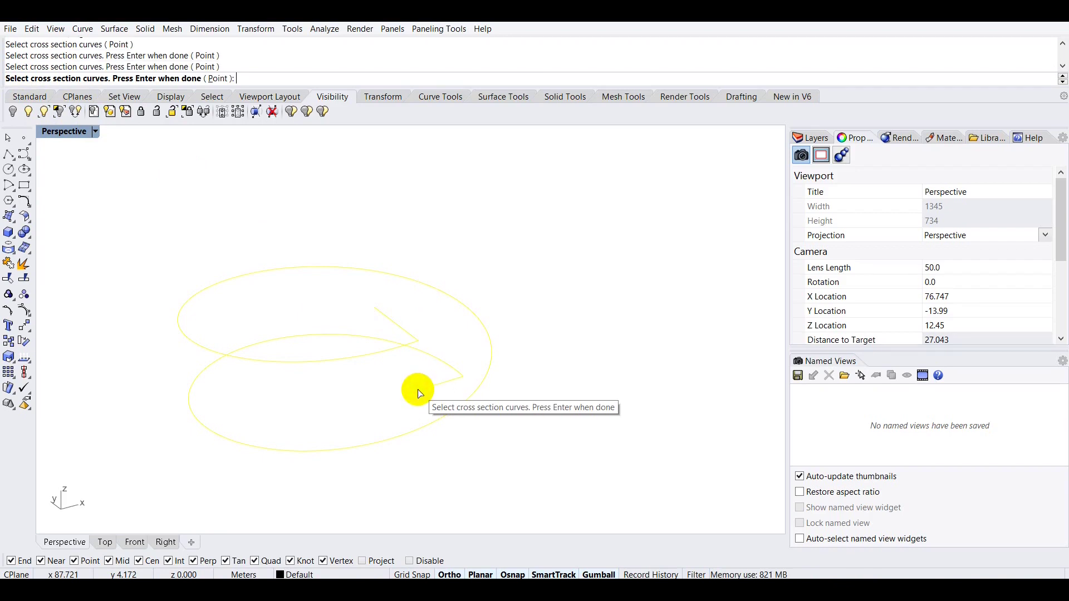
{"action": "right_click", "coordinate": [419, 393]}
{"action": "right_click_drag", "start_coordinate": [390, 345], "coordinate": [368, 361]}
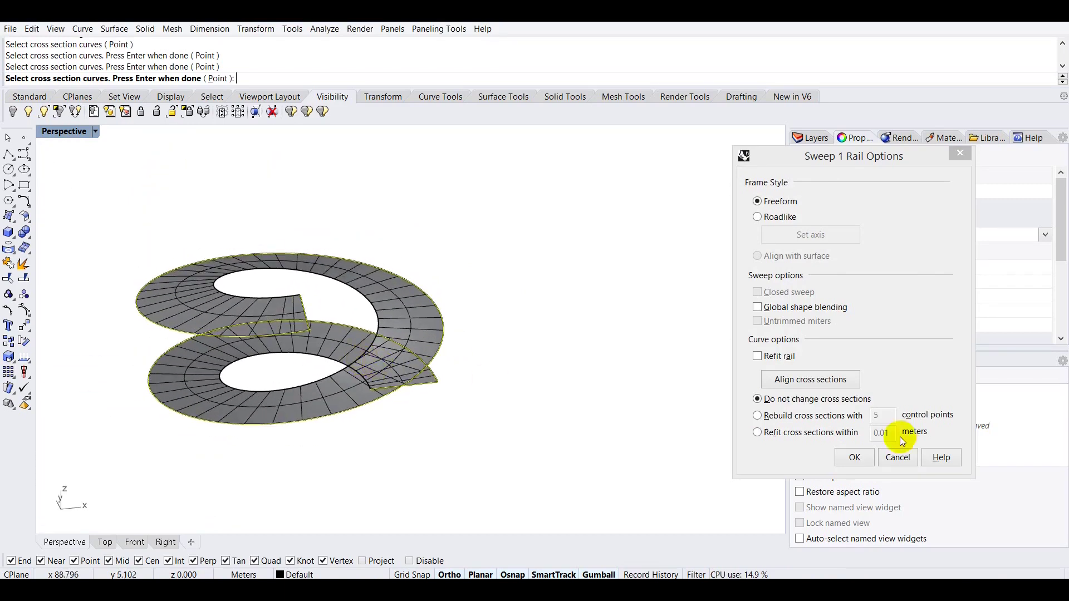
{"action": "left_click", "coordinate": [857, 459]}
{"action": "right_click_drag", "start_coordinate": [214, 379], "coordinate": [443, 209]}
{"action": "right_click_drag", "start_coordinate": [398, 373], "coordinate": [401, 330]}
{"action": "scroll", "coordinate": [251, 303], "scroll_direction": "up", "scroll_amount": 2}
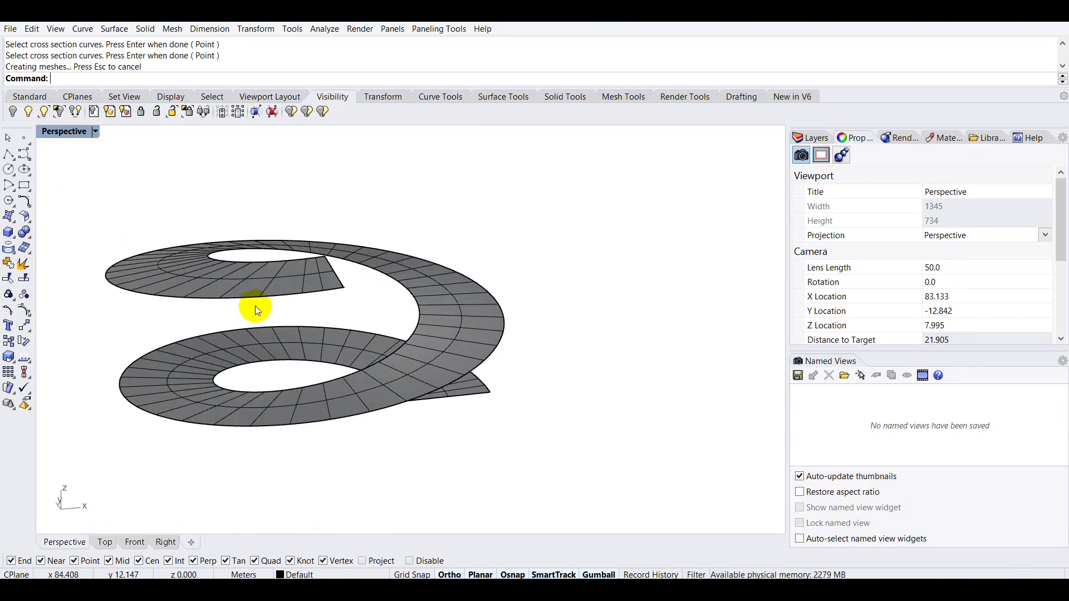
Show all the previously hidden objects around the ramp again.
{"action": "scroll", "coordinate": [272, 306], "scroll_direction": "up", "scroll_amount": 1}
{"action": "left_click", "coordinate": [28, 113]}
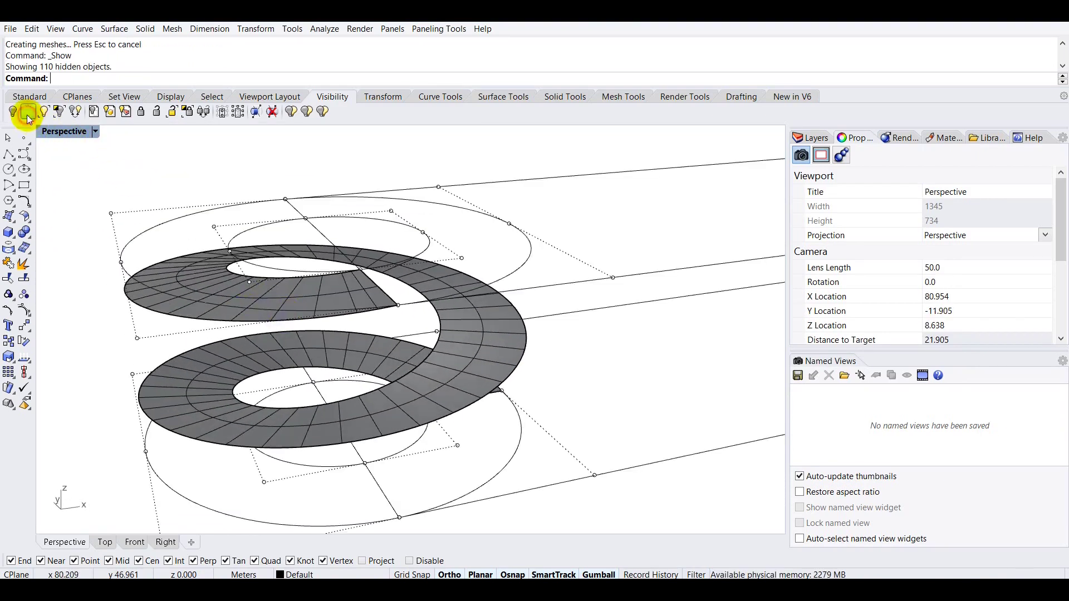
{"action": "right_click_drag", "start_coordinate": [369, 294], "coordinate": [415, 179]}
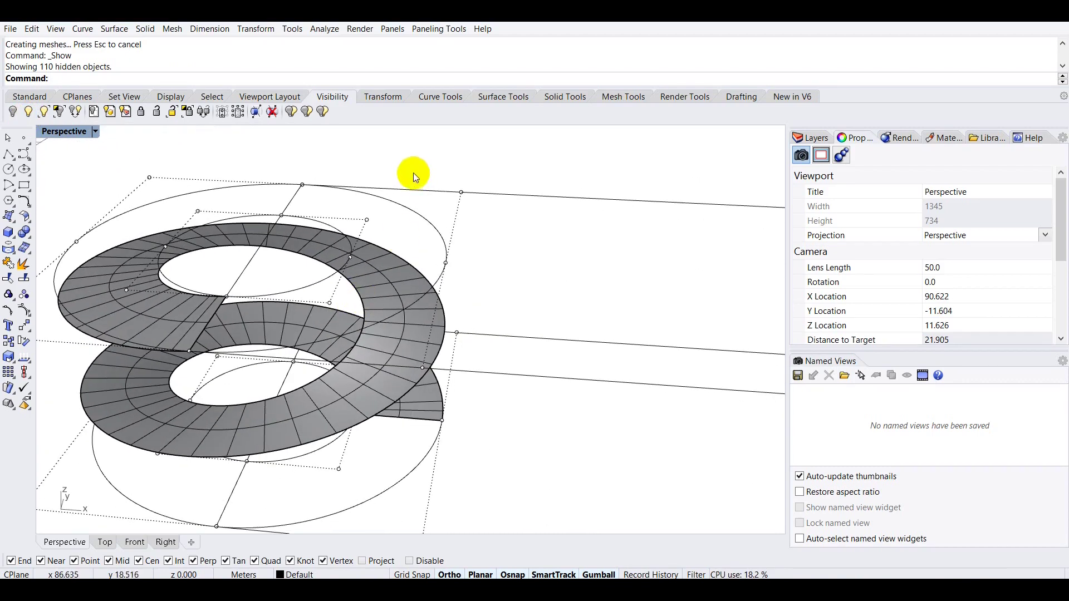
{"action": "right_click_drag", "start_coordinate": [424, 249], "coordinate": [425, 203]}
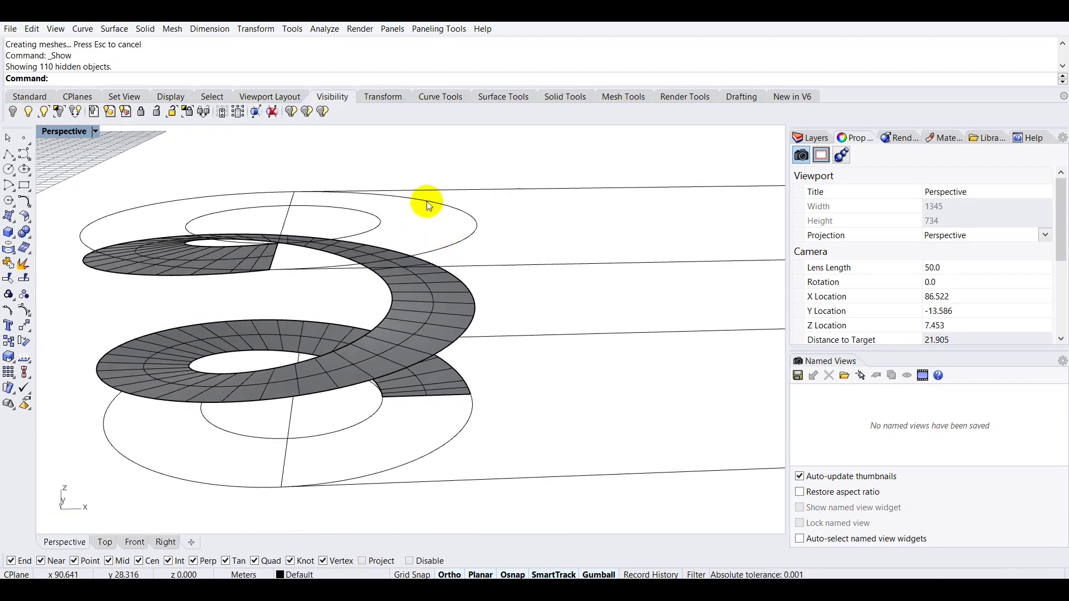
Hide the four circles, the upper and lower inner and outer rings.
{"action": "left_click", "coordinate": [426, 201]}
{"action": "left_click", "coordinate": [378, 230], "text": "shift"}
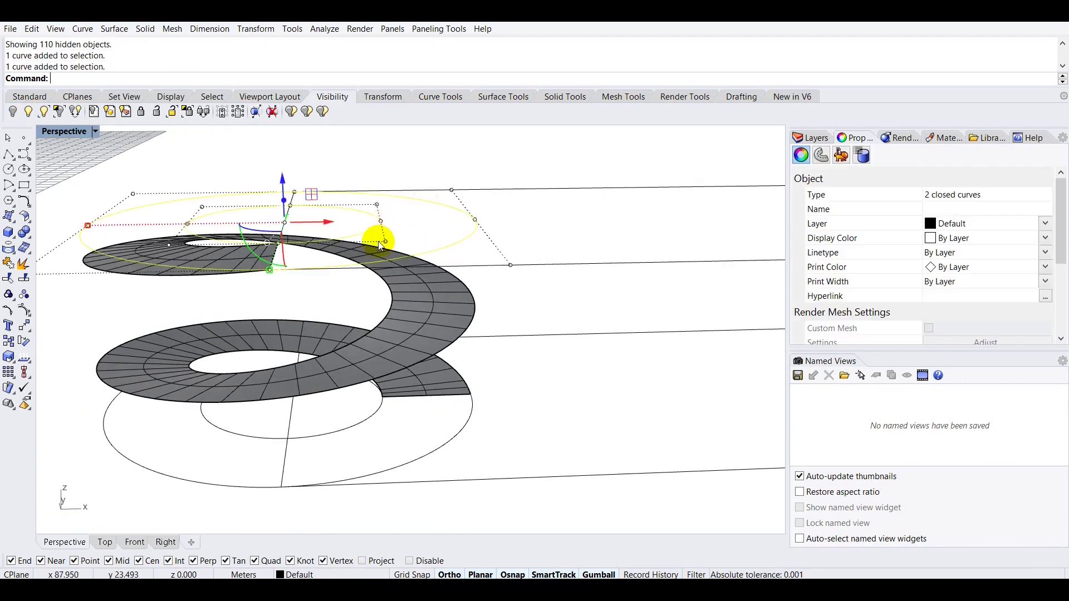
{"action": "left_click", "coordinate": [355, 434], "text": "shift"}
{"action": "left_click", "coordinate": [431, 456], "text": "shift"}
{"action": "left_click", "coordinate": [13, 111]}
{"action": "right_click_drag", "start_coordinate": [299, 287], "coordinate": [319, 260]}
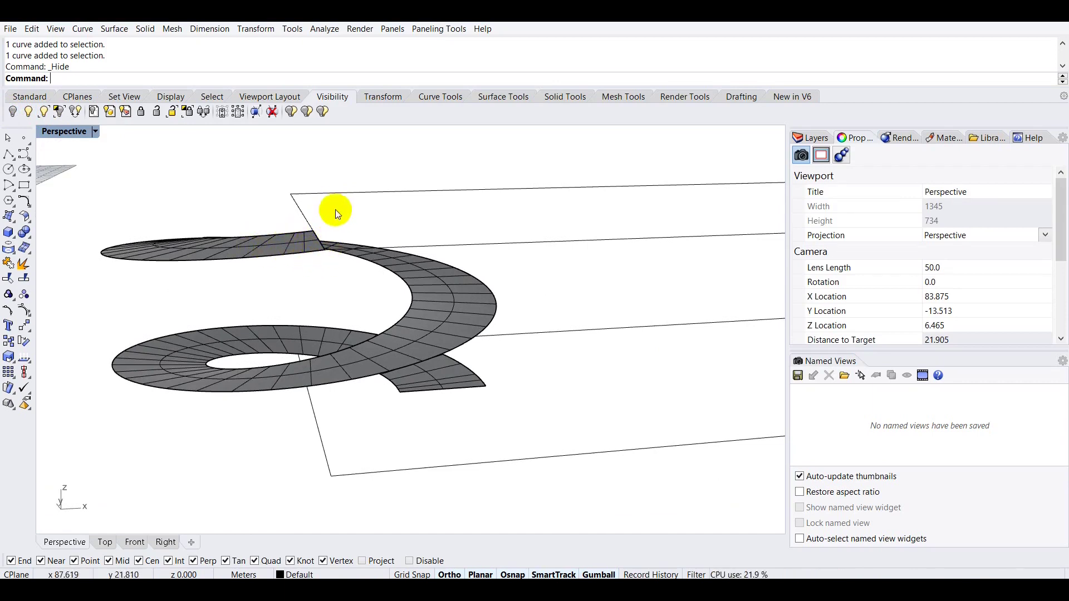
Draw a 0.65 m vertical polyline up from the ramp's top end in the Front view.
{"action": "left_click", "coordinate": [11, 157]}
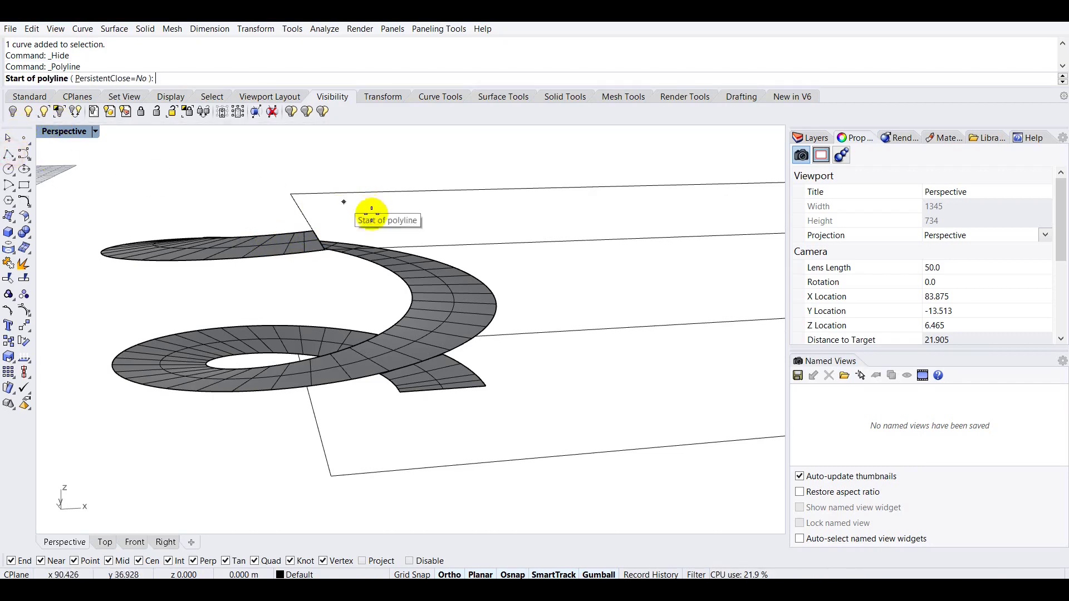
{"action": "scroll", "coordinate": [363, 217], "scroll_direction": "up", "scroll_amount": 4}
{"action": "left_click", "coordinate": [305, 262]}
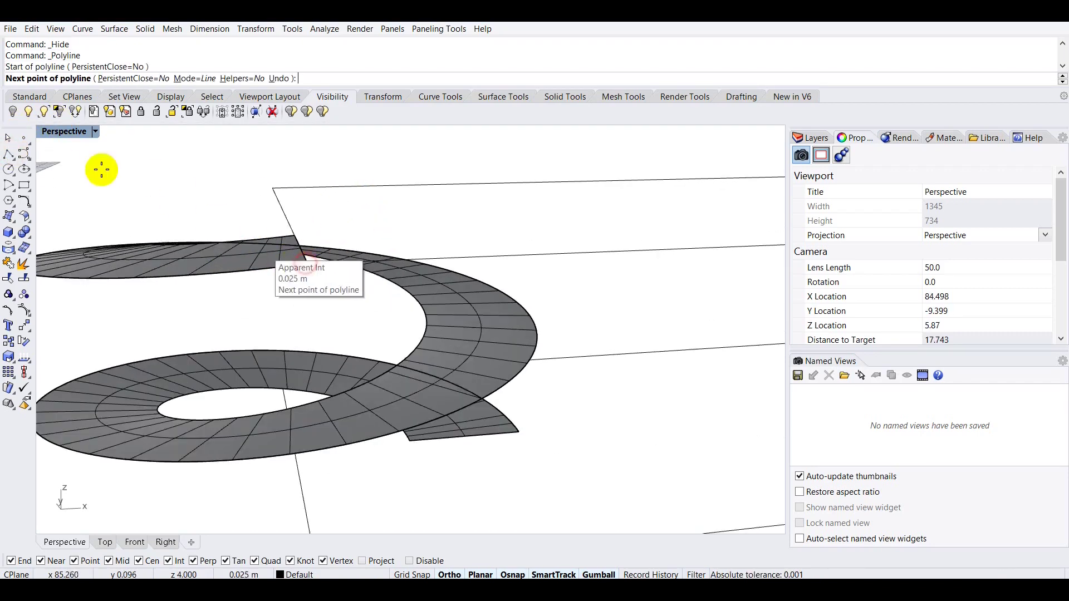
{"action": "double_click", "coordinate": [67, 132]}
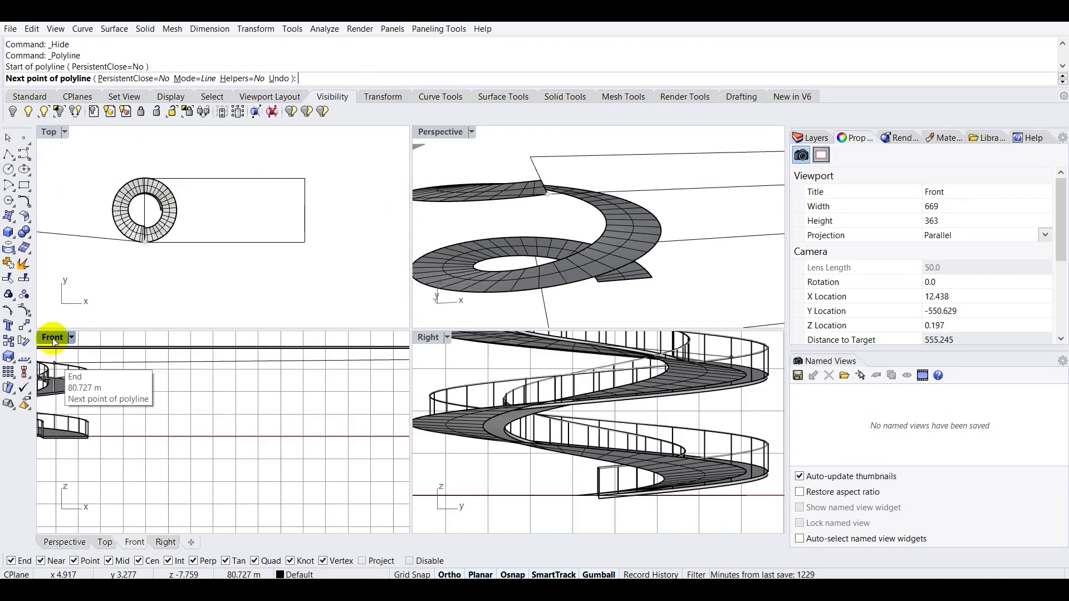
{"action": "double_click", "coordinate": [53, 338]}
{"action": "scroll", "coordinate": [199, 409], "scroll_direction": "down", "scroll_amount": 3}
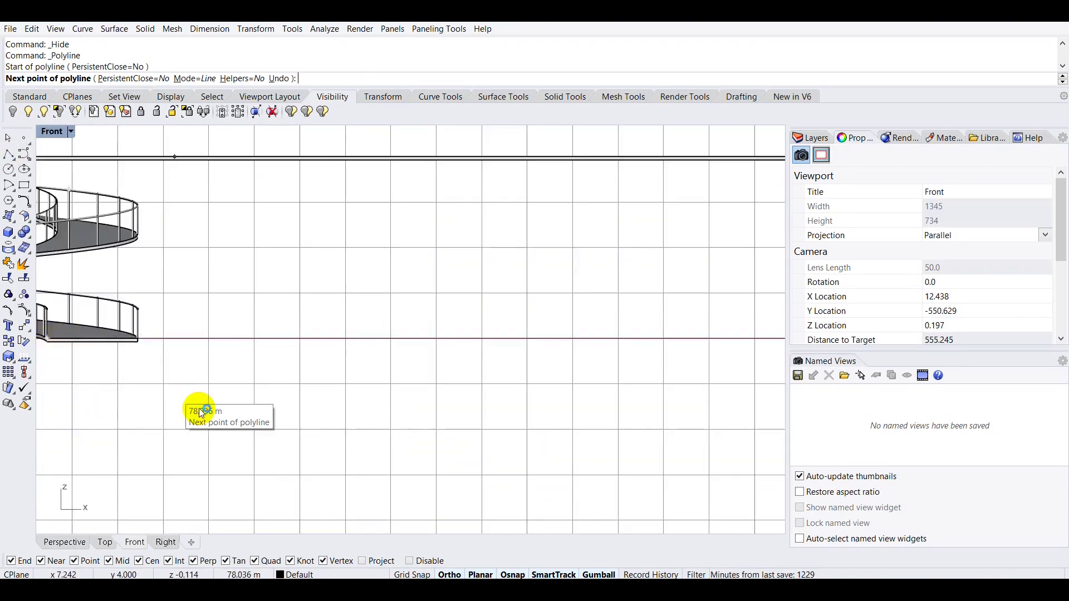
{"action": "scroll", "coordinate": [199, 409], "scroll_direction": "down", "scroll_amount": 3}
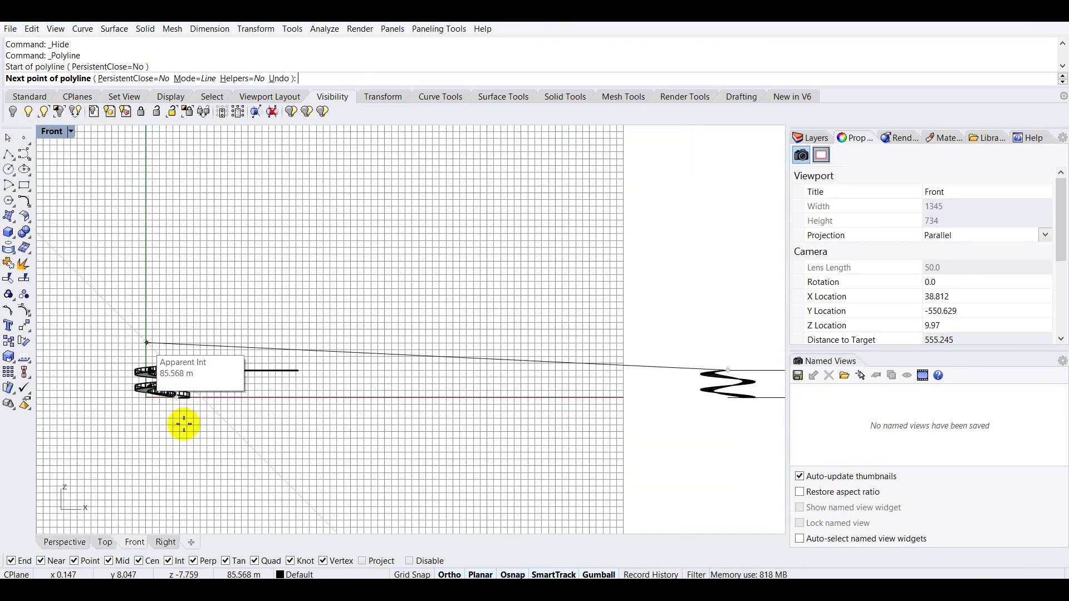
{"action": "scroll", "coordinate": [179, 417], "scroll_direction": "down", "scroll_amount": 2}
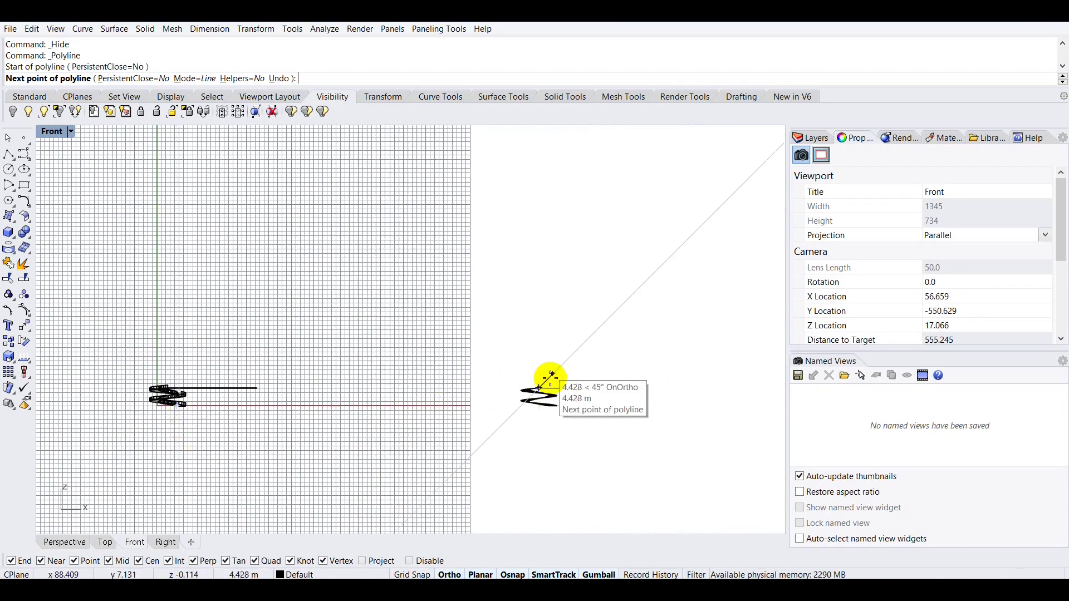
{"action": "scroll", "coordinate": [550, 382], "scroll_direction": "up", "scroll_amount": 3}
{"action": "scroll", "coordinate": [529, 412], "scroll_direction": "up", "scroll_amount": 5}
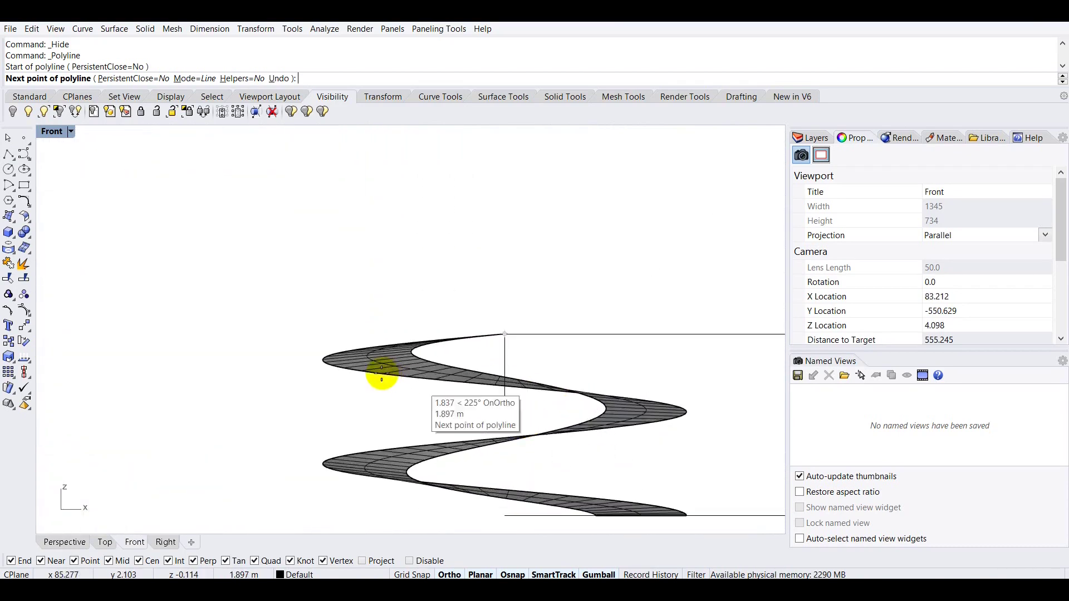
{"action": "left_click", "coordinate": [465, 326]}
{"action": "key", "text": "Return"}
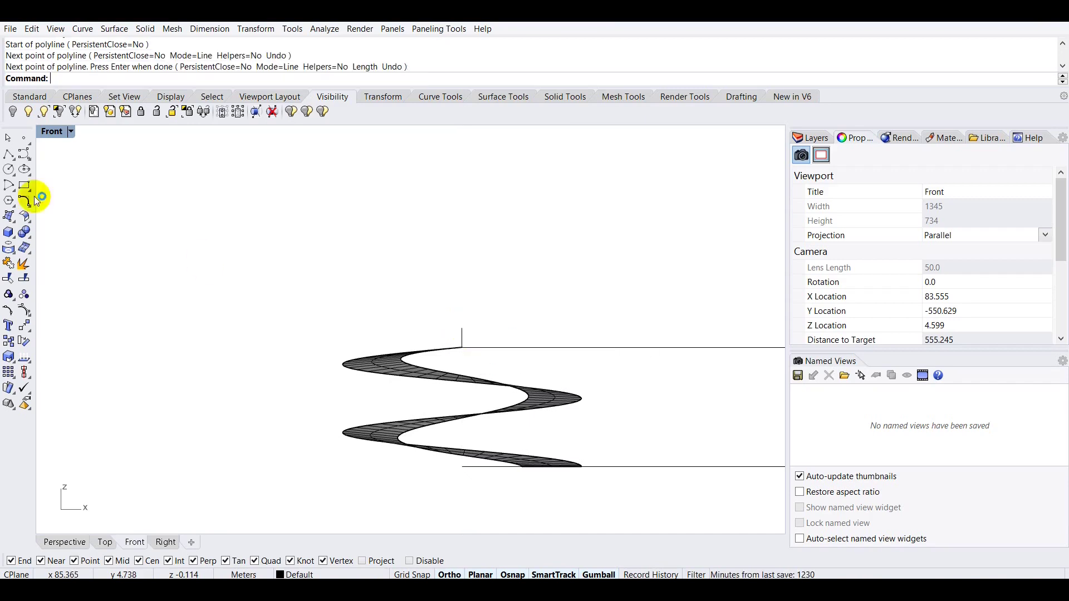
Pipe the vertical line with 0.015 start and end radius in the maximized Perspective view.
{"action": "double_click", "coordinate": [55, 132]}
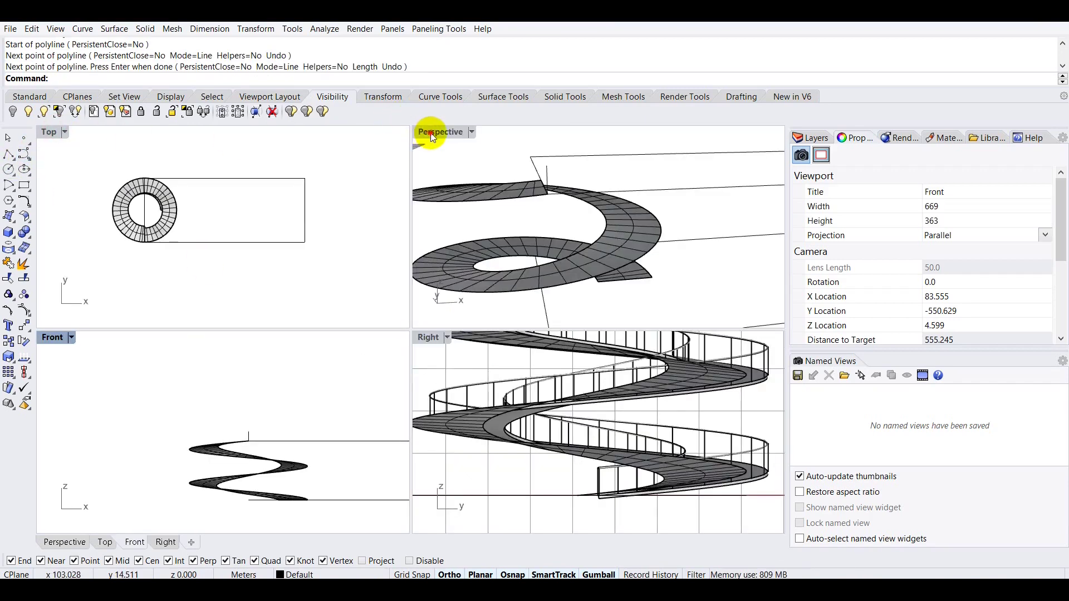
{"action": "double_click", "coordinate": [430, 133]}
{"action": "right_click_drag", "start_coordinate": [388, 226], "coordinate": [443, 217]}
{"action": "left_click", "coordinate": [467, 212]}
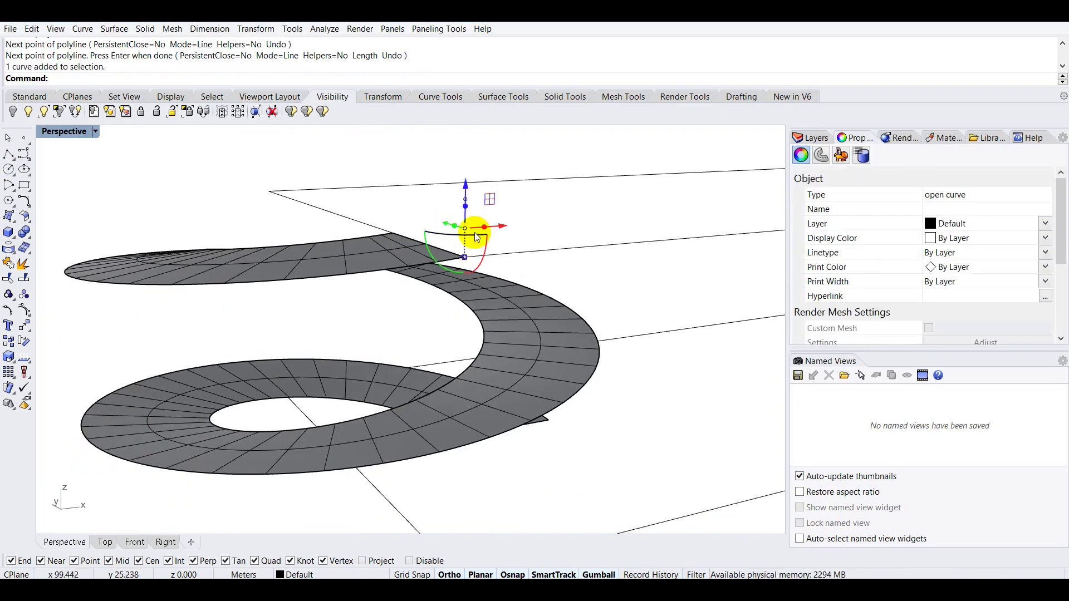
{"action": "scroll", "coordinate": [476, 234], "scroll_direction": "up", "scroll_amount": 4}
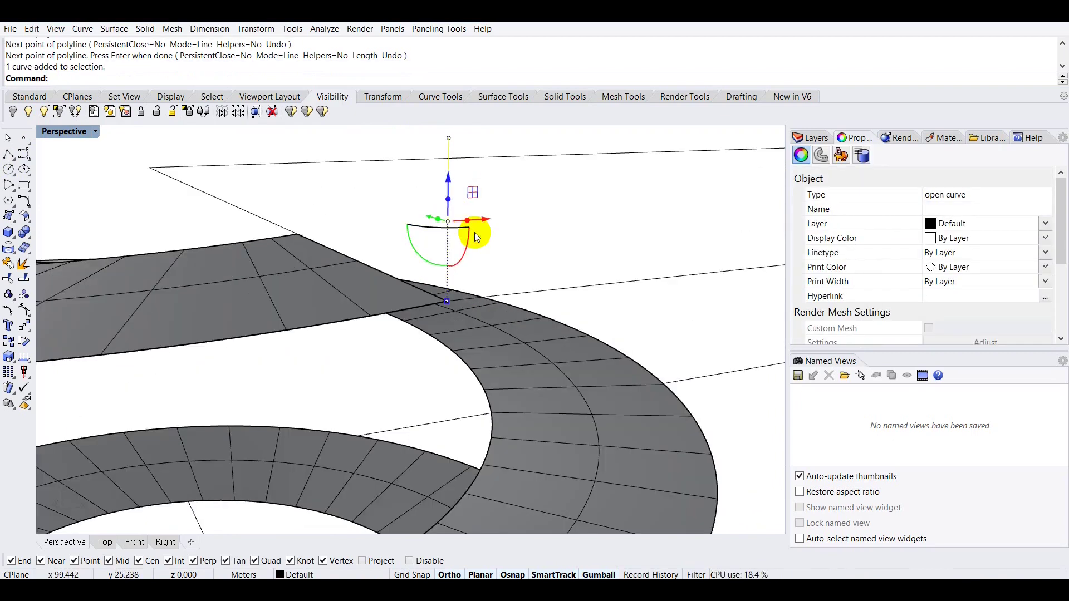
{"action": "key", "text": "Return"}
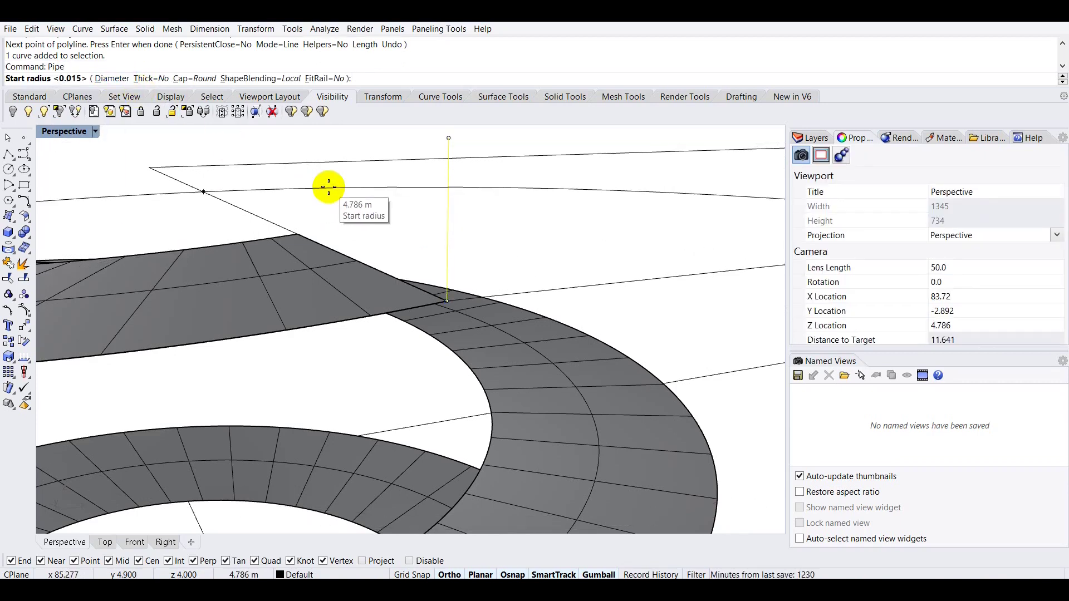
{"action": "type", "text": "0.015"}
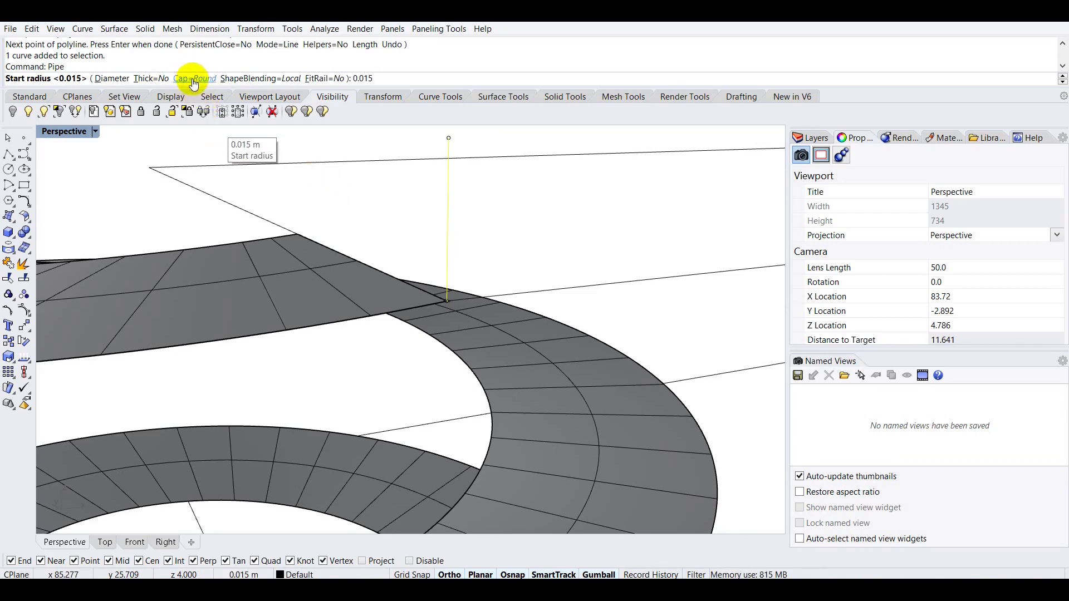
{"action": "key", "text": "Return"}
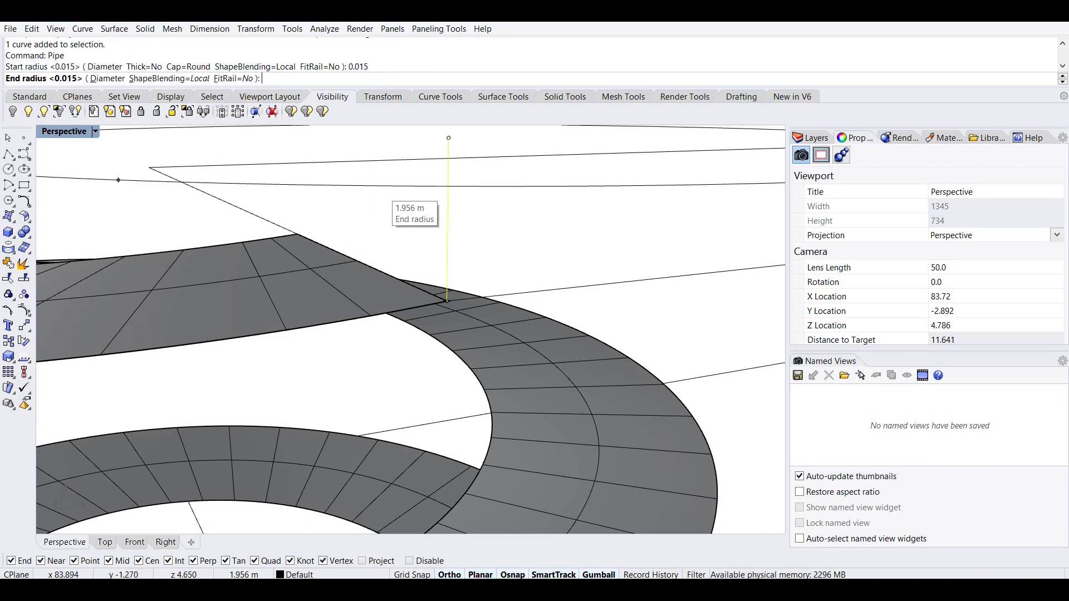
{"action": "type", "text": "0.015"}
{"action": "key", "text": "Return"}
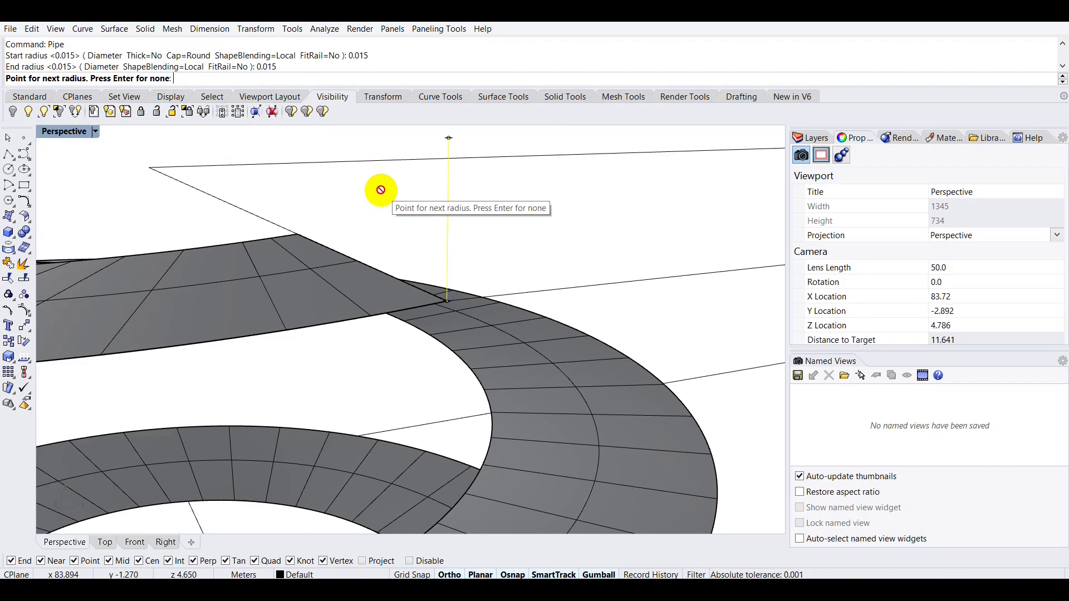
{"action": "key", "text": "Return"}
{"action": "left_click", "coordinate": [381, 189]}
{"action": "right_click_drag", "start_coordinate": [412, 216], "coordinate": [325, 307]}
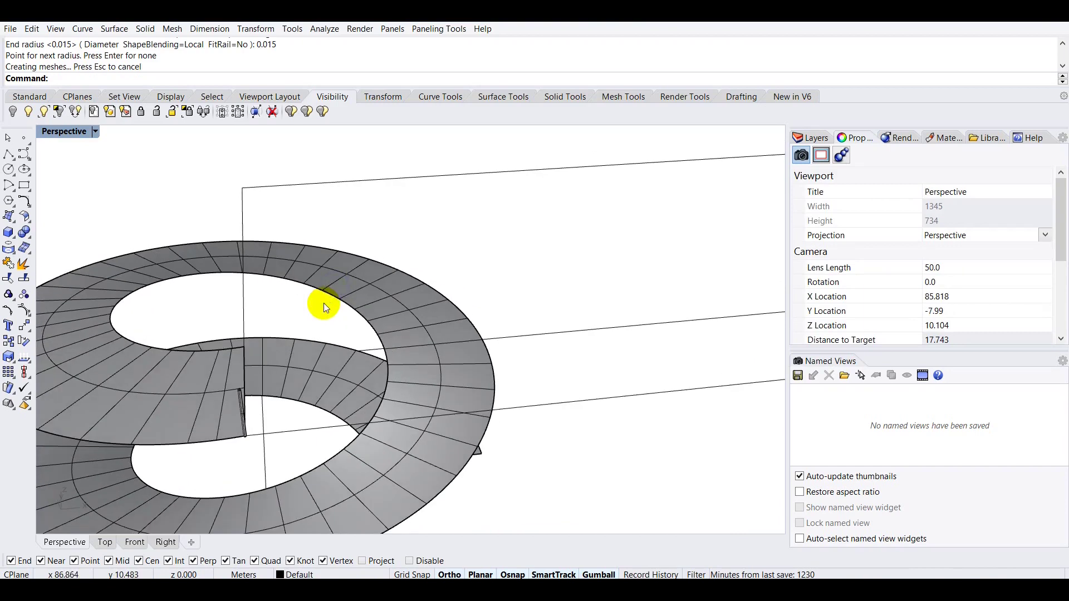
Delete the leftover vertical line hidden inside the pipe.
{"action": "scroll", "coordinate": [218, 416], "scroll_direction": "up", "scroll_amount": 4}
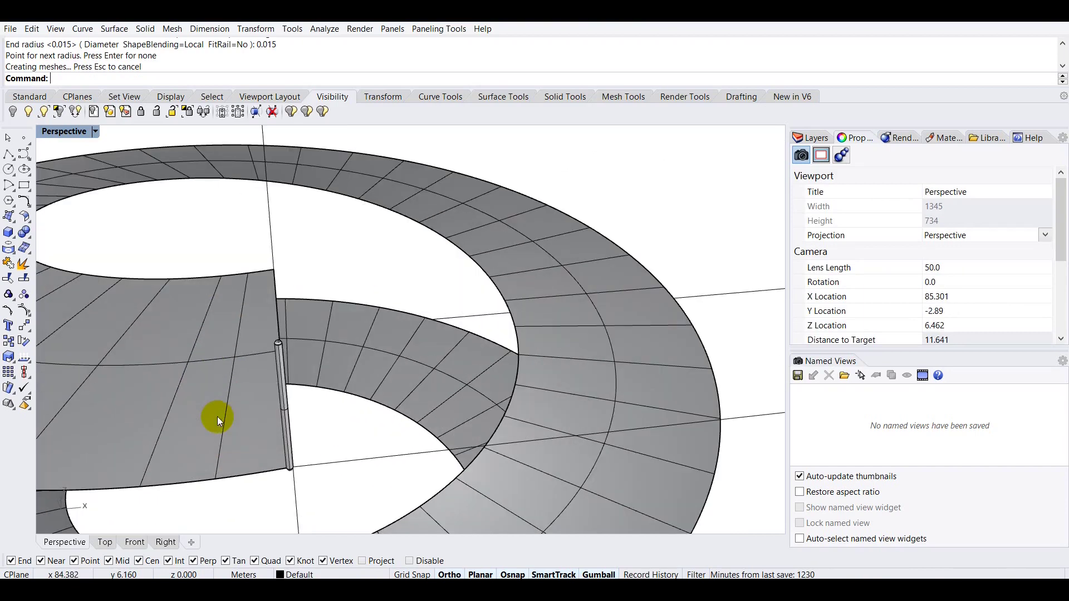
{"action": "left_click", "coordinate": [283, 398]}
{"action": "left_click", "coordinate": [258, 369]}
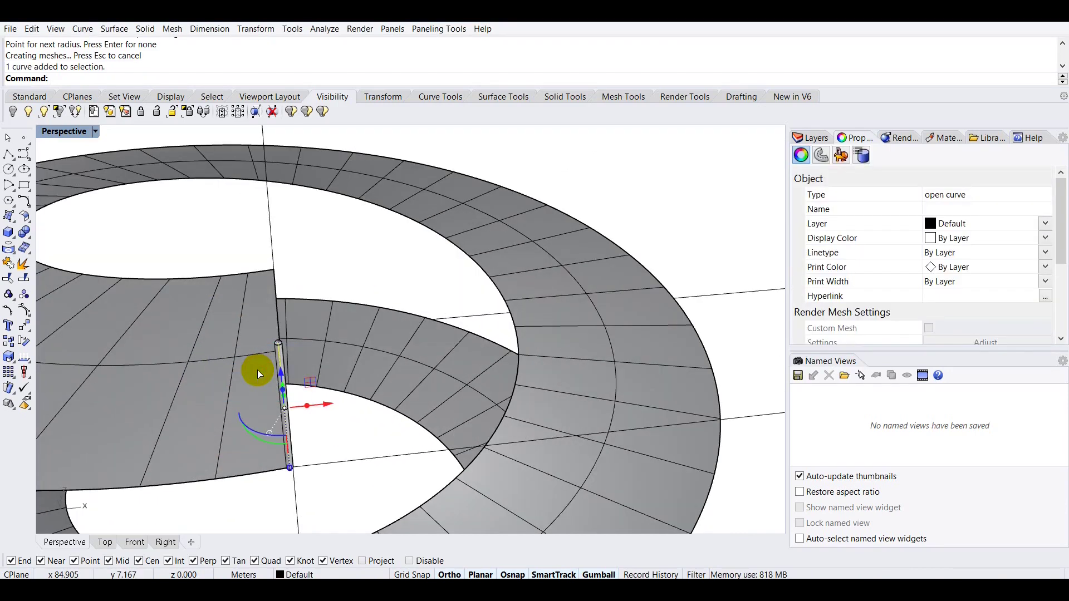
{"action": "key", "text": "Delete"}
Zoom to the baluster pipe and shift it slightly sideways with the gumball.
{"action": "left_click", "coordinate": [280, 375]}
{"action": "type", "text": "zs"}
{"action": "key", "text": "Return"}
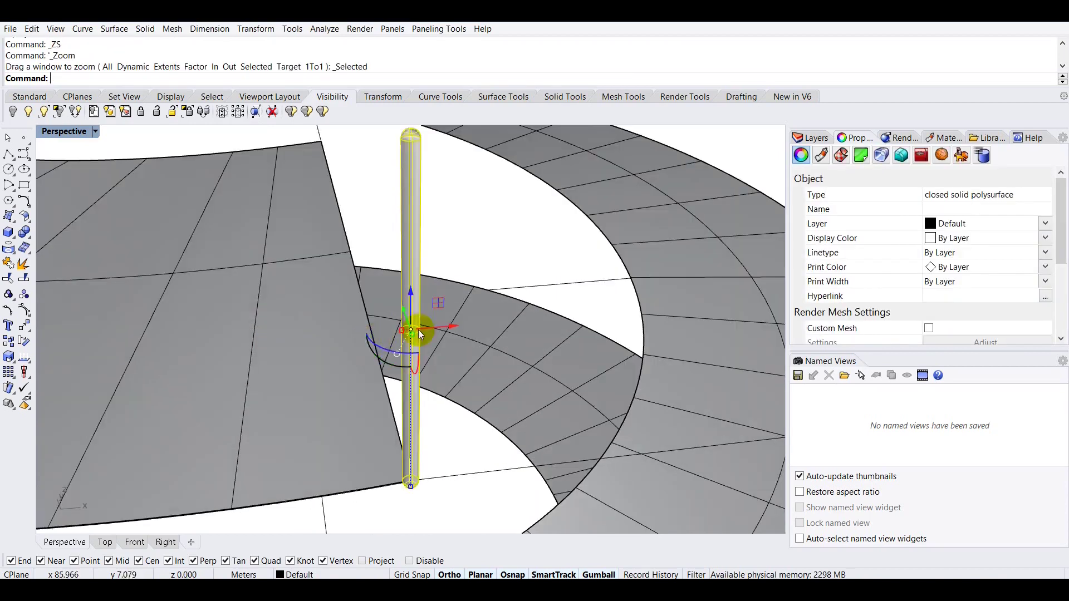
{"action": "scroll", "coordinate": [418, 310], "scroll_direction": "up", "scroll_amount": 3}
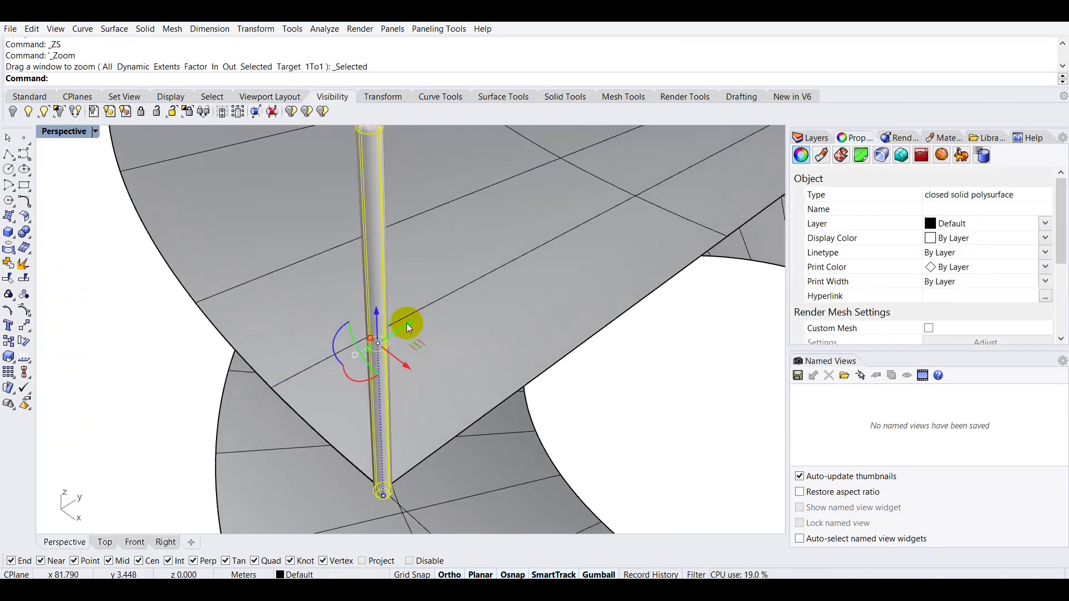
{"action": "left_click_drag", "start_coordinate": [410, 318], "coordinate": [400, 355]}
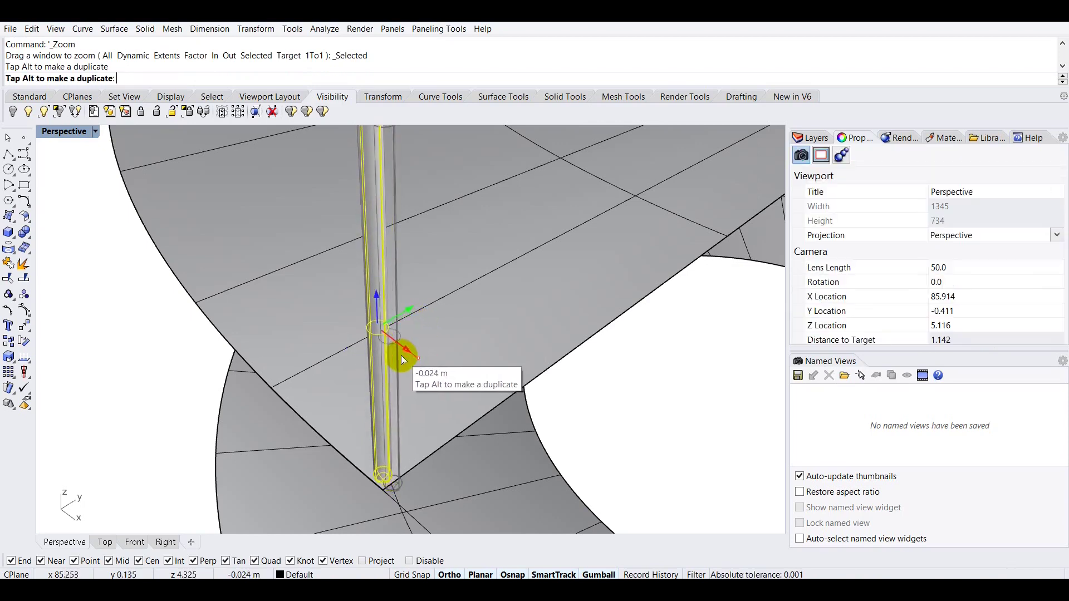
{"action": "key", "text": "Escape"}
{"action": "scroll", "coordinate": [385, 482], "scroll_direction": "up", "scroll_amount": 3}
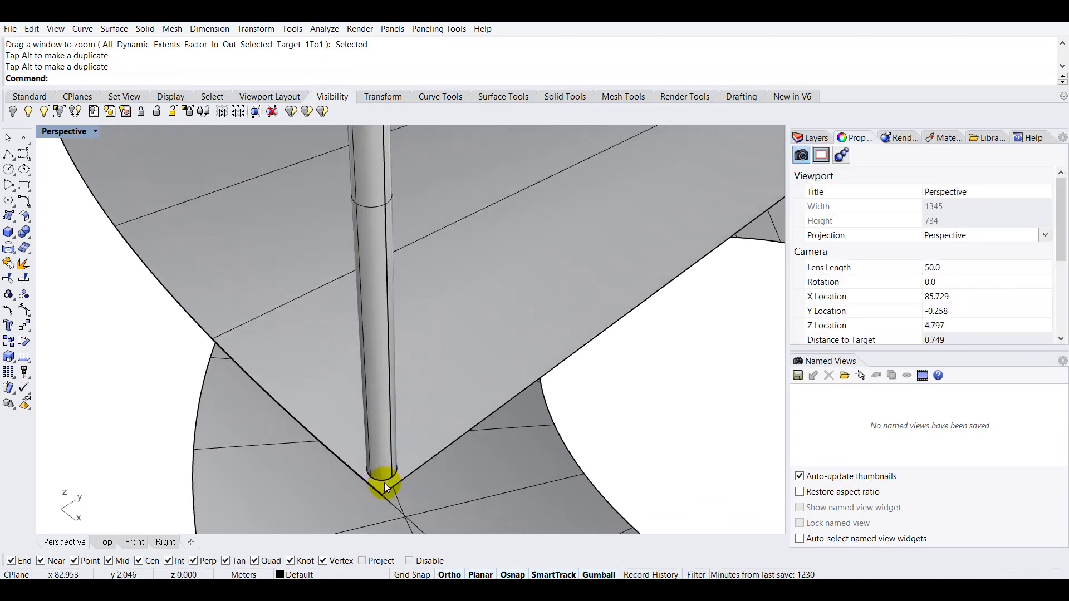
{"action": "scroll", "coordinate": [382, 477], "scroll_direction": "down", "scroll_amount": 10}
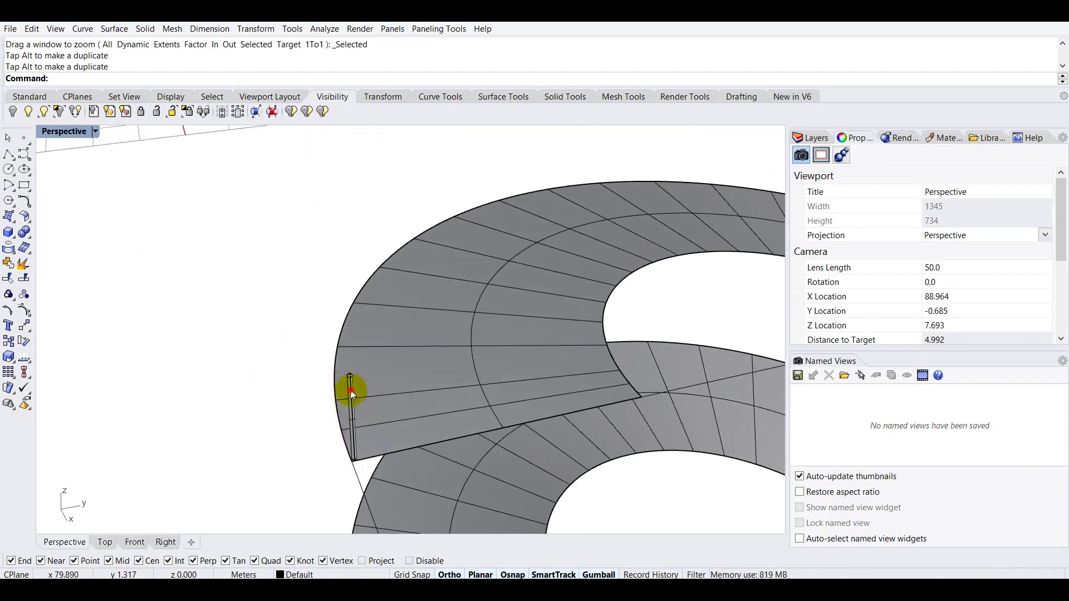
Copy and paste the baluster, then slide the copy along the ramp edge.
{"action": "left_click", "coordinate": [350, 390]}
{"action": "key", "text": "ctrl+c"}
{"action": "key", "text": "ctrl+v"}
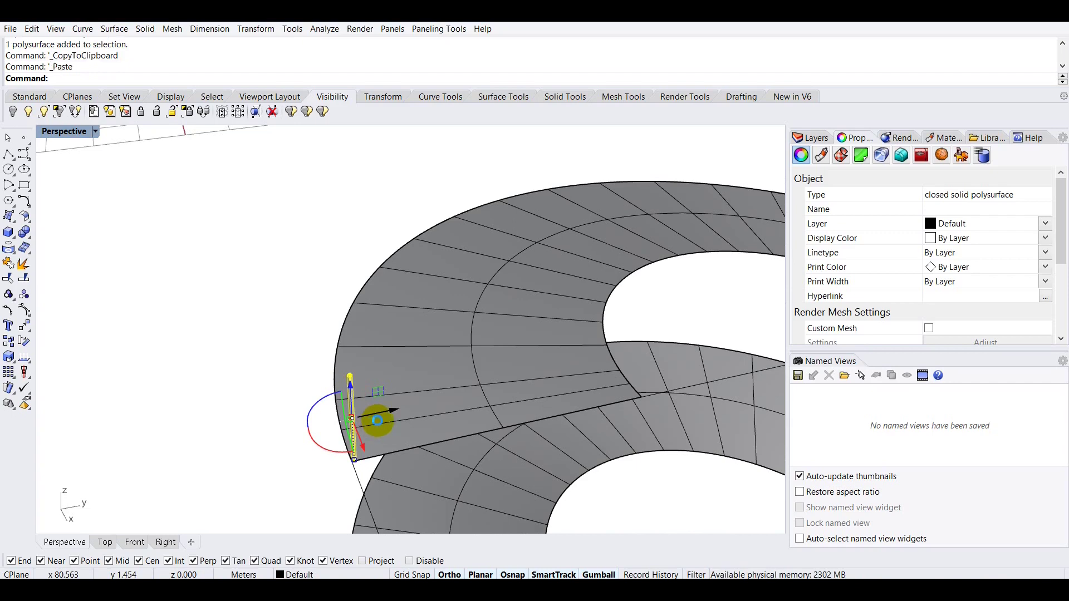
{"action": "left_click_drag", "start_coordinate": [392, 415], "coordinate": [649, 399]}
{"action": "scroll", "coordinate": [647, 399], "scroll_direction": "up", "scroll_amount": 5}
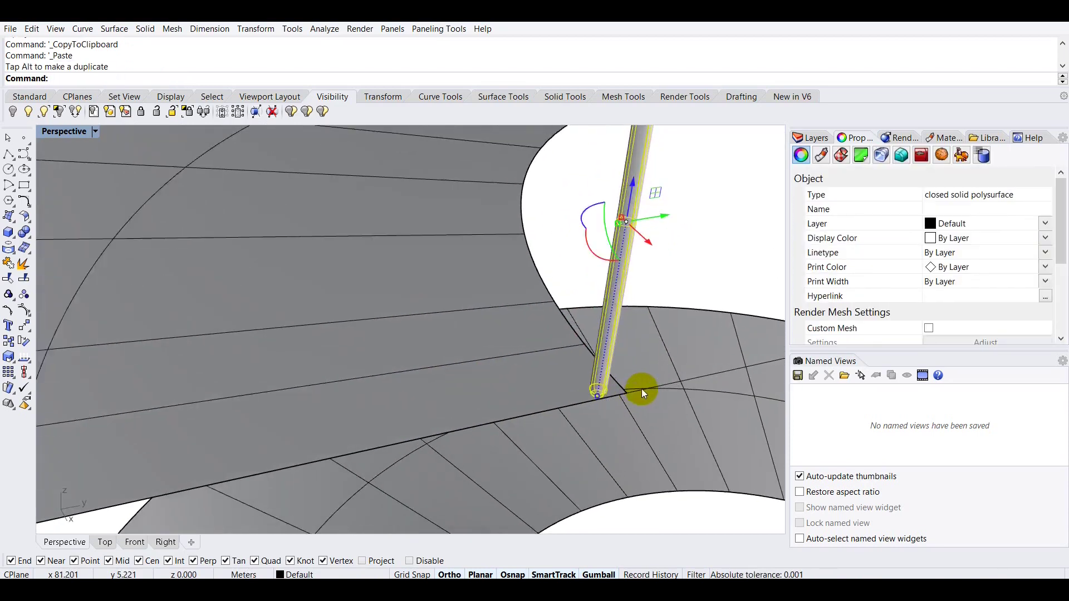
{"action": "scroll", "coordinate": [641, 389], "scroll_direction": "up", "scroll_amount": 1}
{"action": "left_click_drag", "start_coordinate": [660, 172], "coordinate": [676, 172]}
{"action": "right_click_drag", "start_coordinate": [515, 291], "coordinate": [419, 386]}
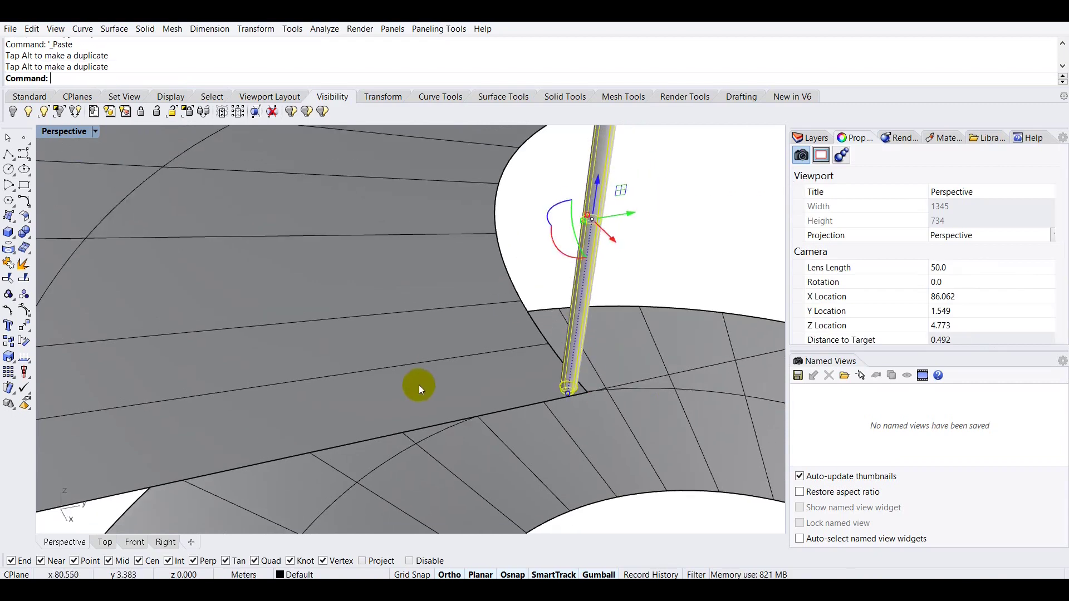
{"action": "scroll", "coordinate": [419, 385], "scroll_direction": "down", "scroll_amount": 8}
{"action": "key", "text": "Escape"}
{"action": "right_click_drag", "start_coordinate": [447, 348], "coordinate": [413, 389]}
{"action": "scroll", "coordinate": [393, 437], "scroll_direction": "up", "scroll_amount": 3}
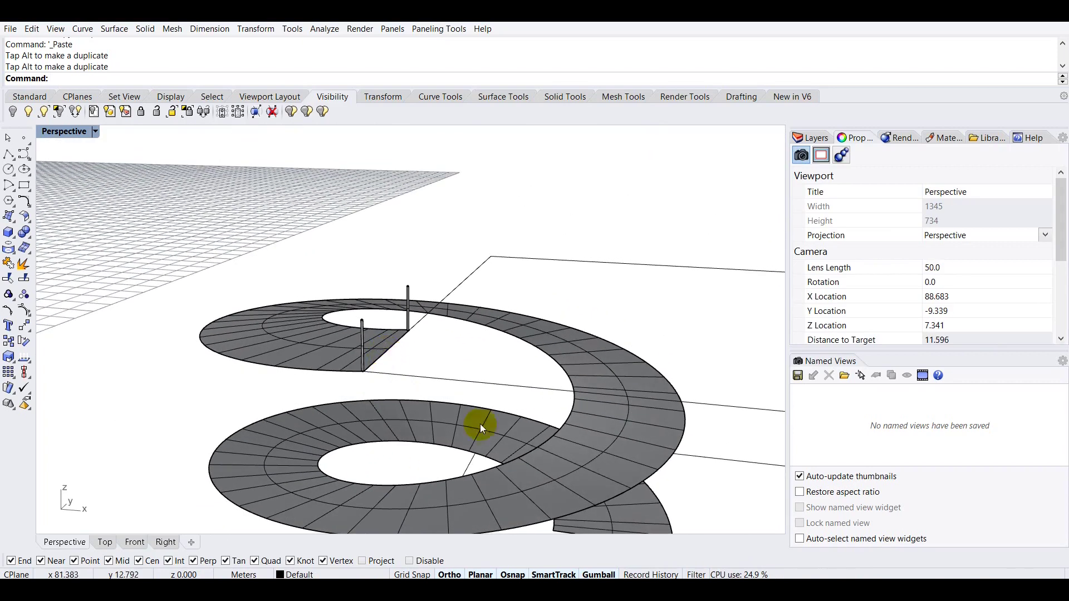
{"action": "scroll", "coordinate": [479, 362], "scroll_direction": "down", "scroll_amount": 2}
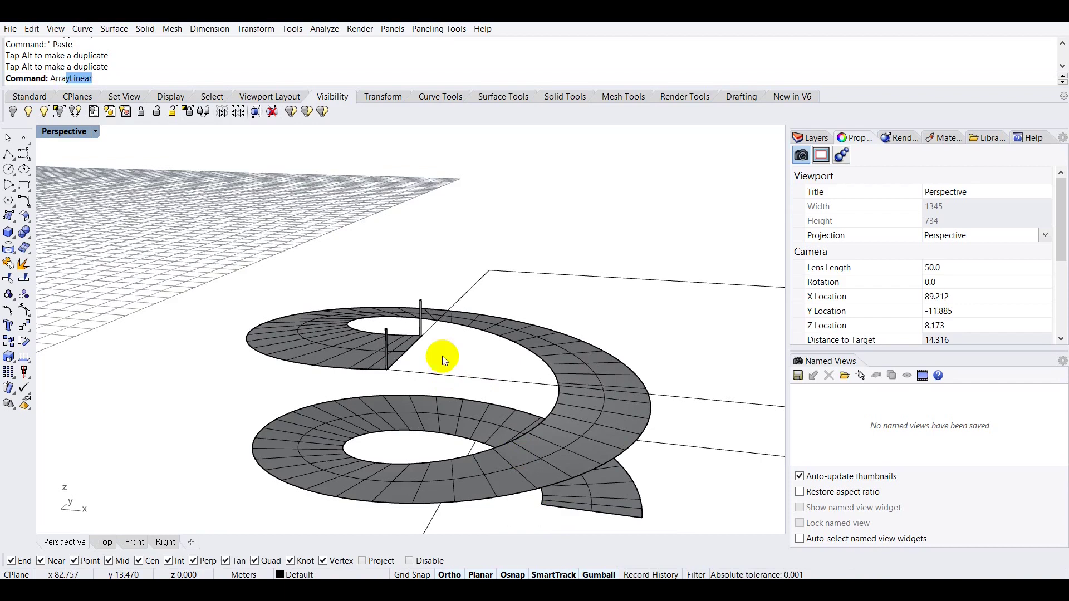
Array the baluster 50 times along the ramp edge curve with no rotation.
{"action": "key", "text": "Down"}
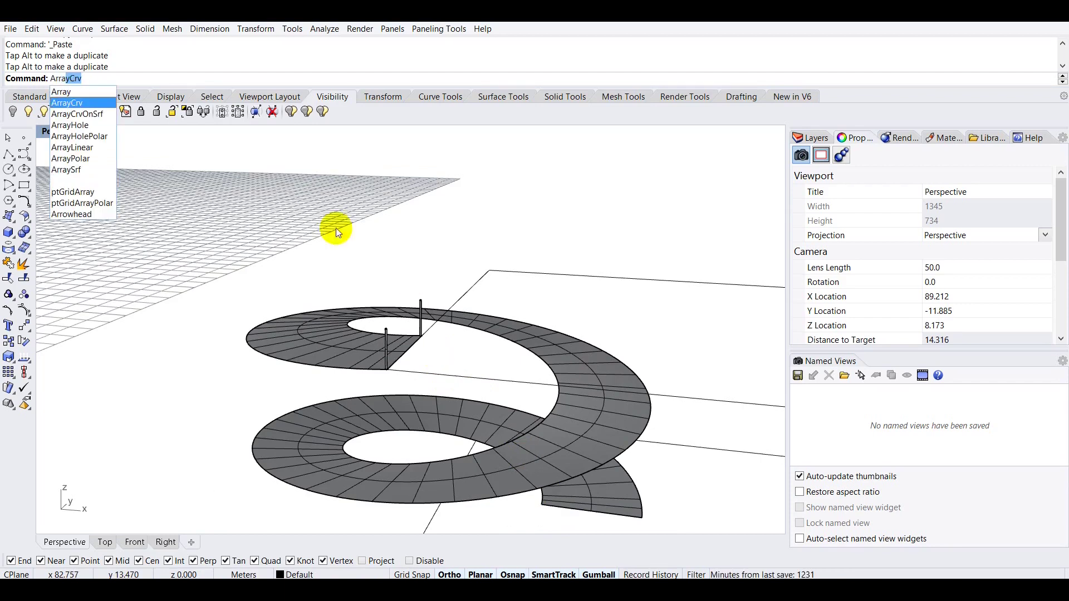
{"action": "left_click", "coordinate": [96, 106]}
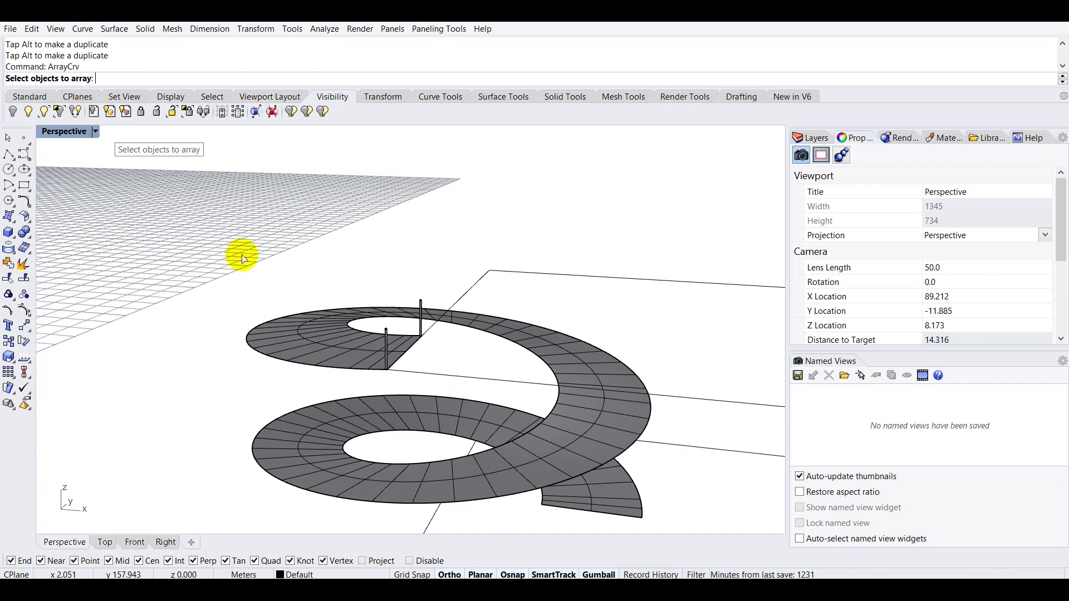
{"action": "right_click_drag", "start_coordinate": [296, 280], "coordinate": [407, 331]}
{"action": "scroll", "coordinate": [407, 333], "scroll_direction": "up", "scroll_amount": 5}
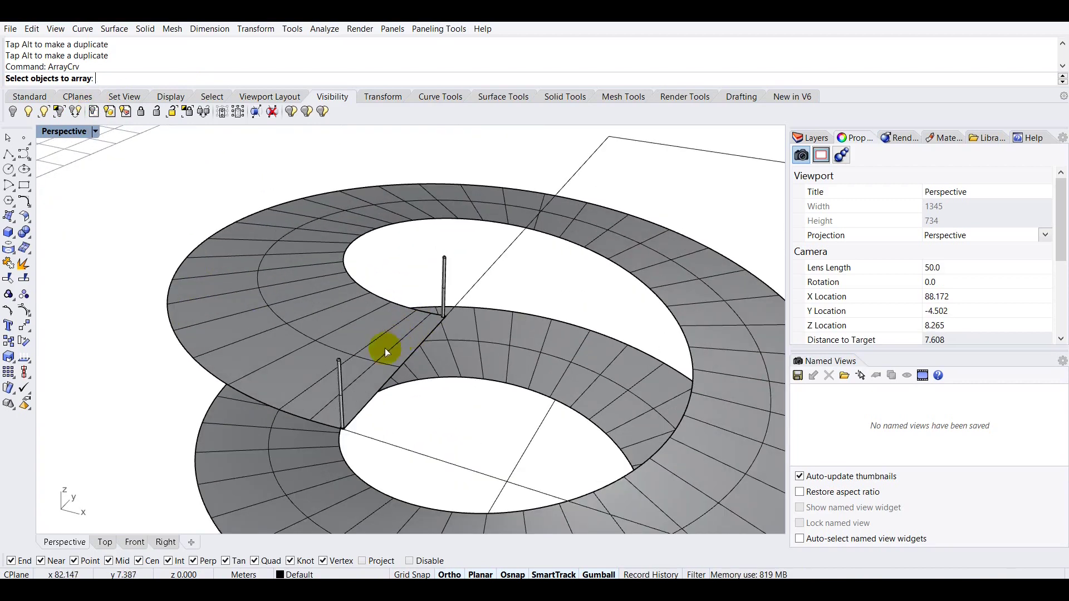
{"action": "left_click", "coordinate": [340, 370]}
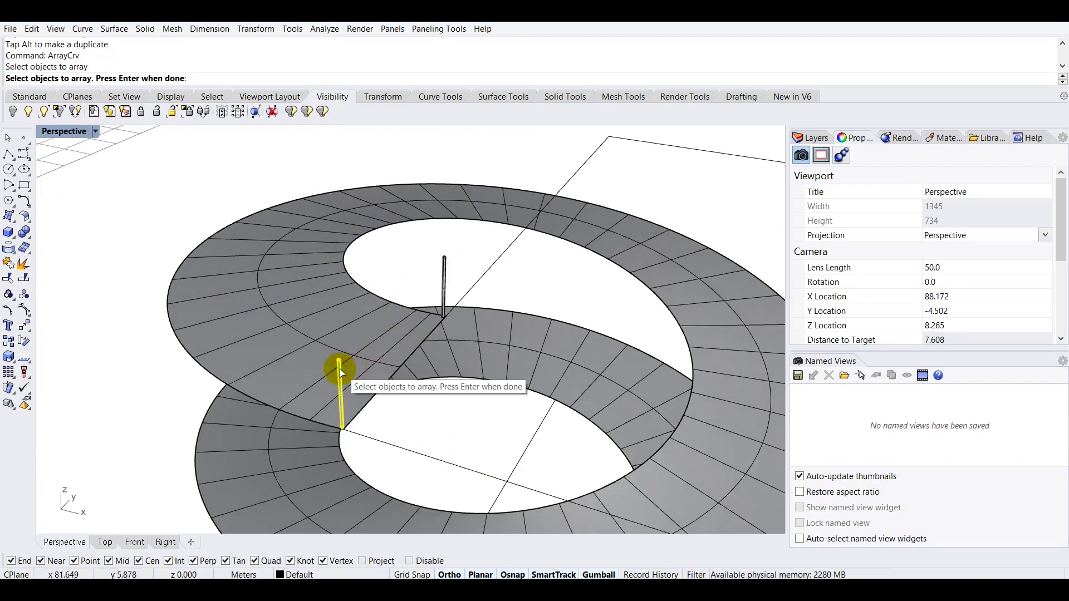
{"action": "key", "text": "Return"}
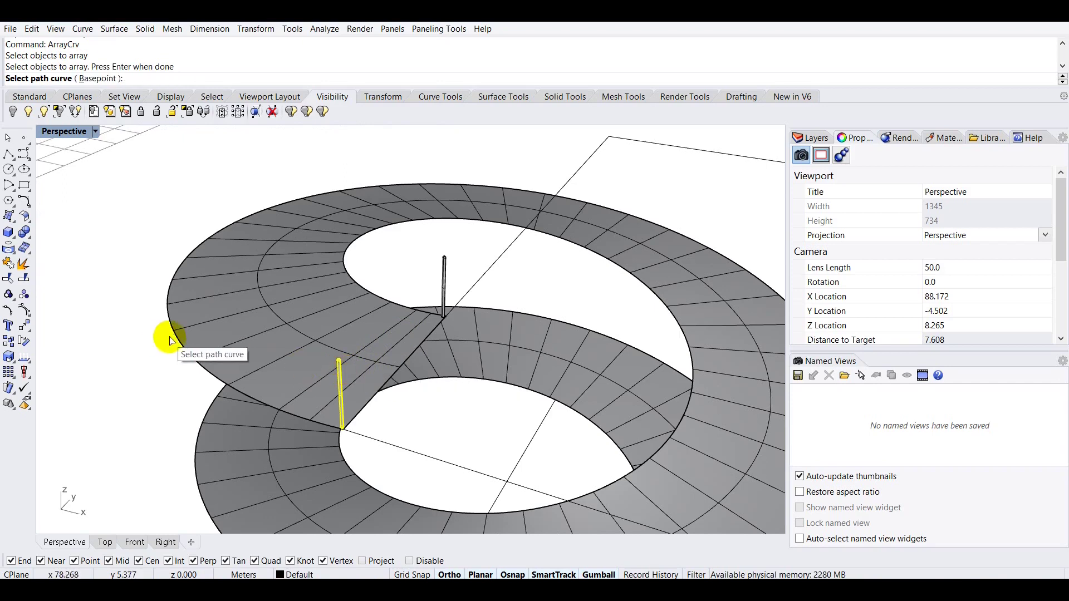
{"action": "left_click", "coordinate": [174, 339]}
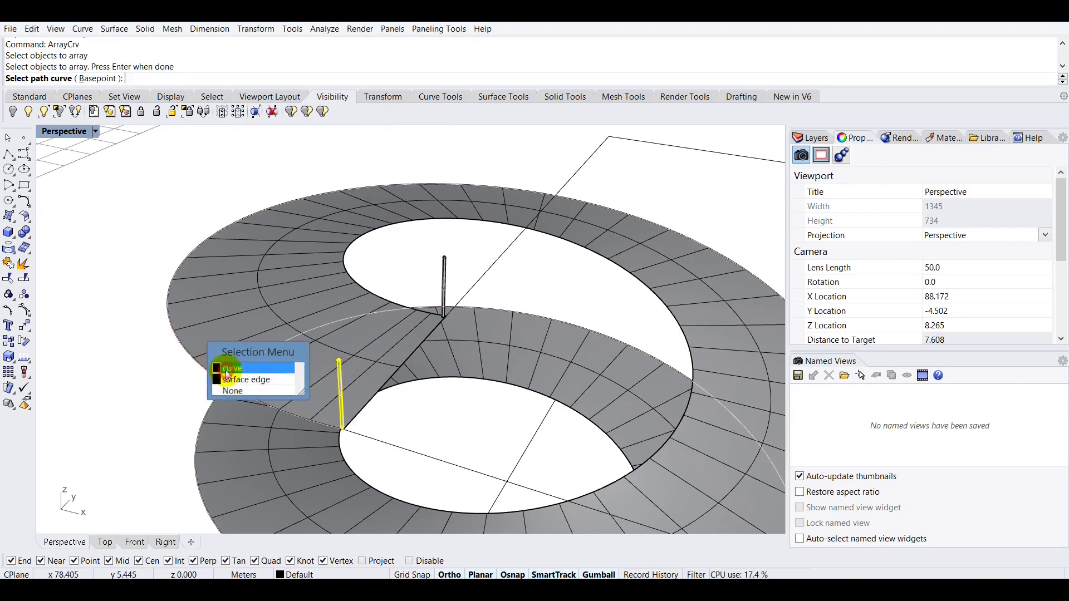
{"action": "left_click", "coordinate": [189, 365]}
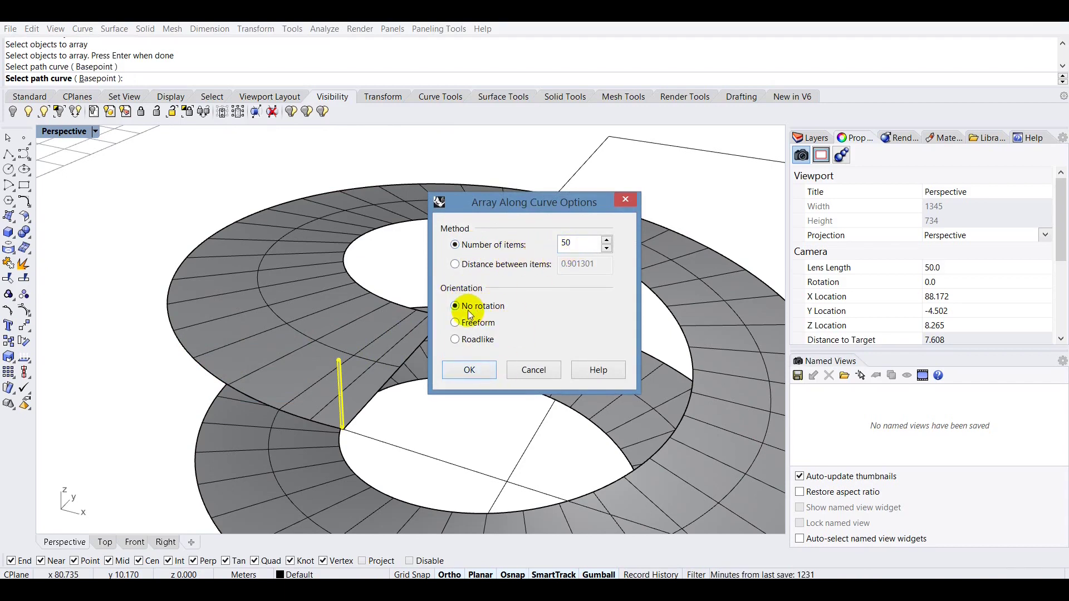
{"action": "left_click", "coordinate": [466, 374]}
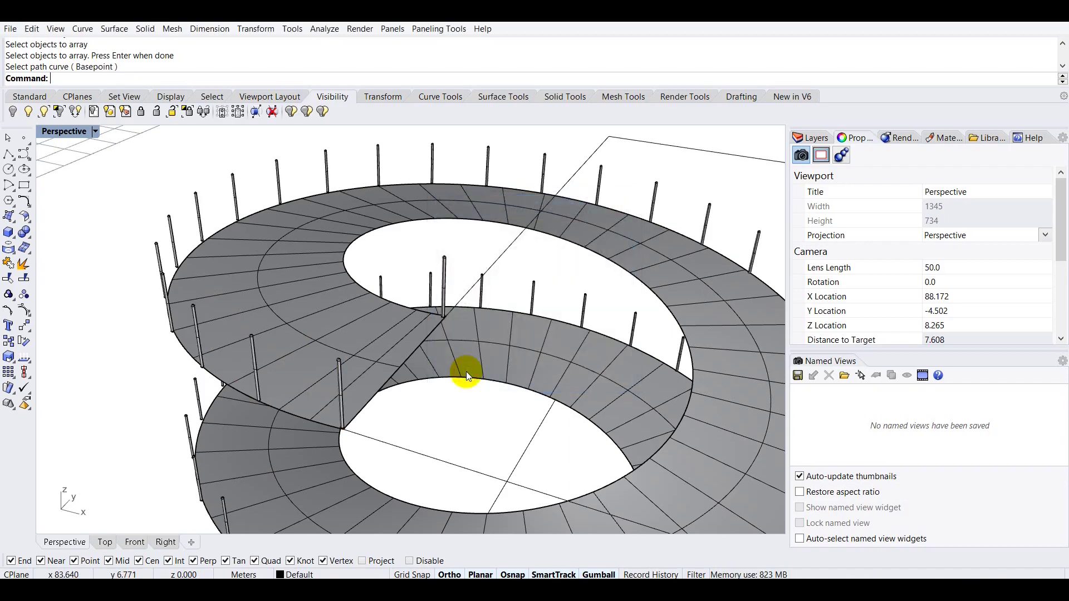
{"action": "right_click_drag", "start_coordinate": [410, 345], "coordinate": [397, 306]}
{"action": "scroll", "coordinate": [413, 297], "scroll_direction": "down", "scroll_amount": 5}
{"action": "scroll", "coordinate": [444, 327], "scroll_direction": "up", "scroll_amount": 3}
{"action": "scroll", "coordinate": [427, 271], "scroll_direction": "up", "scroll_amount": 5}
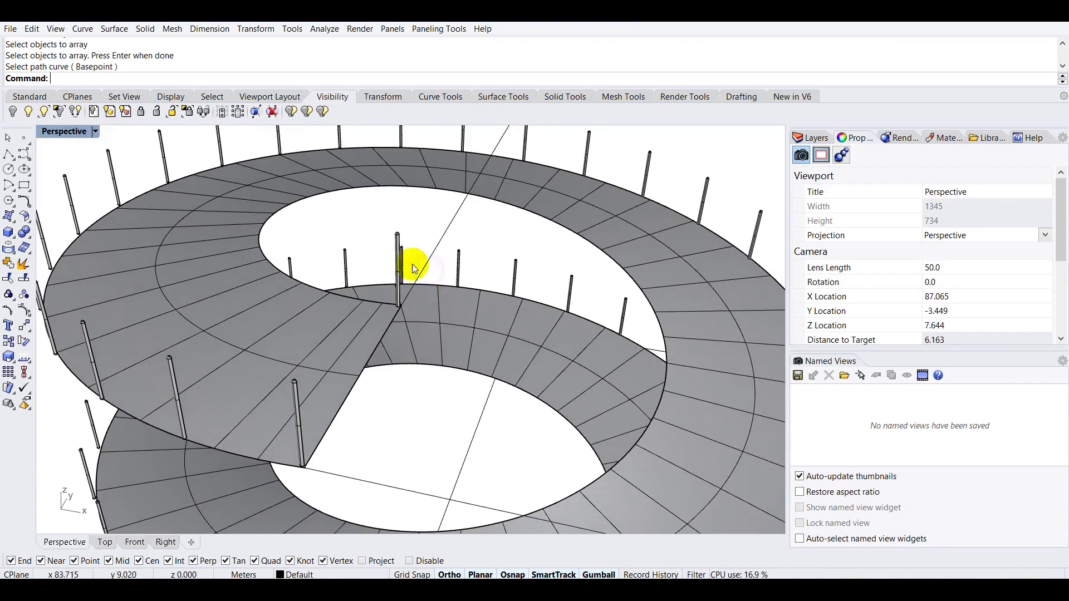
{"action": "left_click", "coordinate": [349, 205]}
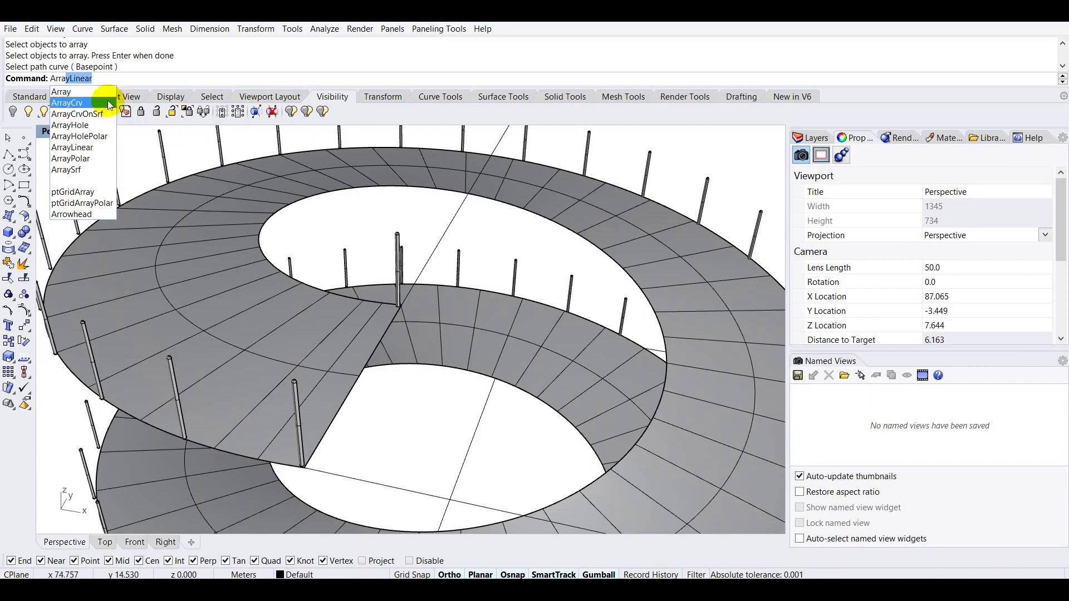
Array the vertical post 50 times along the ring's inner edge curve.
{"action": "left_click", "coordinate": [108, 101]}
{"action": "right_click_drag", "start_coordinate": [353, 231], "coordinate": [415, 246]}
{"action": "left_click", "coordinate": [416, 247]}
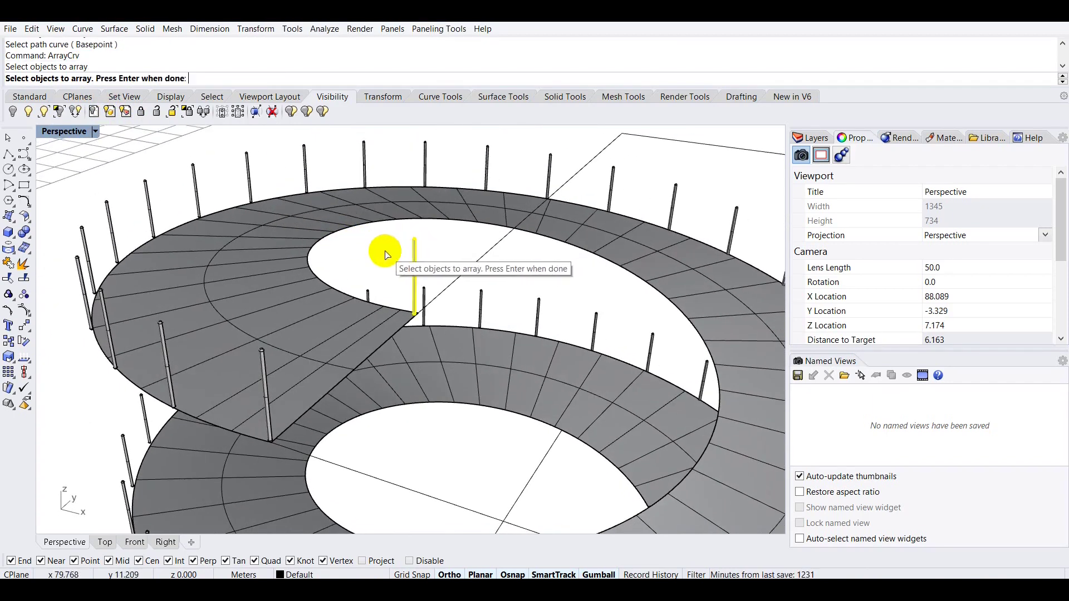
{"action": "right_click", "coordinate": [367, 247]}
{"action": "left_click", "coordinate": [318, 250]}
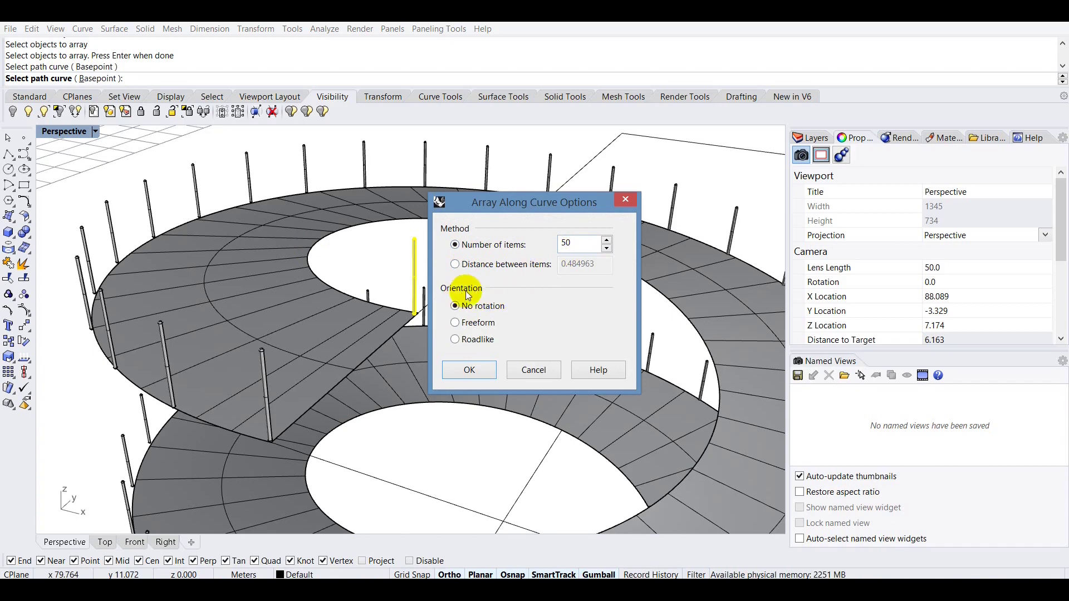
{"action": "left_click", "coordinate": [471, 370]}
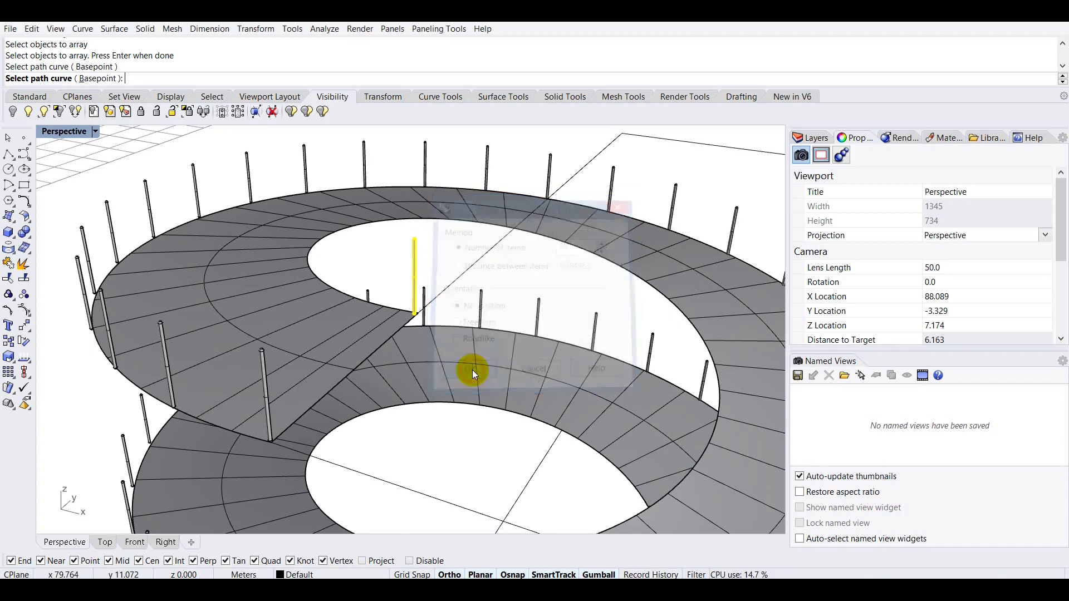
{"action": "right_click_drag", "start_coordinate": [446, 310], "coordinate": [357, 217]}
{"action": "scroll", "coordinate": [357, 217], "scroll_direction": "down", "scroll_amount": 5}
{"action": "right_click_drag", "start_coordinate": [389, 248], "coordinate": [507, 365]}
{"action": "scroll", "coordinate": [283, 297], "scroll_direction": "up", "scroll_amount": 4}
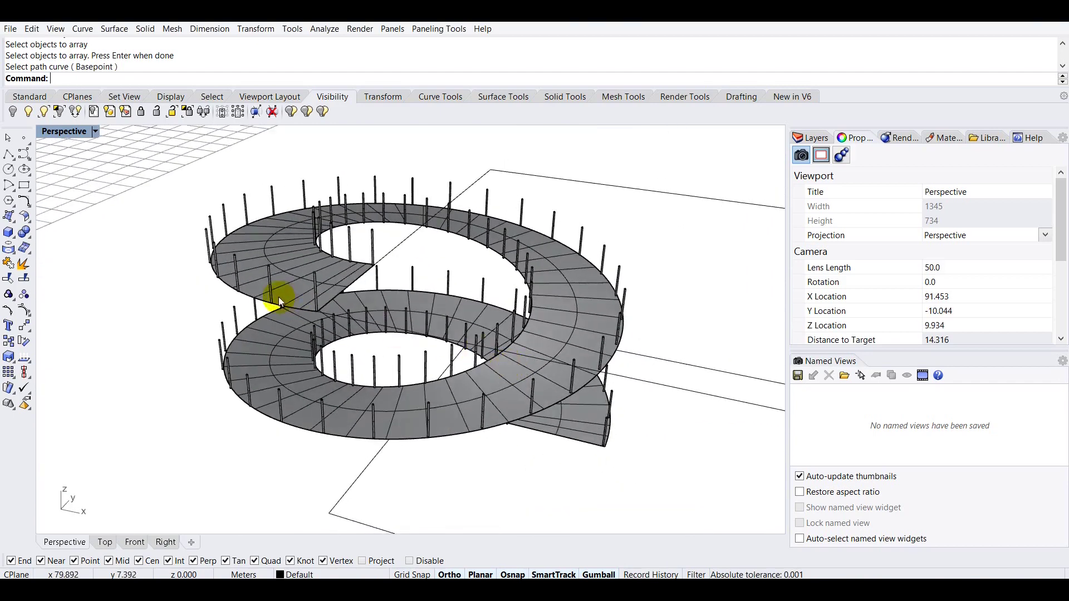
Select the guide curve running along the ramp edge among overlapping objects.
{"action": "left_click", "coordinate": [236, 298]}
{"action": "scroll", "coordinate": [373, 265], "scroll_direction": "up", "scroll_amount": 3}
{"action": "right_click_drag", "start_coordinate": [373, 265], "coordinate": [353, 200]}
{"action": "scroll", "coordinate": [304, 259], "scroll_direction": "up", "scroll_amount": 2}
{"action": "right_click_drag", "start_coordinate": [304, 258], "coordinate": [161, 335]}
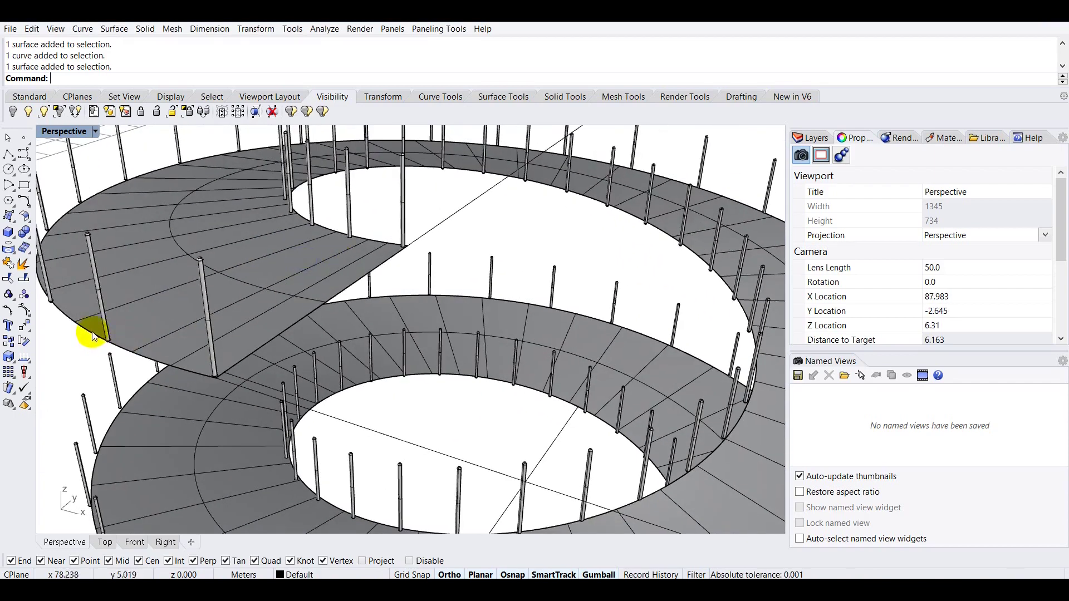
{"action": "left_click", "coordinate": [188, 362]}
{"action": "left_click", "coordinate": [241, 369]}
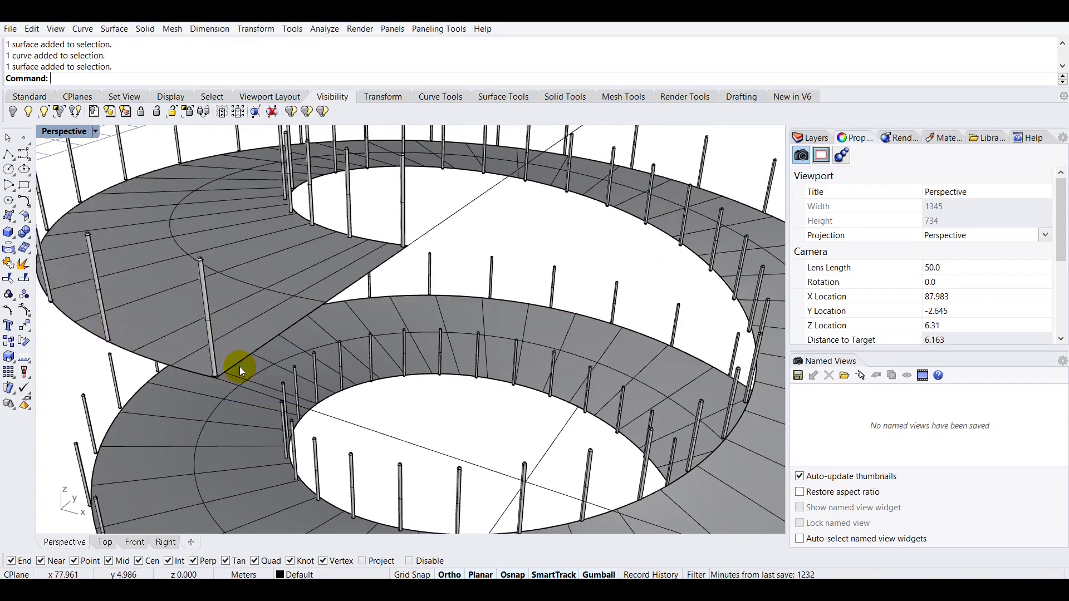
{"action": "right_click_drag", "start_coordinate": [238, 359], "coordinate": [211, 277]}
Delete the old edge curve and duplicate the ramp surface's border with DupBorder.
{"action": "key", "text": "Delete"}
{"action": "left_click", "coordinate": [216, 242]}
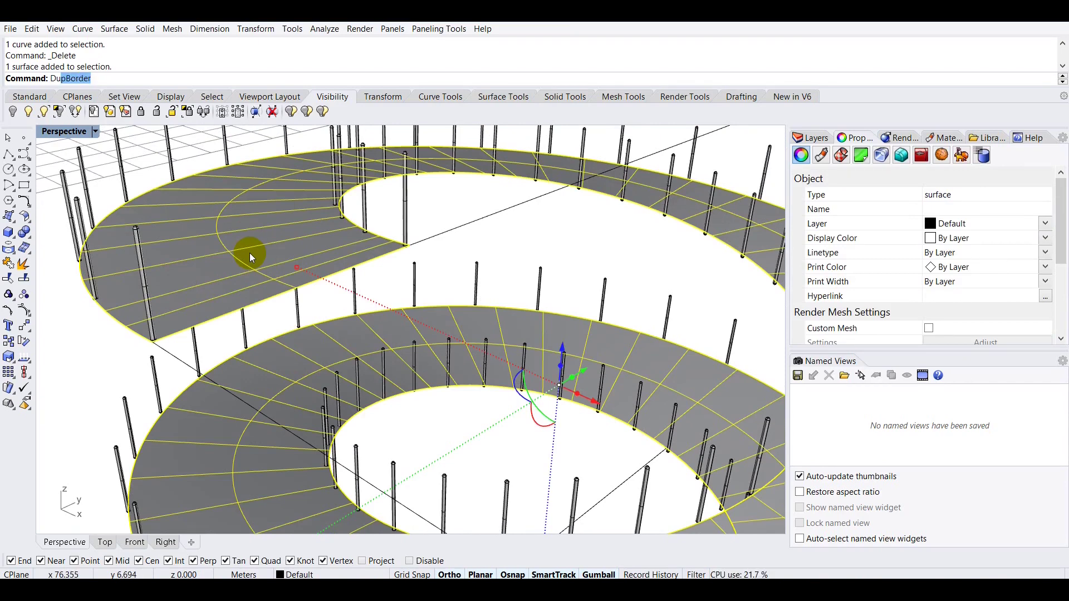
{"action": "type", "text": "Dup"}
{"action": "key", "text": "Return"}
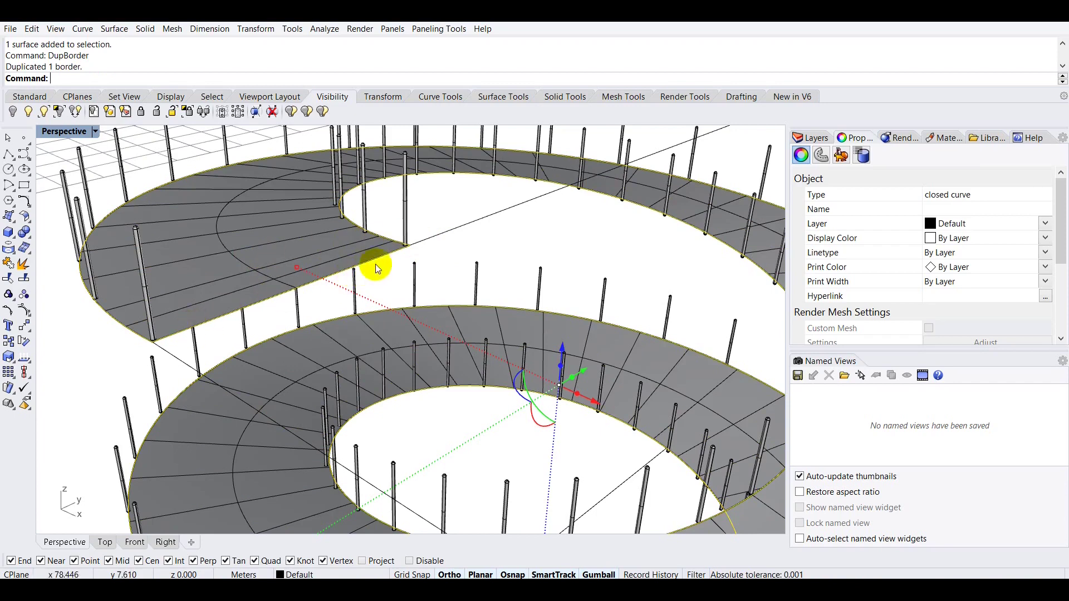
Explode the border into segments and deselect the two short end segments.
{"action": "type", "text": "Explod"}
{"action": "right_click", "coordinate": [323, 230]}
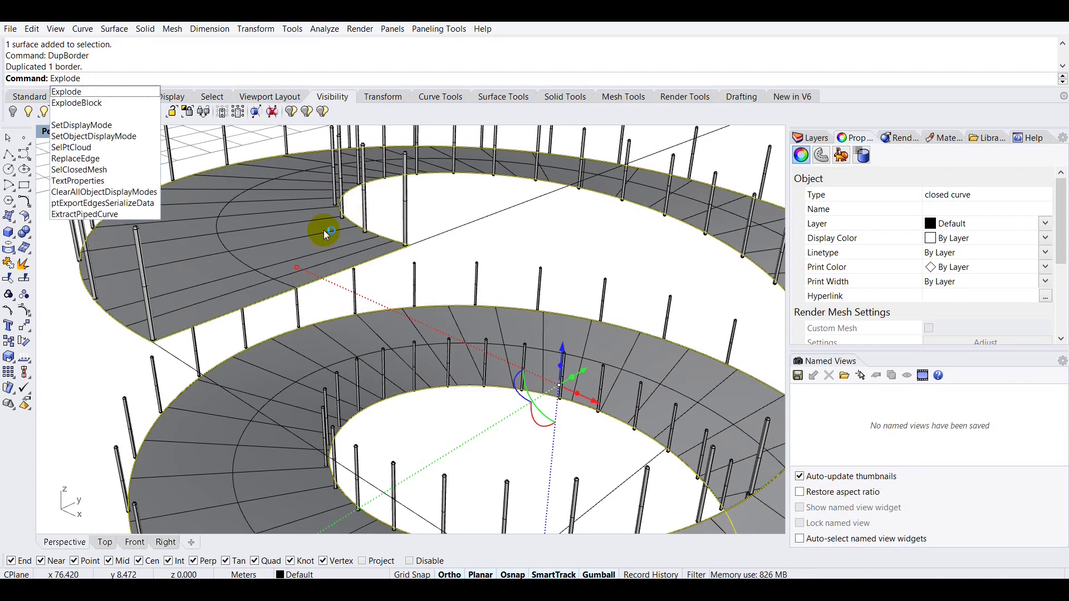
{"action": "left_click", "coordinate": [308, 287], "text": "ctrl"}
{"action": "scroll", "coordinate": [285, 245], "scroll_direction": "down", "scroll_amount": 5}
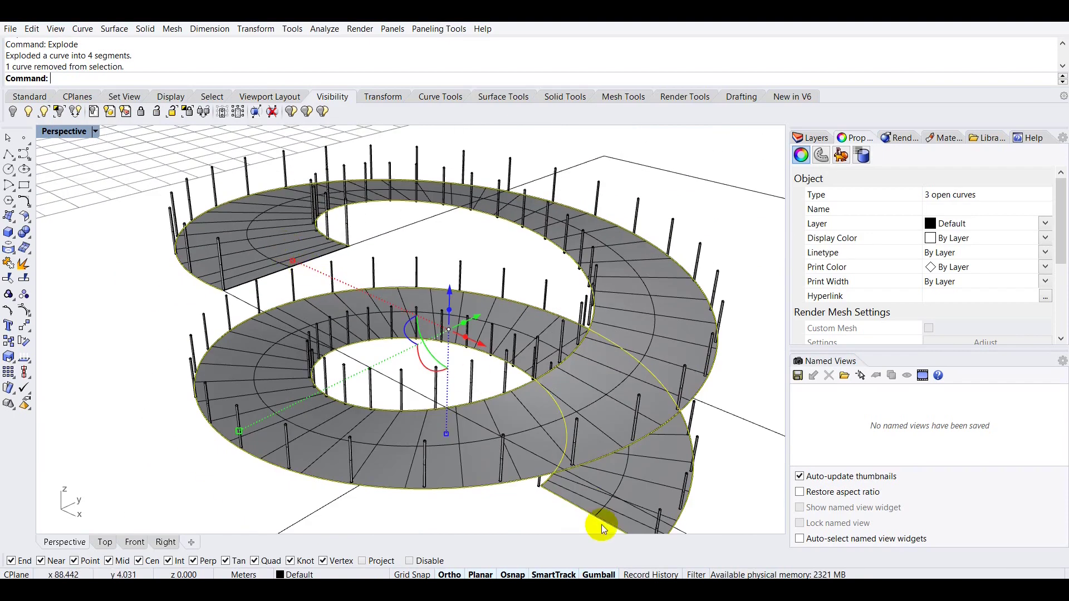
{"action": "left_click", "coordinate": [583, 516], "text": "ctrl"}
{"action": "left_click", "coordinate": [544, 506]}
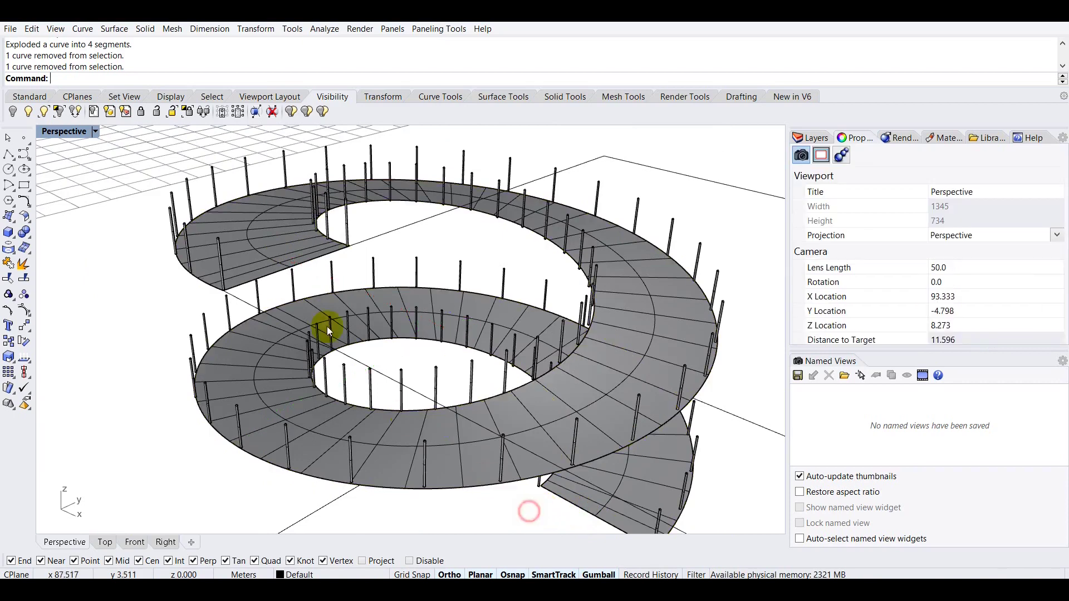
Select the two long ramp edge curves from among the overlapping objects.
{"action": "right_click_drag", "start_coordinate": [406, 418], "coordinate": [259, 211]}
{"action": "scroll", "coordinate": [290, 228], "scroll_direction": "up", "scroll_amount": 5}
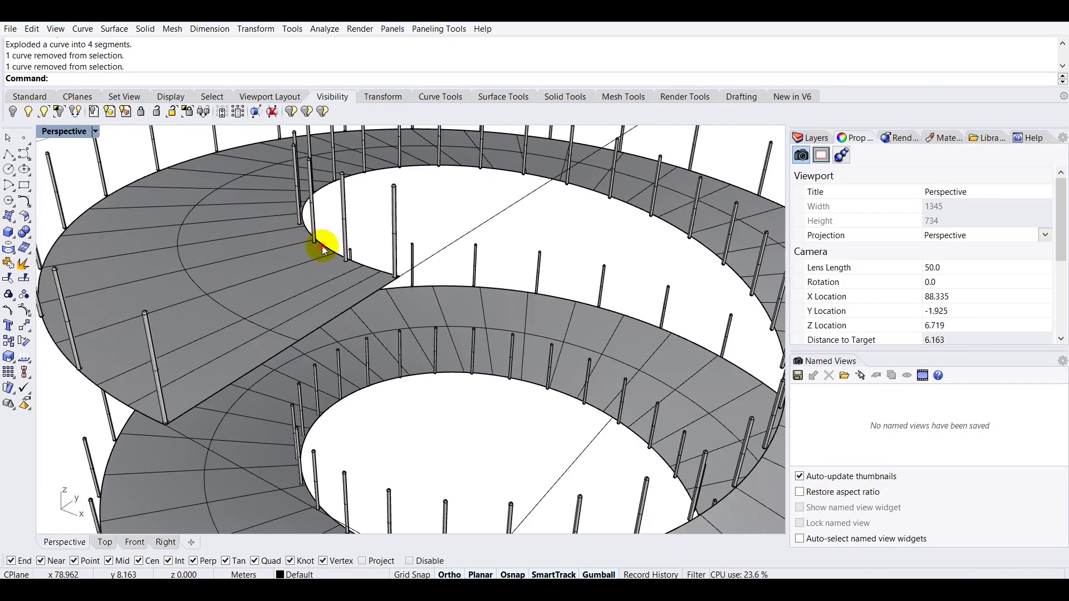
{"action": "left_click", "coordinate": [322, 245]}
{"action": "right_click", "coordinate": [331, 220]}
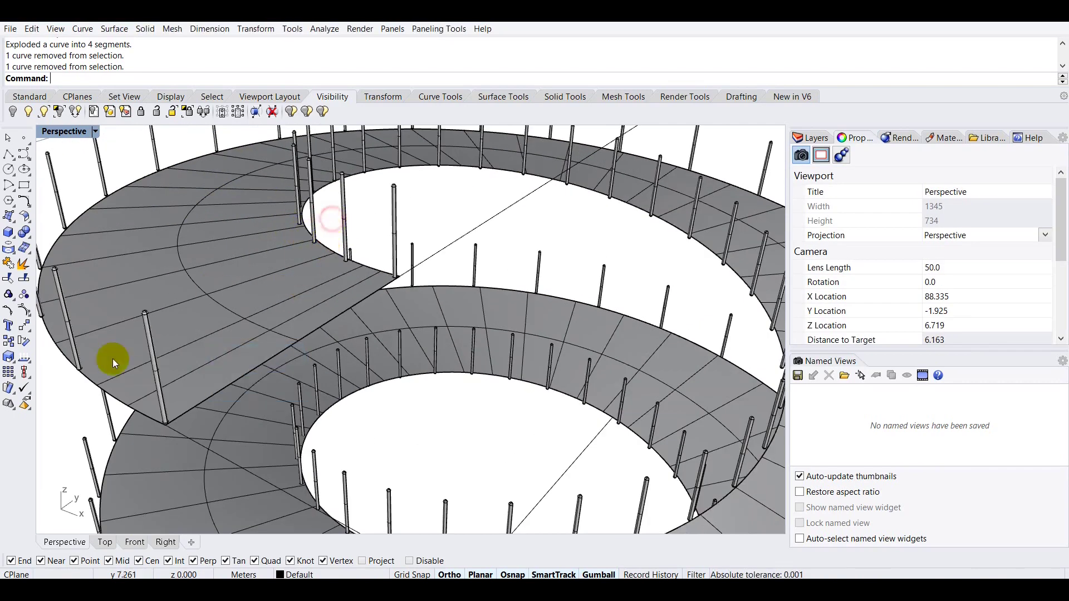
{"action": "left_click", "coordinate": [83, 385]}
{"action": "key", "text": "Escape"}
{"action": "left_click", "coordinate": [93, 384]}
{"action": "left_click", "coordinate": [242, 368]}
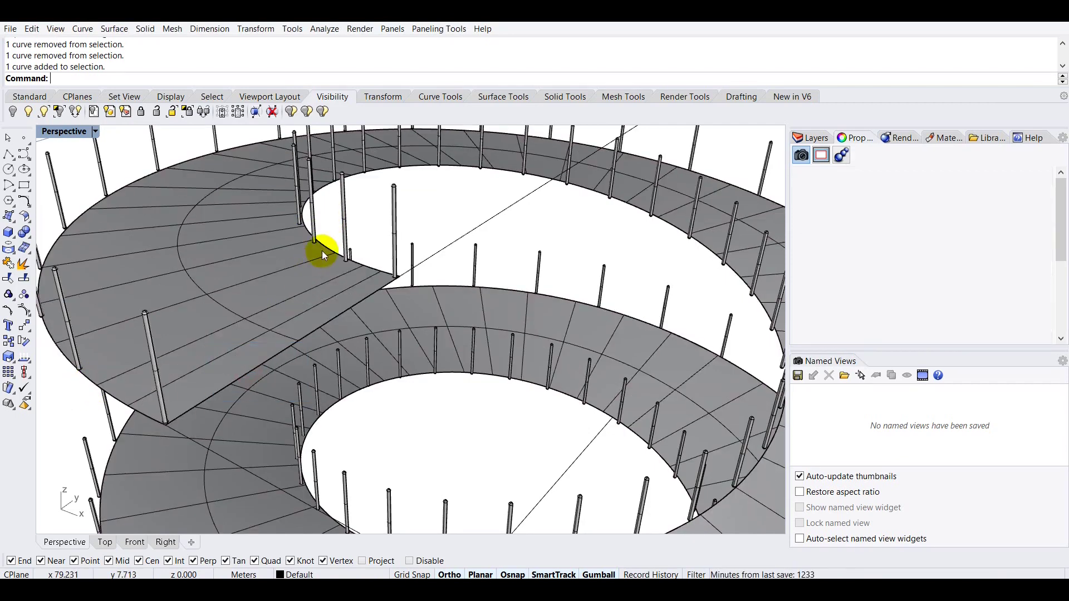
{"action": "left_click", "coordinate": [322, 252]}
{"action": "left_click", "coordinate": [317, 261]}
{"action": "left_click", "coordinate": [238, 371]}
Enter an upward gumball move distance of 4 for the two edge curves.
{"action": "right_click_drag", "start_coordinate": [278, 362], "coordinate": [417, 353]}
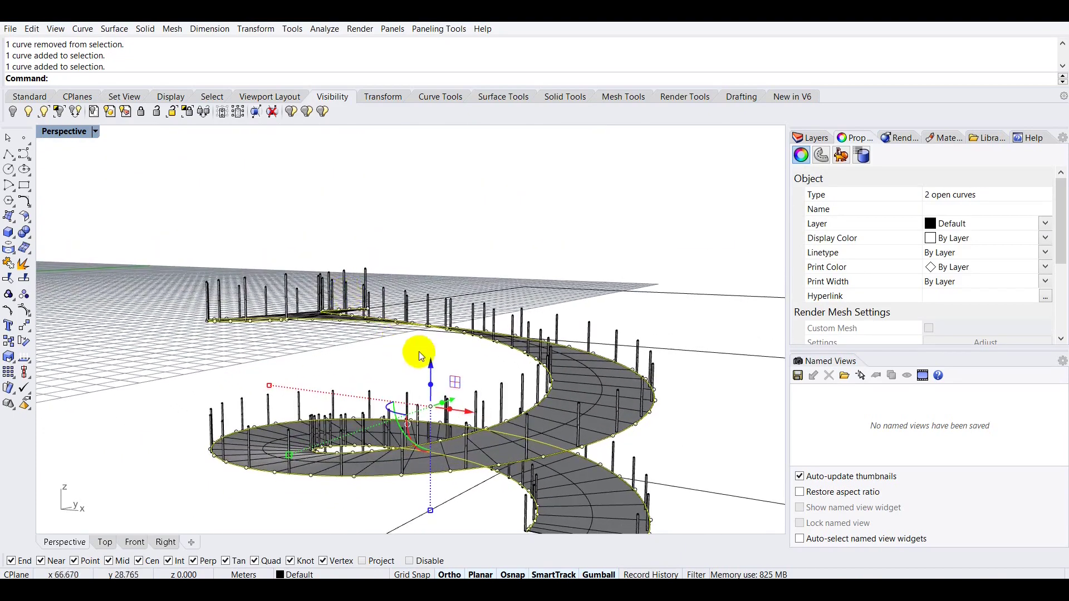
{"action": "left_click", "coordinate": [432, 364]}
{"action": "type", "text": "4"}
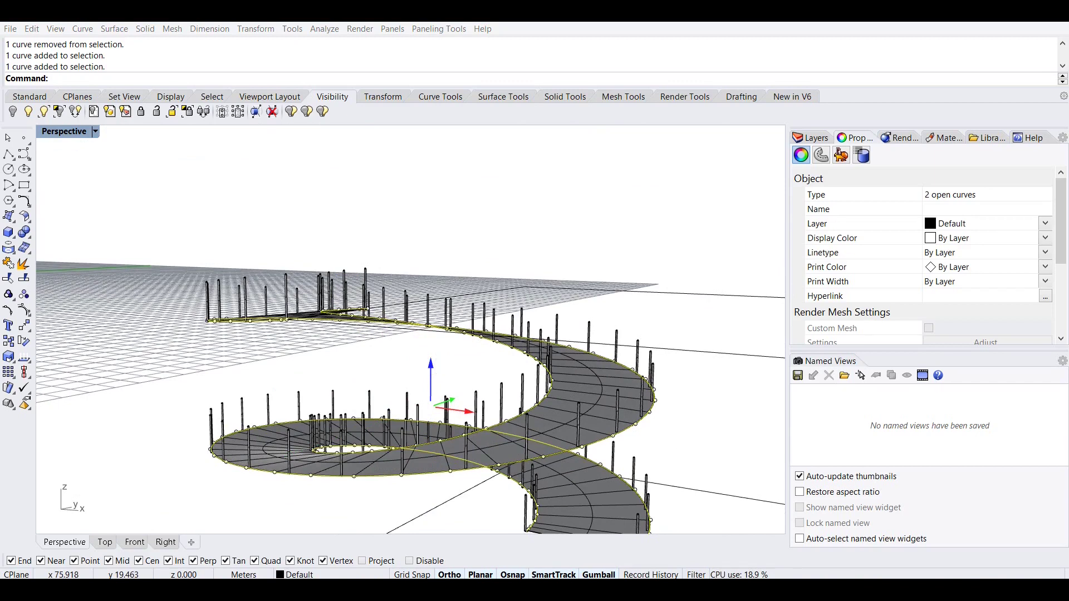
Raise the two long edge curves by 4 to railing height.
{"action": "key", "text": "Return"}
{"action": "left_click", "coordinate": [421, 244]}
{"action": "right_click_drag", "start_coordinate": [343, 302], "coordinate": [364, 304]}
{"action": "scroll", "coordinate": [279, 294], "scroll_direction": "up", "scroll_amount": 3}
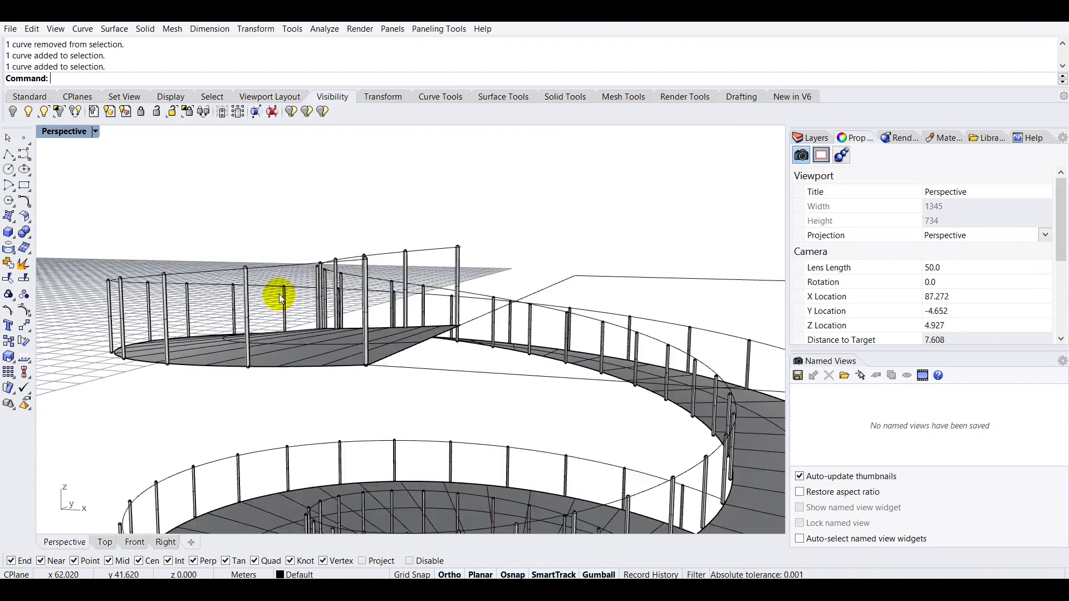
{"action": "scroll", "coordinate": [279, 294], "scroll_direction": "up", "scroll_amount": 2}
Pipe both raised rail curves with a 0.015 radius to form the handrails.
{"action": "left_click", "coordinate": [188, 263]}
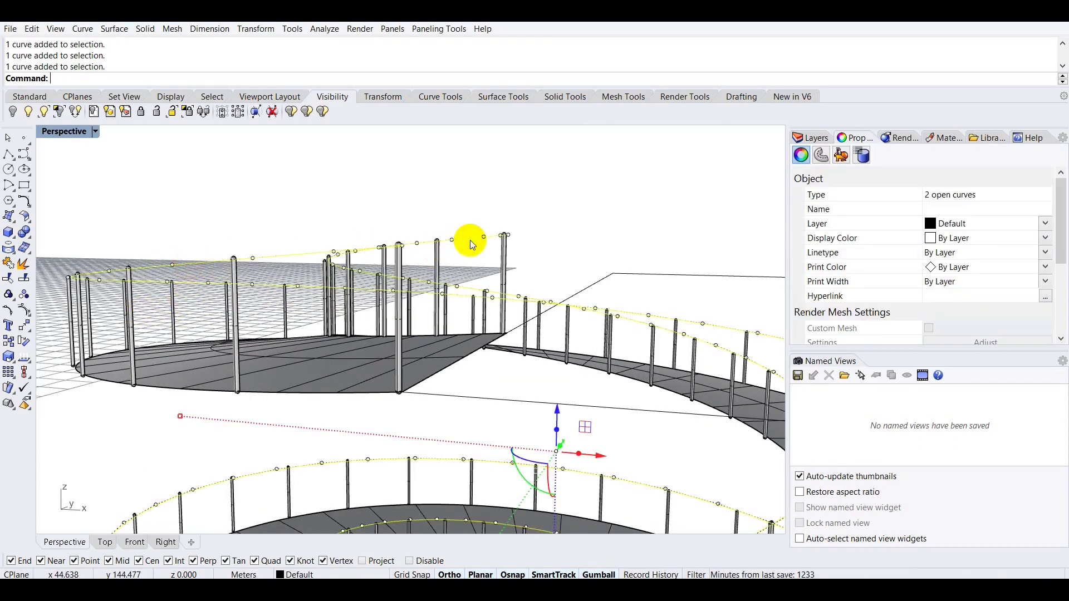
{"action": "key", "text": "Return"}
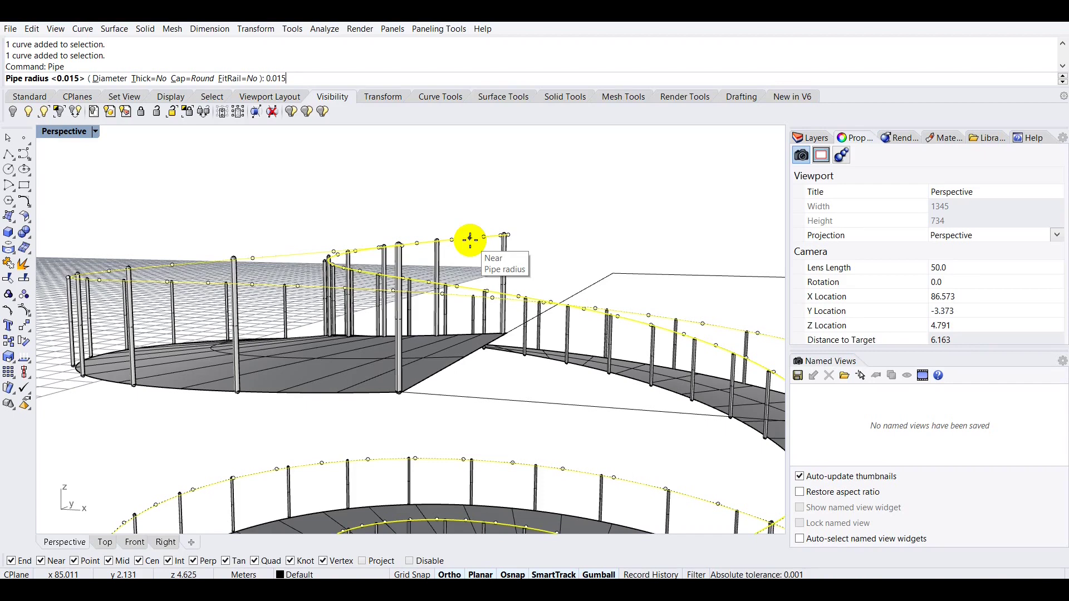
{"action": "key", "text": "Return"}
{"action": "left_click", "coordinate": [466, 201]}
{"action": "right_click_drag", "start_coordinate": [479, 256], "coordinate": [344, 305]}
{"action": "scroll", "coordinate": [358, 310], "scroll_direction": "down", "scroll_amount": 5}
{"action": "scroll", "coordinate": [396, 310], "scroll_direction": "up", "scroll_amount": 2}
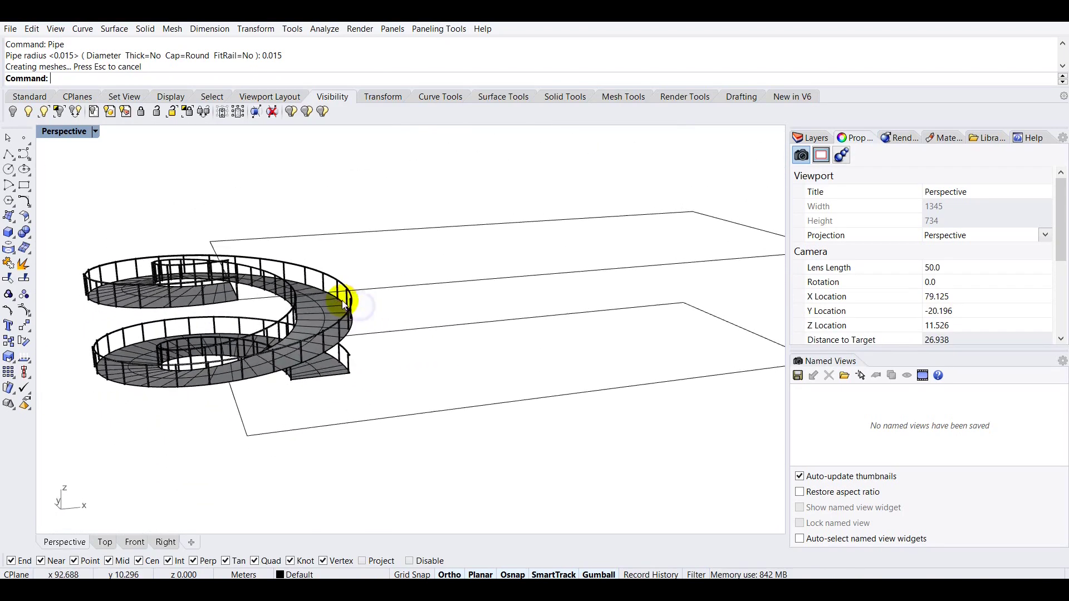
Fill the rectangular outline with a flat planar surface using PlanarSrf.
{"action": "left_click", "coordinate": [390, 287]}
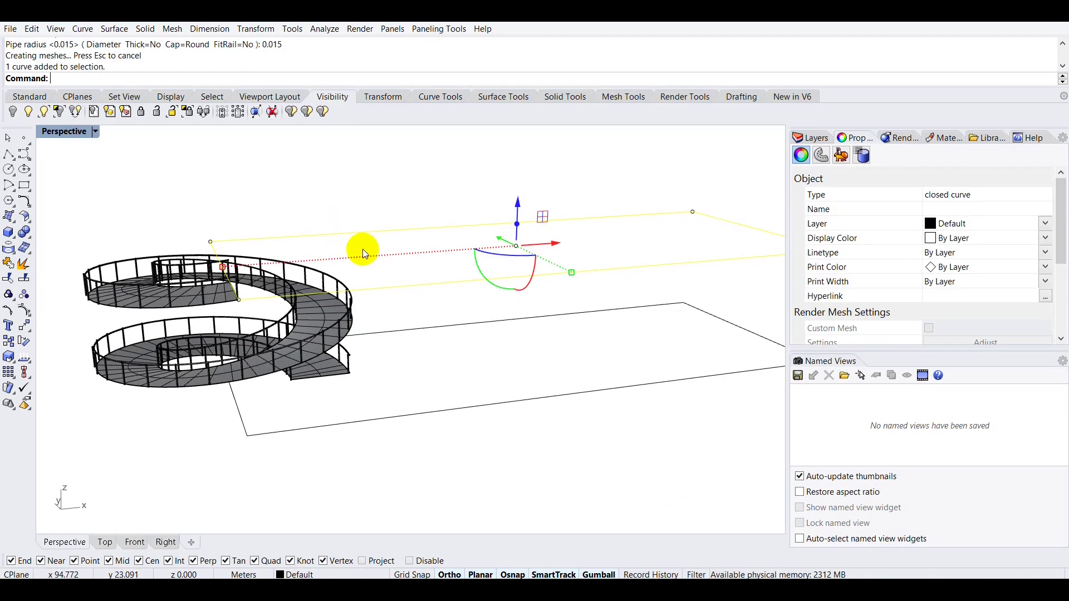
{"action": "type", "text": "Planar"}
{"action": "key", "text": "Return"}
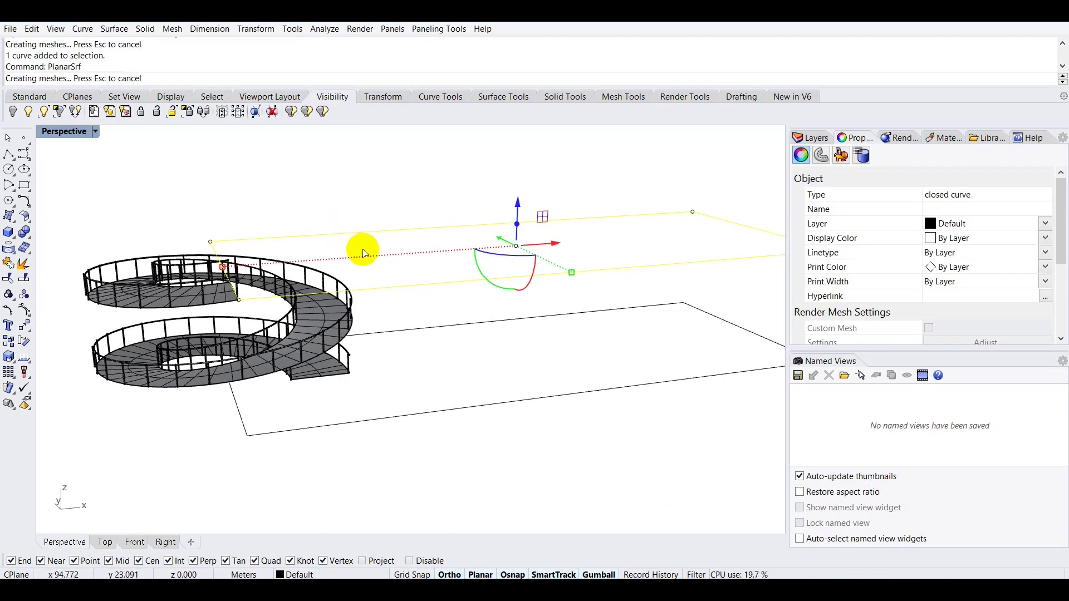
{"action": "right_click_drag", "start_coordinate": [257, 268], "coordinate": [228, 292]}
{"action": "scroll", "coordinate": [310, 360], "scroll_direction": "up", "scroll_amount": 3}
{"action": "scroll", "coordinate": [294, 282], "scroll_direction": "up", "scroll_amount": 3}
{"action": "right_click_drag", "start_coordinate": [293, 282], "coordinate": [319, 348]}
Draw a straight two-point line starting at the slab's edge.
{"action": "left_click", "coordinate": [9, 154]}
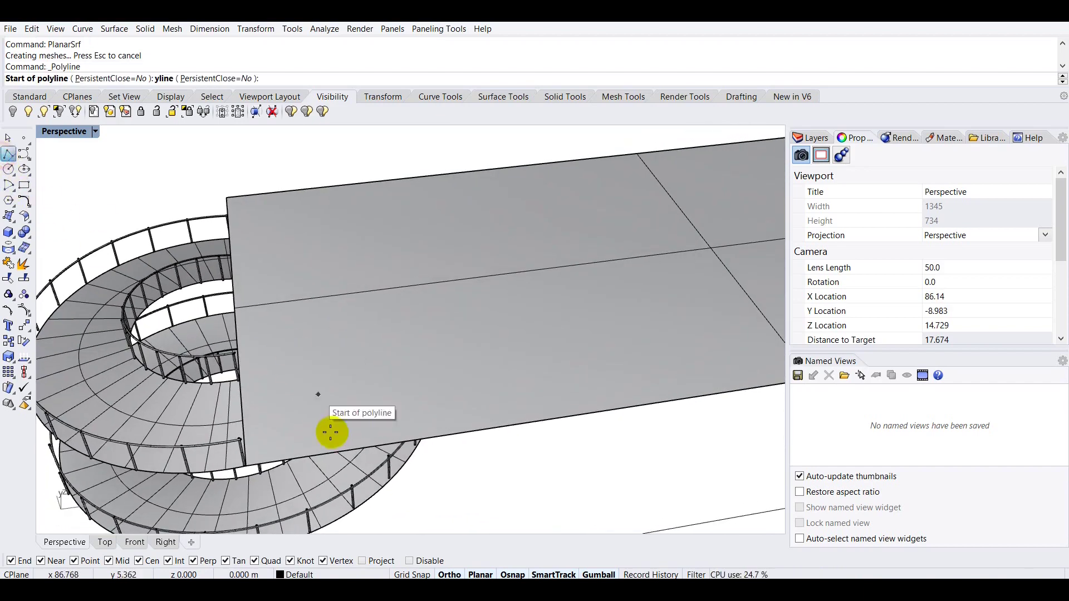
{"action": "scroll", "coordinate": [245, 367], "scroll_direction": "up", "scroll_amount": 5}
{"action": "scroll", "coordinate": [239, 364], "scroll_direction": "up", "scroll_amount": 3}
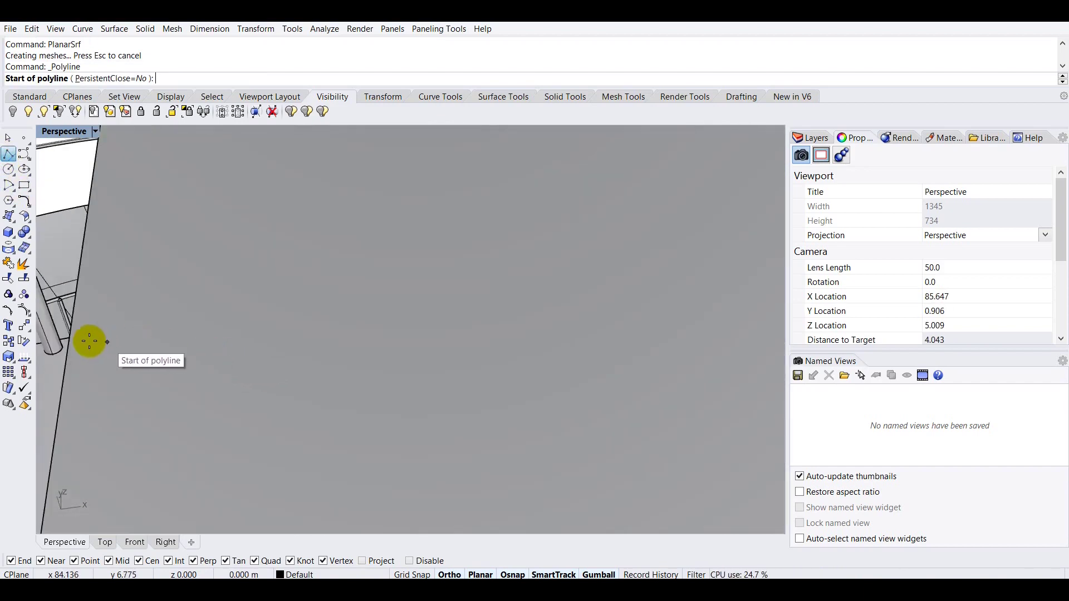
{"action": "scroll", "coordinate": [70, 339], "scroll_direction": "down", "scroll_amount": 10}
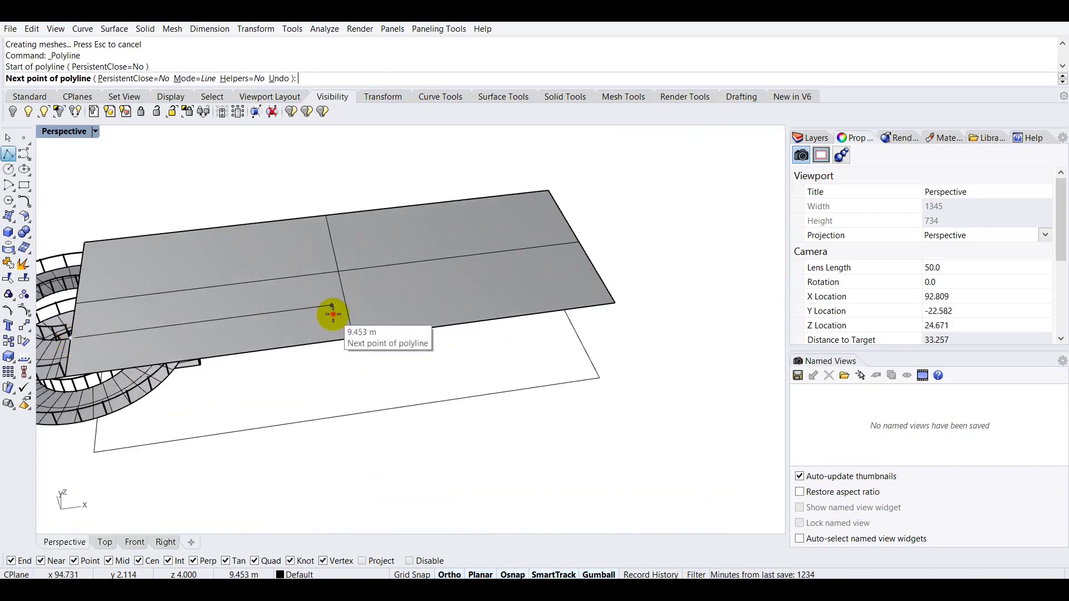
{"action": "left_click", "coordinate": [333, 314]}
{"action": "key", "text": "Return"}
Select the curve lying under the slab rather than the slab surface.
{"action": "right_click_drag", "start_coordinate": [176, 296], "coordinate": [196, 406]}
{"action": "scroll", "coordinate": [218, 429], "scroll_direction": "up", "scroll_amount": 6}
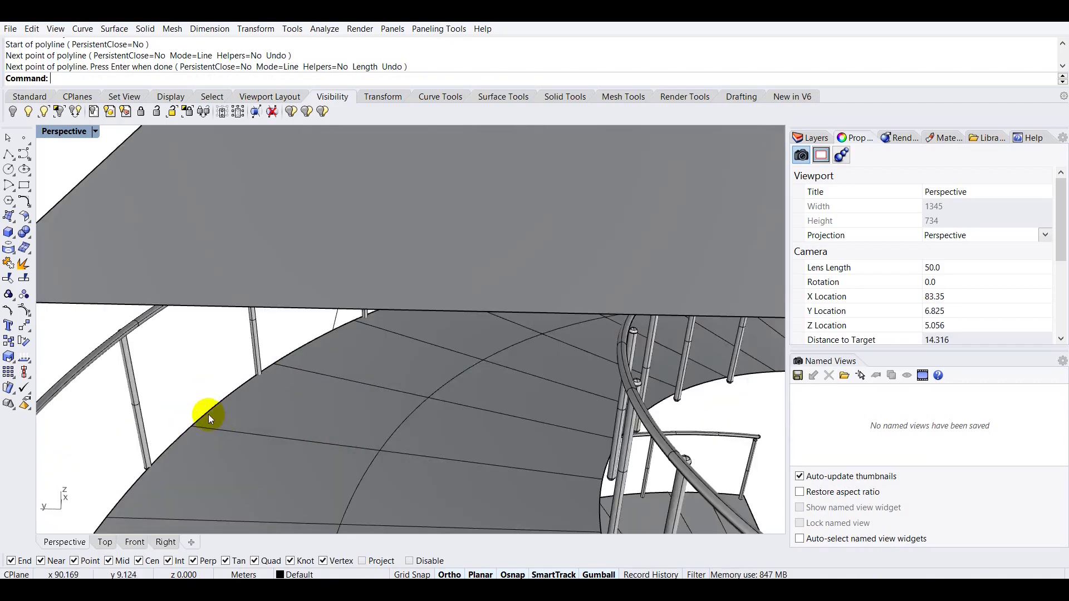
{"action": "left_click", "coordinate": [205, 414]}
{"action": "left_click", "coordinate": [212, 408]}
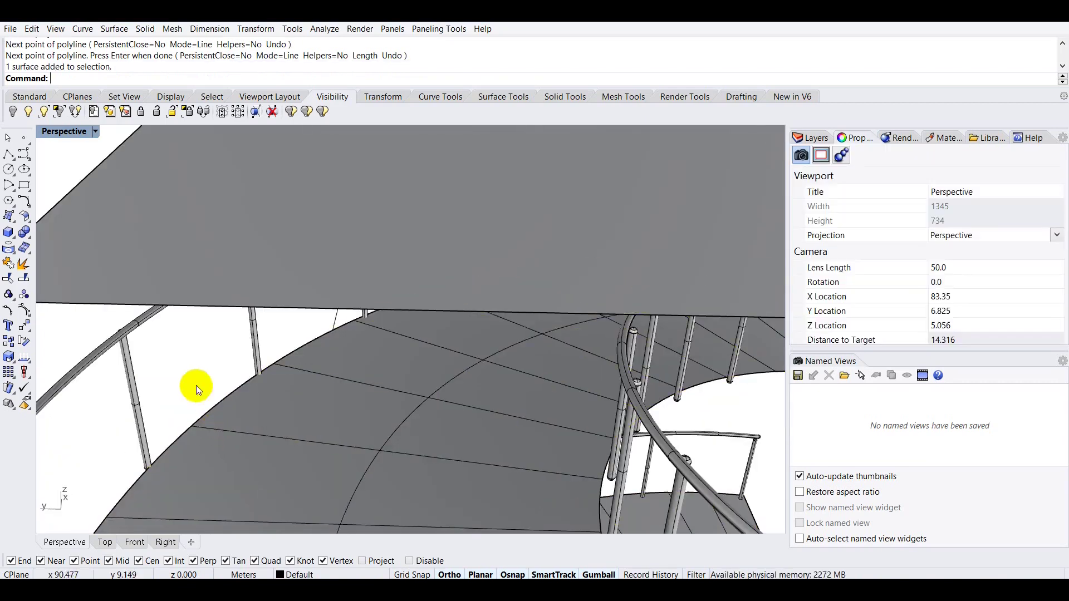
{"action": "left_click", "coordinate": [141, 319]}
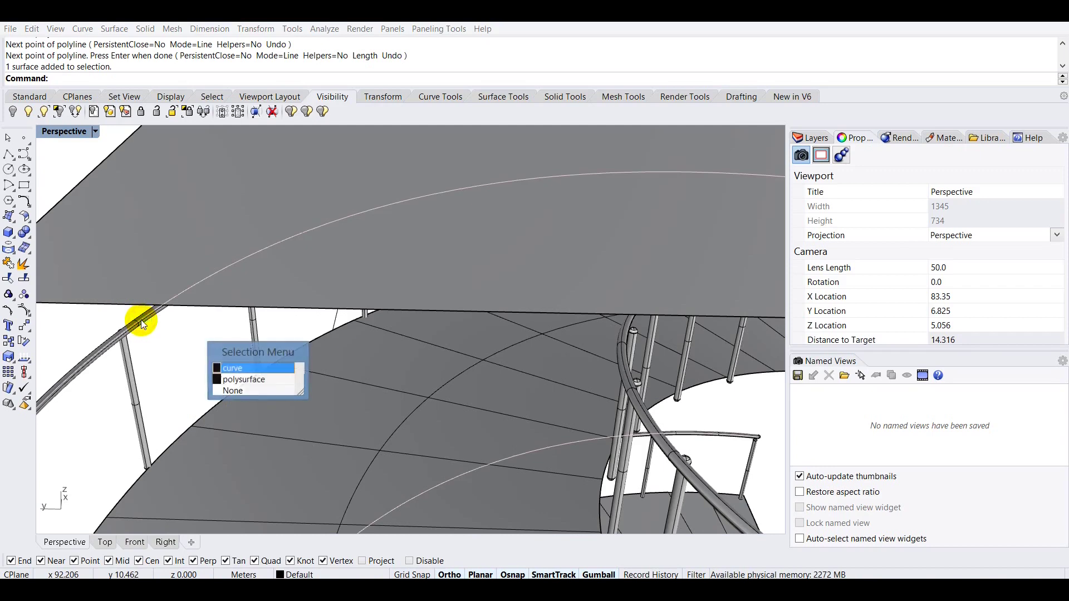
{"action": "left_click", "coordinate": [233, 370]}
{"action": "scroll", "coordinate": [233, 370], "scroll_direction": "down", "scroll_amount": 10}
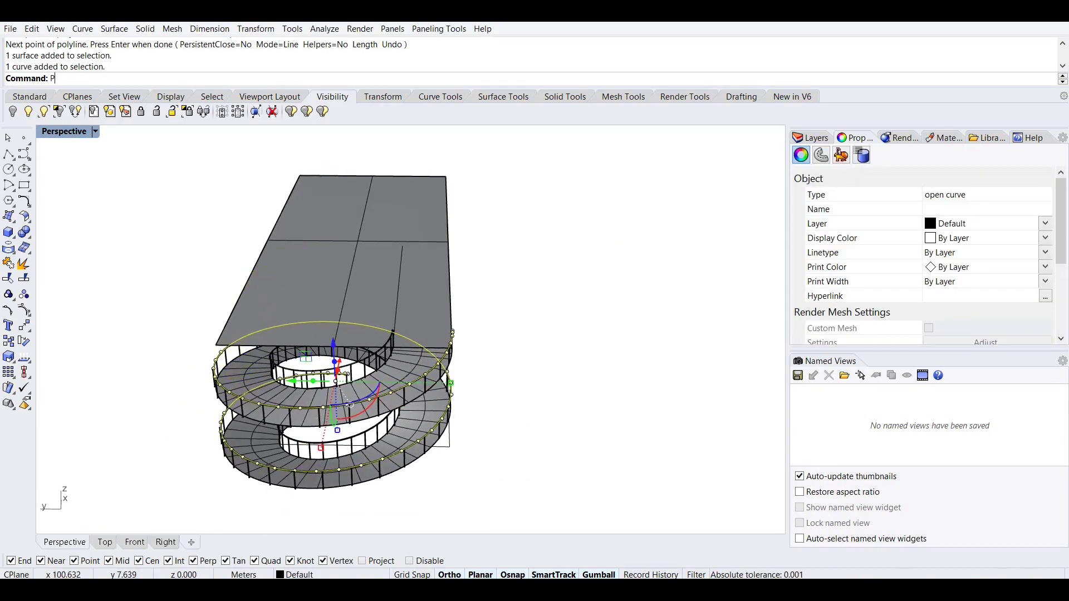
Project the selected curve onto the slab surface.
{"action": "type", "text": "jetc"}
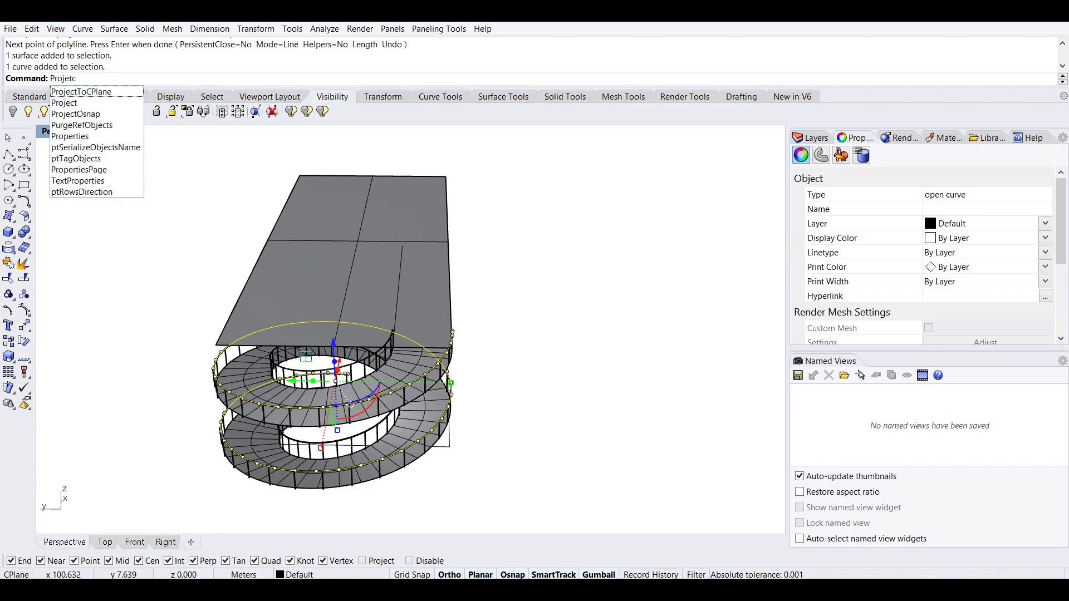
{"action": "key", "text": "Return"}
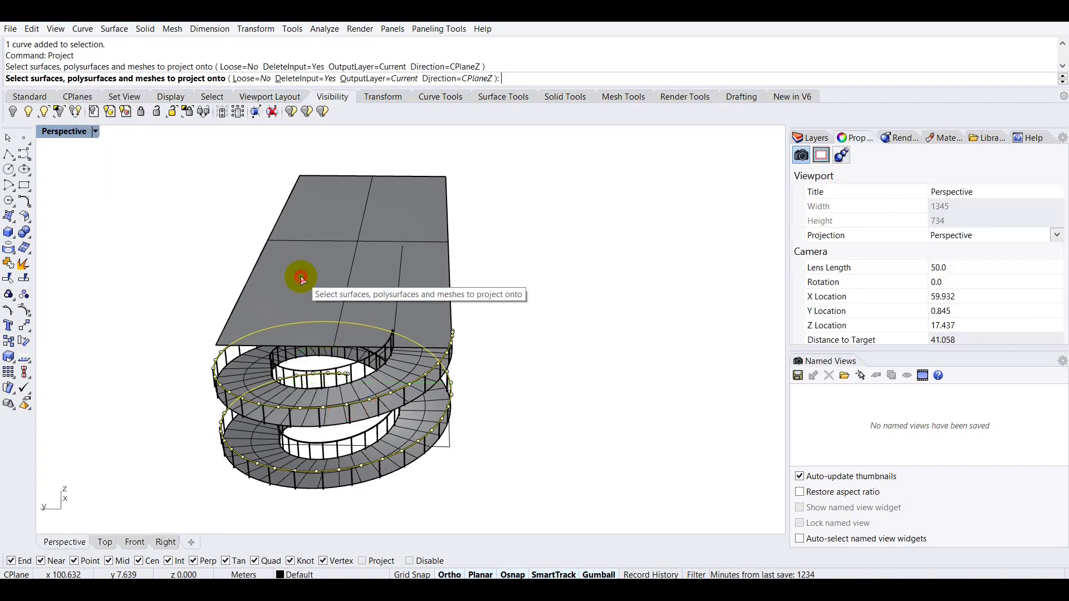
{"action": "left_click", "coordinate": [300, 276]}
{"action": "key", "text": "Return"}
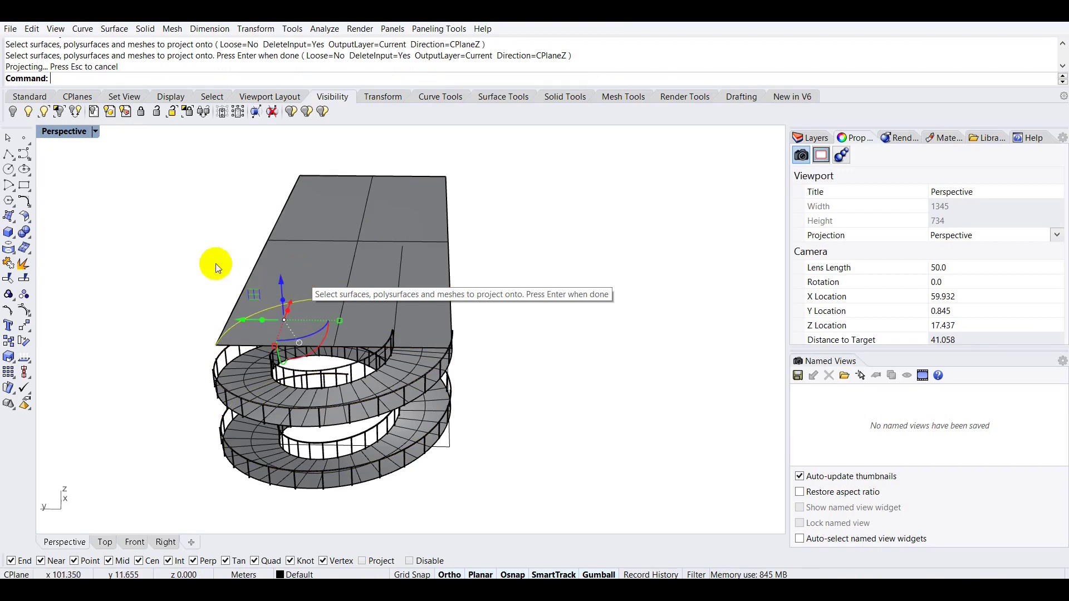
{"action": "scroll", "coordinate": [273, 309], "scroll_direction": "up", "scroll_amount": 2}
{"action": "scroll", "coordinate": [288, 321], "scroll_direction": "up", "scroll_amount": 2}
{"action": "right_click_drag", "start_coordinate": [296, 317], "coordinate": [480, 275]}
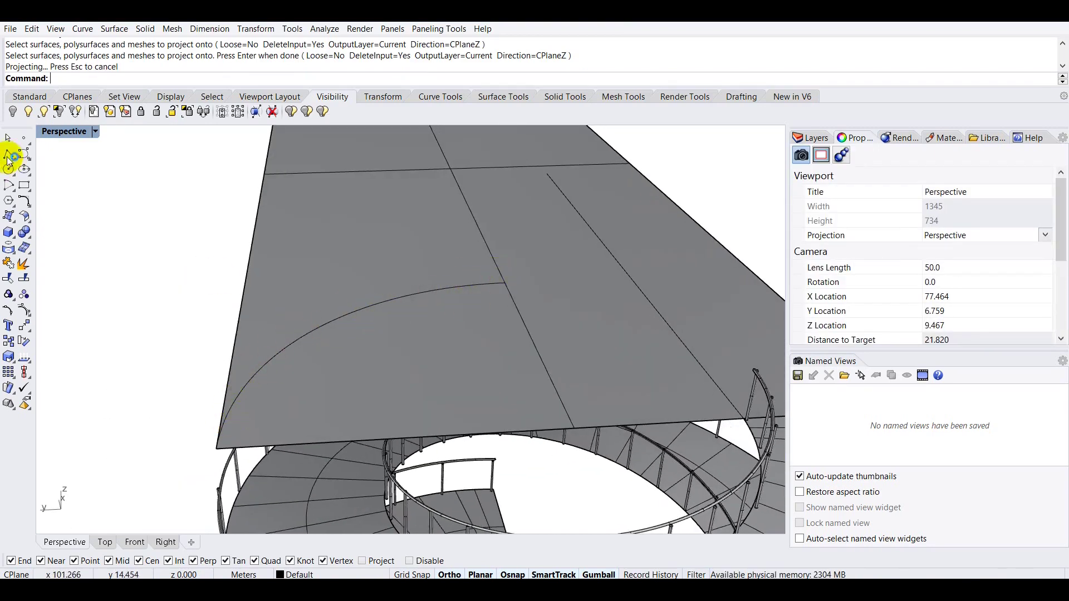
Draw two lines on the slab outlining the narrow connecting strip.
{"action": "left_click", "coordinate": [9, 153]}
{"action": "left_click", "coordinate": [505, 283]}
{"action": "left_click", "coordinate": [239, 299]}
{"action": "key", "text": "Return"}
{"action": "right_click_drag", "start_coordinate": [353, 295], "coordinate": [99, 275]}
{"action": "scroll", "coordinate": [300, 289], "scroll_direction": "down", "scroll_amount": 2}
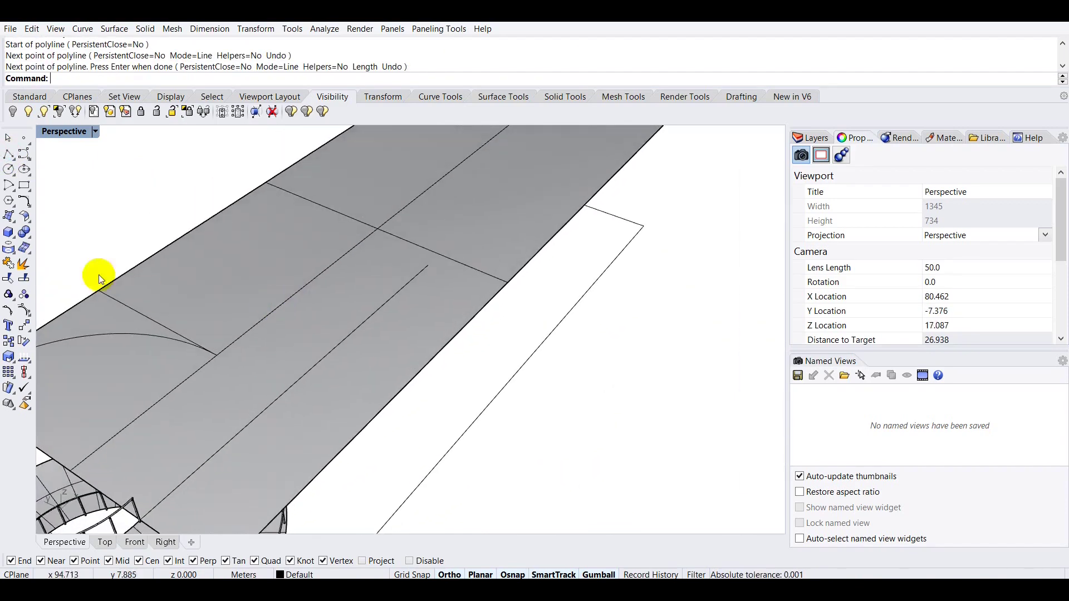
{"action": "left_click", "coordinate": [8, 160]}
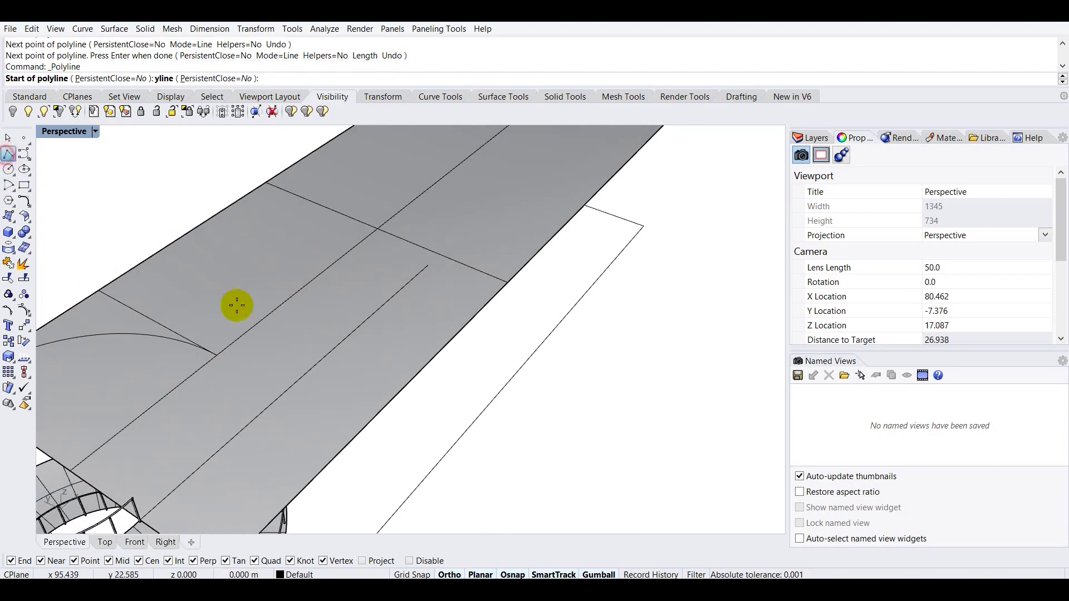
{"action": "left_click", "coordinate": [316, 363]}
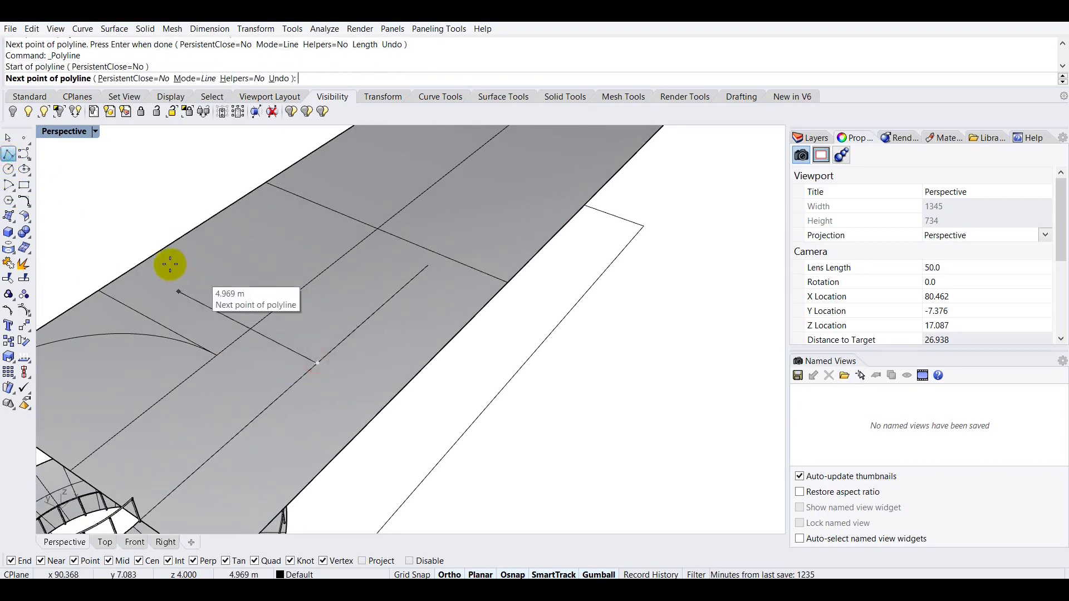
{"action": "left_click", "coordinate": [140, 264]}
{"action": "key", "text": "Return"}
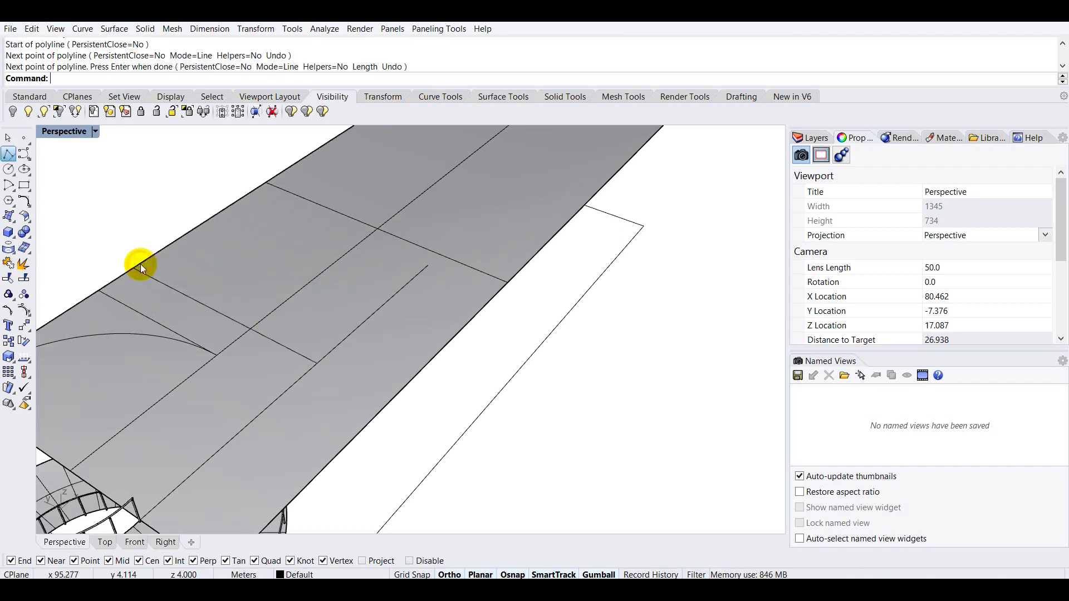
{"action": "scroll", "coordinate": [170, 321], "scroll_direction": "down", "scroll_amount": 4}
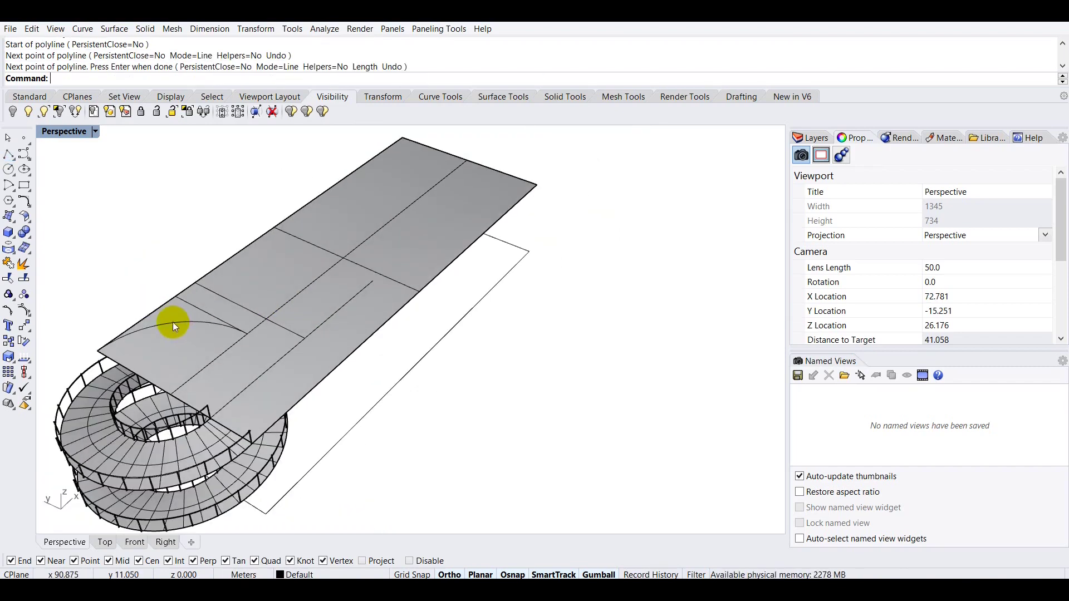
Delete the two projected arcs from the slab.
{"action": "left_click", "coordinate": [173, 323]}
{"action": "key", "text": "Delete"}
{"action": "left_click", "coordinate": [193, 304]}
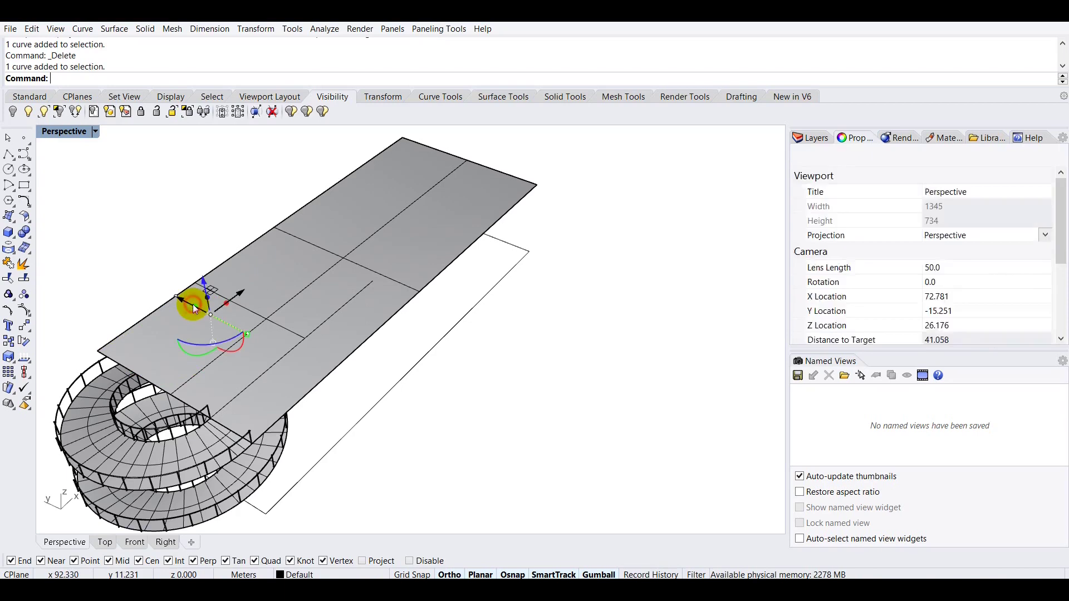
{"action": "key", "text": "Delete"}
{"action": "left_click", "coordinate": [335, 311]}
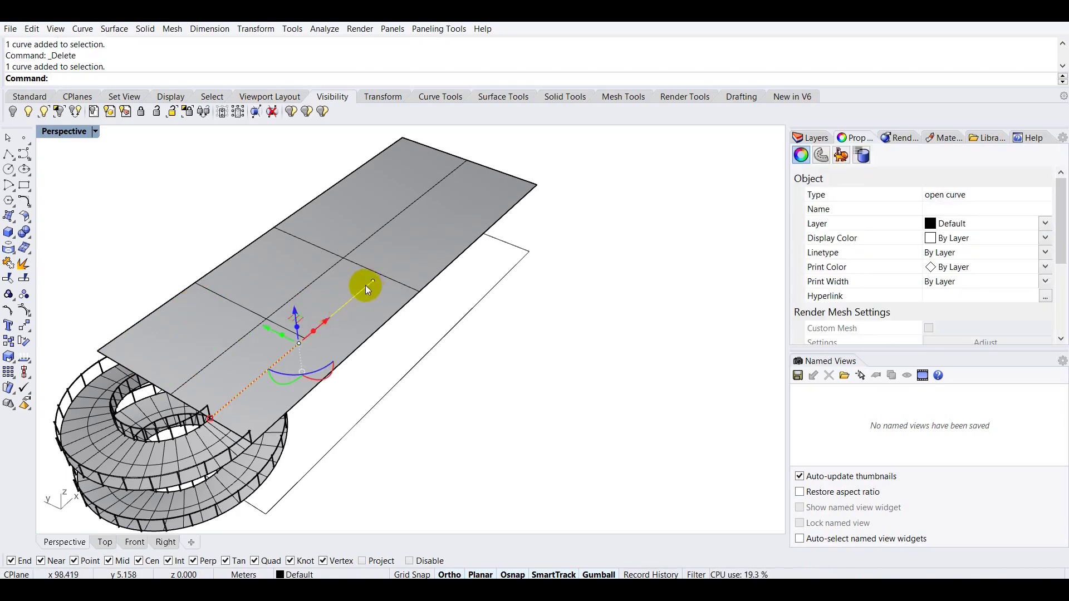
{"action": "key", "text": "Escape"}
Trim the excess line length, using the cross line as cutting edge.
{"action": "type", "text": "T"}
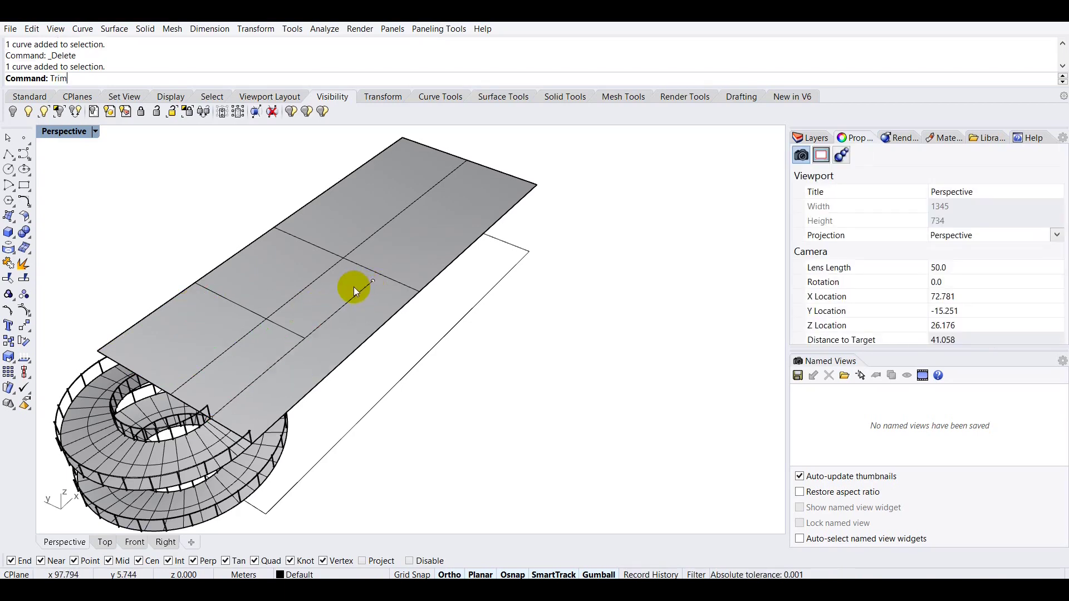
{"action": "type", "text": "rim"}
{"action": "key", "text": "Return"}
{"action": "scroll", "coordinate": [292, 333], "scroll_direction": "up", "scroll_amount": 3}
{"action": "left_click", "coordinate": [287, 334]}
{"action": "left_click", "coordinate": [245, 364]}
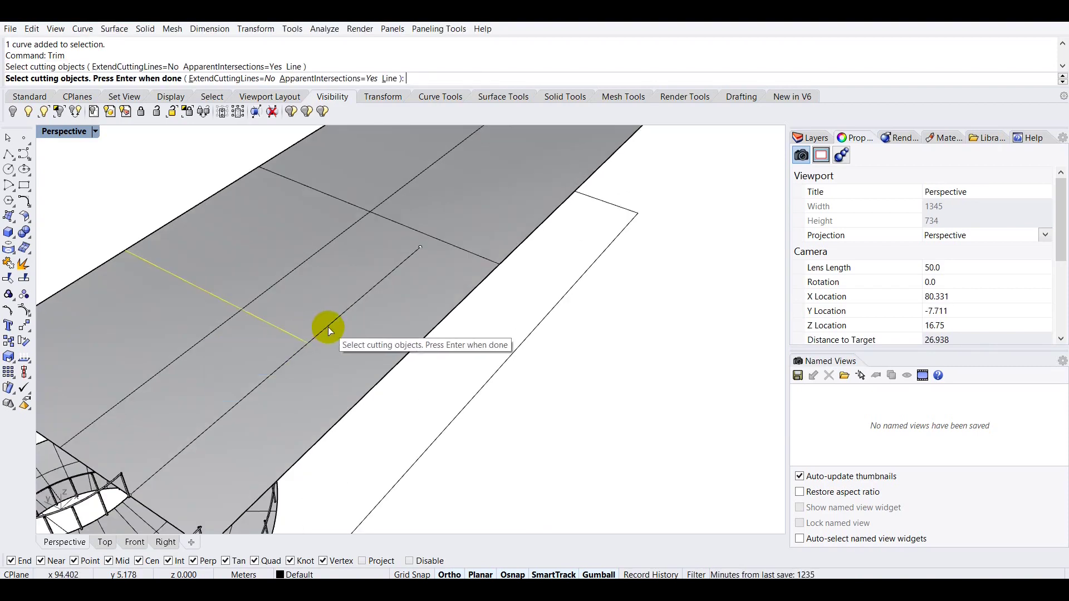
{"action": "key", "text": "Return"}
{"action": "left_click", "coordinate": [329, 330]}
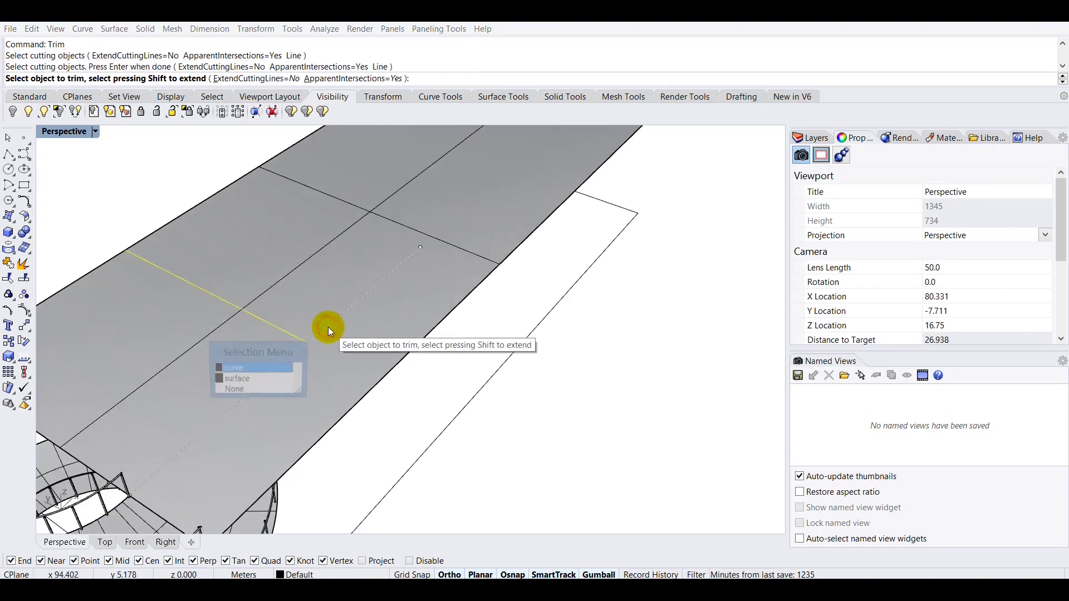
{"action": "left_click", "coordinate": [276, 366]}
{"action": "key", "text": "Return"}
{"action": "right_click_drag", "start_coordinate": [275, 364], "coordinate": [235, 325]}
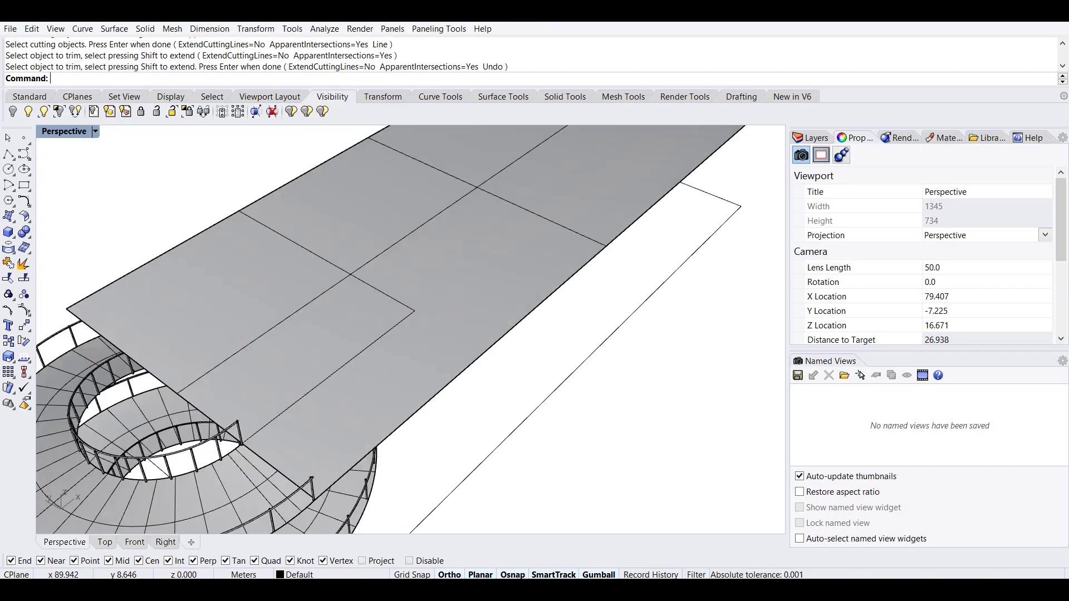
Split the slab into two pieces with the crossing line and outline line.
{"action": "type", "text": "Spl"}
{"action": "key", "text": "Return"}
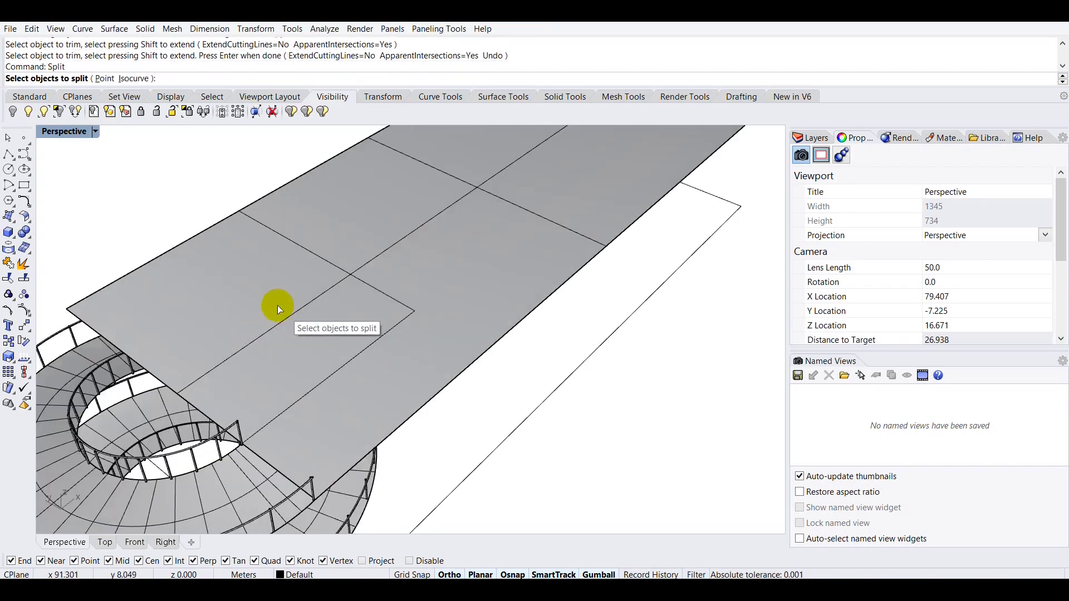
{"action": "left_click", "coordinate": [258, 292]}
{"action": "key", "text": "Return"}
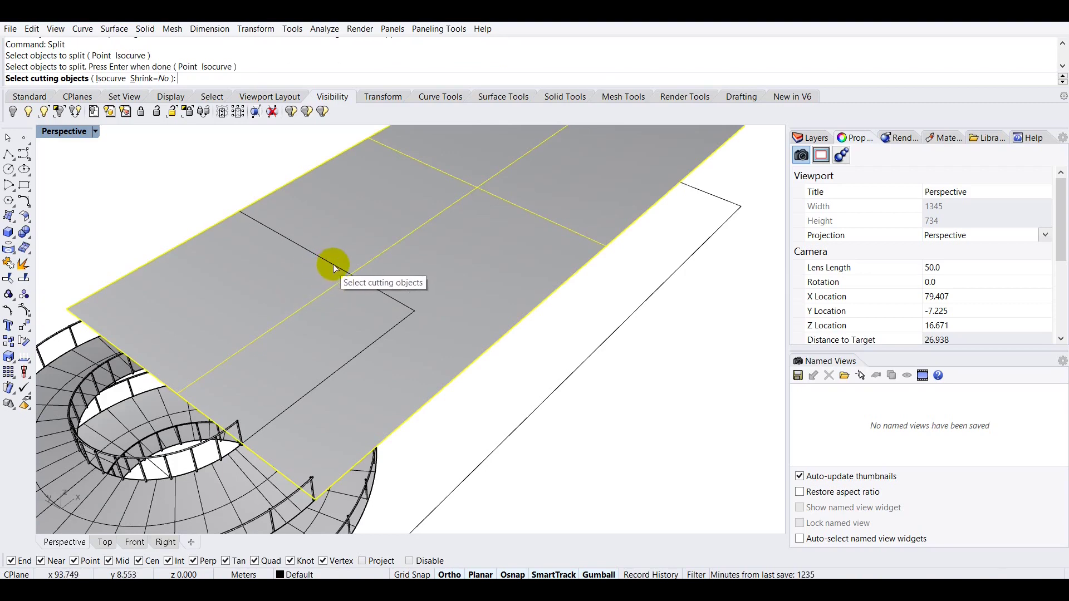
{"action": "left_click", "coordinate": [333, 263]}
{"action": "left_click", "coordinate": [352, 358]}
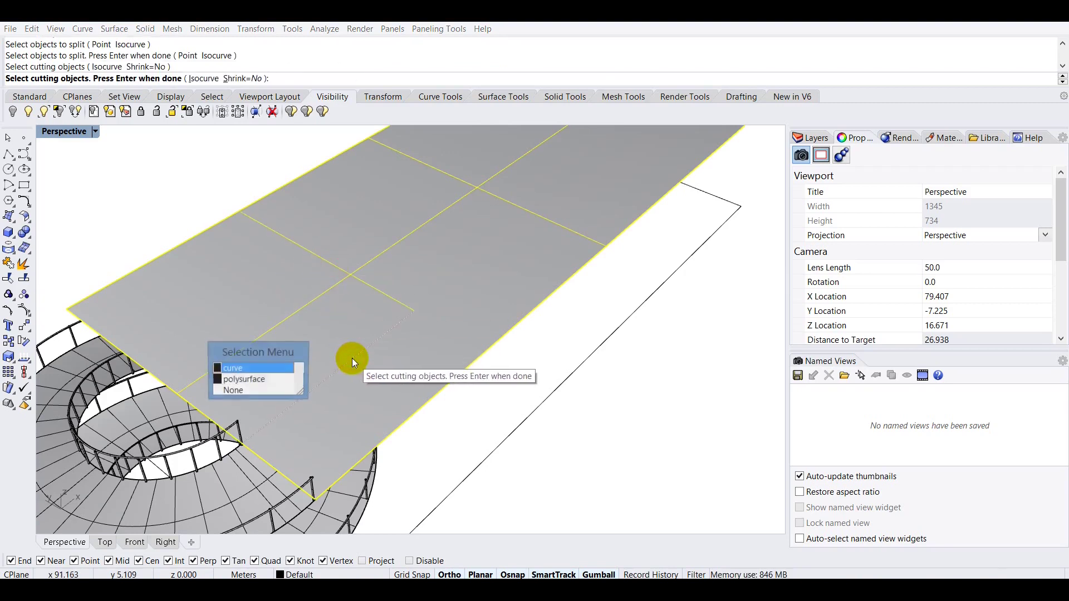
{"action": "key", "text": "Return"}
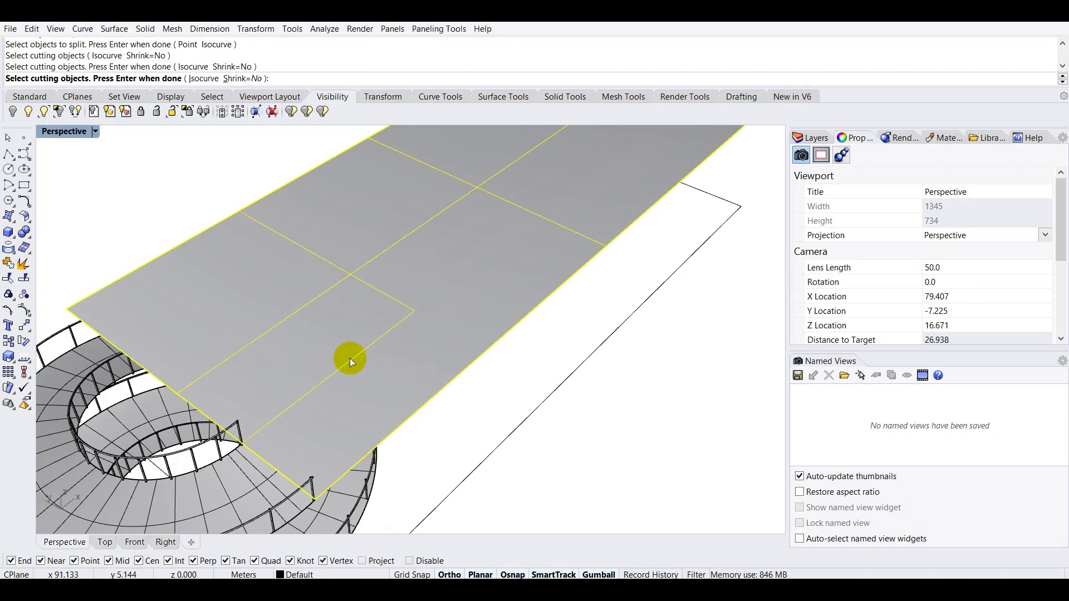
{"action": "key", "text": "Return"}
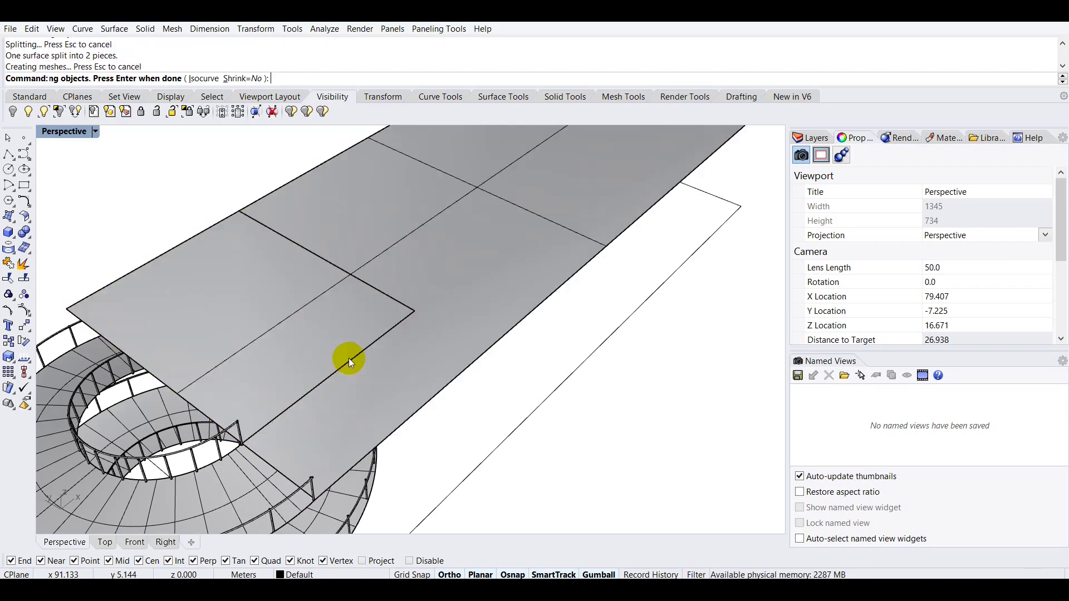
Delete the unwanted rectangular slab piece and the leftover cutting line.
{"action": "left_click", "coordinate": [306, 330]}
{"action": "key", "text": "Delete"}
{"action": "right_click_drag", "start_coordinate": [287, 311], "coordinate": [258, 292]}
{"action": "left_click", "coordinate": [226, 263]}
{"action": "key", "text": "Delete"}
{"action": "scroll", "coordinate": [328, 279], "scroll_direction": "down", "scroll_amount": 5}
Select the remaining L-shaped slab surface.
{"action": "right_click_drag", "start_coordinate": [341, 284], "coordinate": [172, 252]}
{"action": "scroll", "coordinate": [172, 251], "scroll_direction": "up", "scroll_amount": 5}
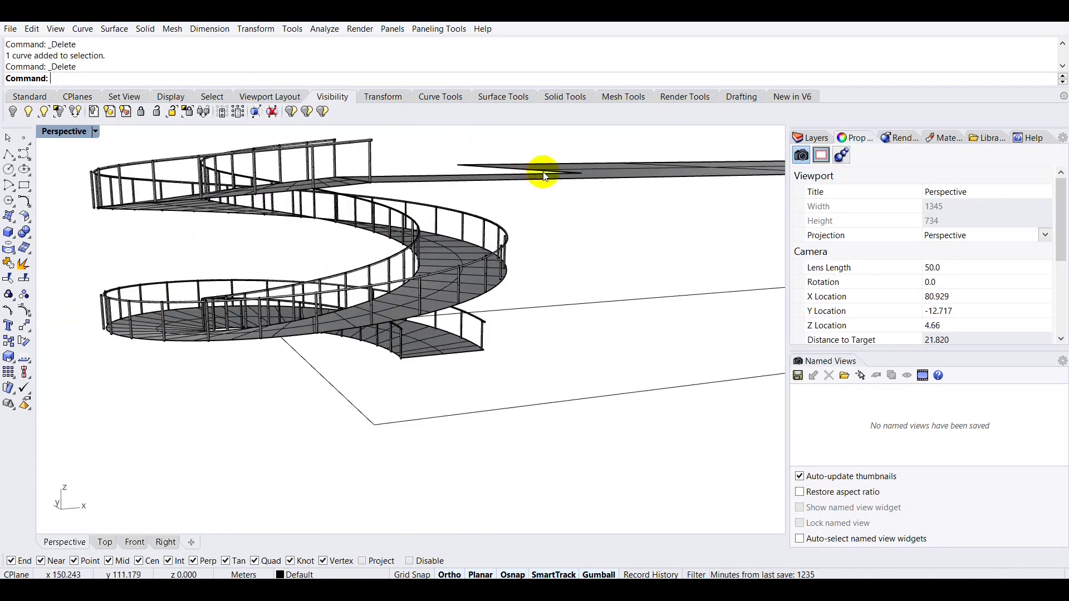
{"action": "right_click_drag", "start_coordinate": [397, 305], "coordinate": [423, 303]}
{"action": "left_click", "coordinate": [602, 184]}
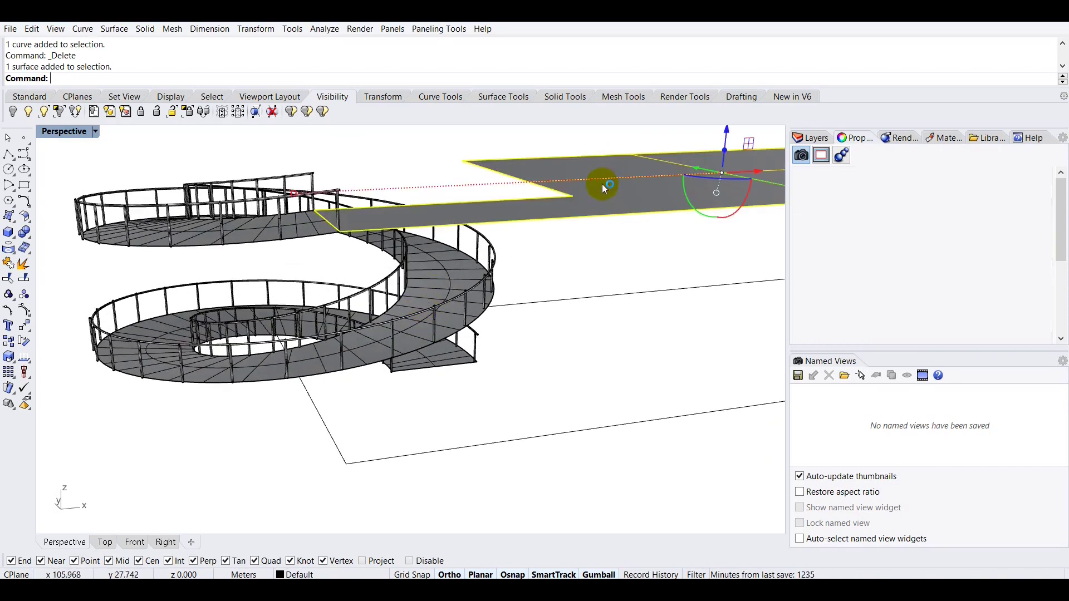
{"action": "scroll", "coordinate": [411, 245], "scroll_direction": "down", "scroll_amount": 5}
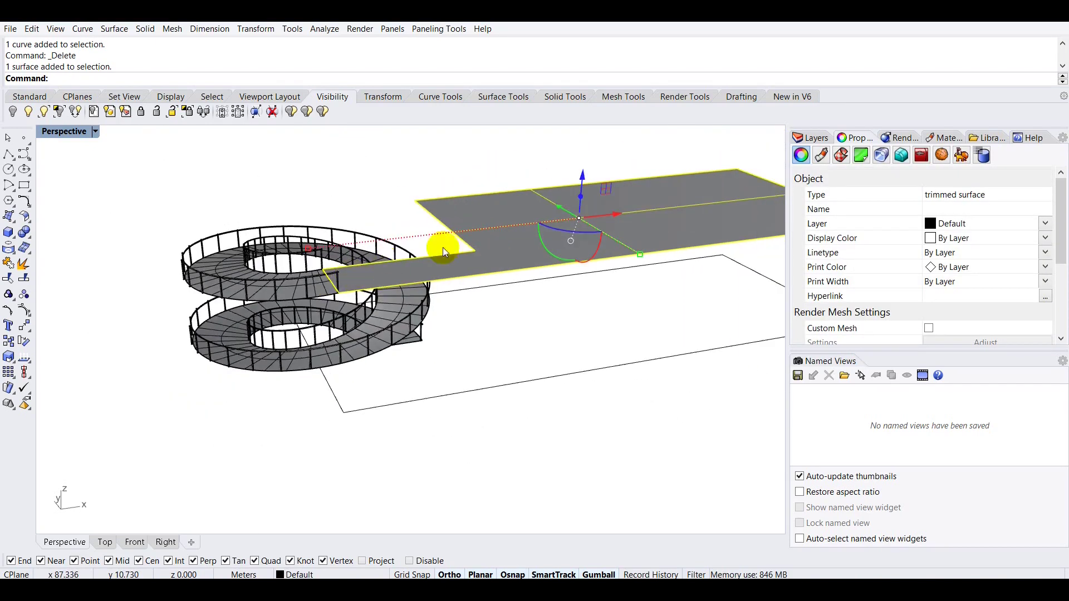
{"action": "scroll", "coordinate": [575, 216], "scroll_direction": "up", "scroll_amount": 3}
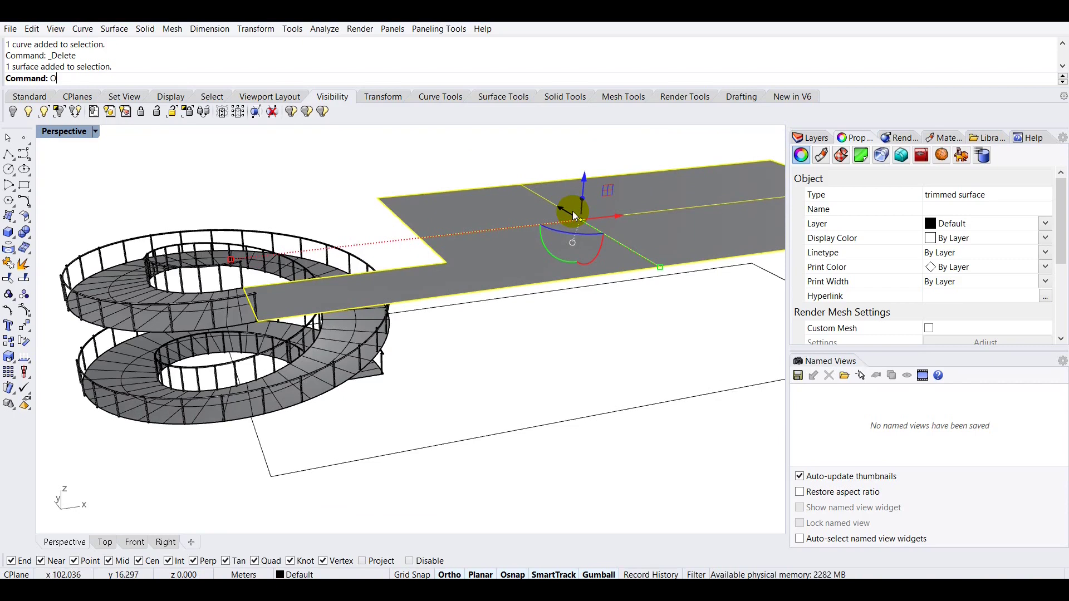
Offset the L-shaped slab into a 0.075-thick solid, then select the ramp surface.
{"action": "key", "text": "Down"}
{"action": "key", "text": "Down"}
{"action": "key", "text": "Down"}
{"action": "key", "text": "Return"}
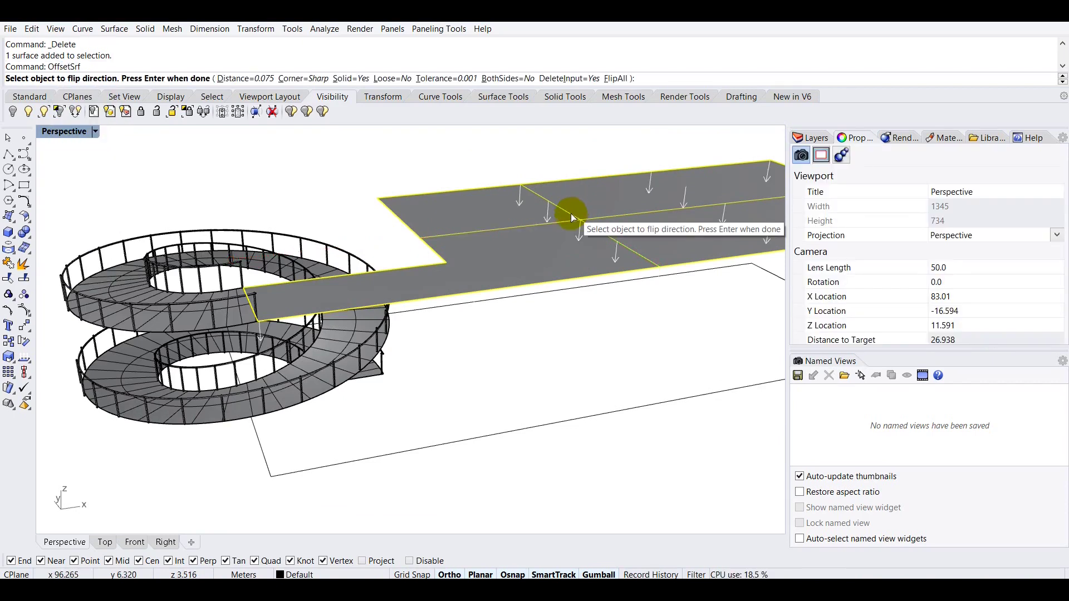
{"action": "right_click", "coordinate": [251, 82]}
{"action": "right_click_drag", "start_coordinate": [267, 134], "coordinate": [359, 249]}
{"action": "scroll", "coordinate": [359, 249], "scroll_direction": "up", "scroll_amount": 3}
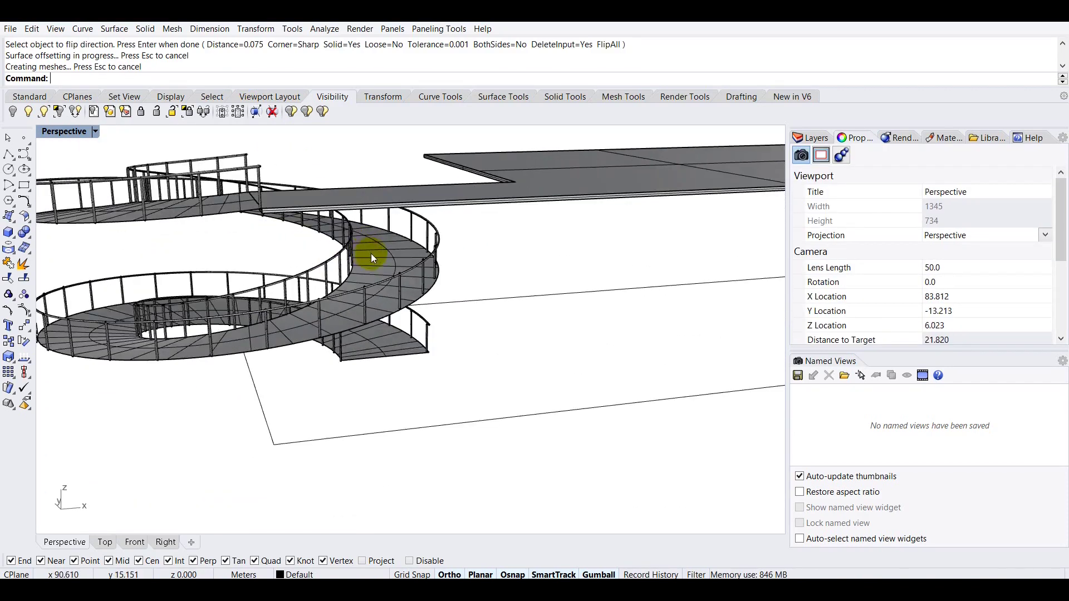
{"action": "left_click", "coordinate": [370, 253]}
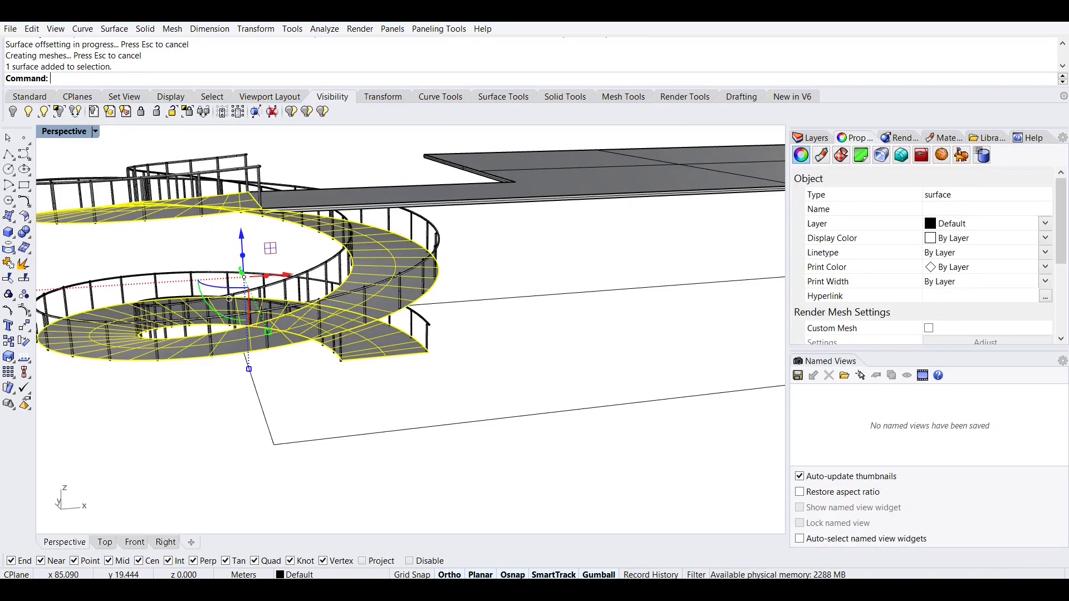
Offset the ramp surface into a 0.075 solid, using FlipAll to set the direction.
{"action": "type", "text": "Offset"}
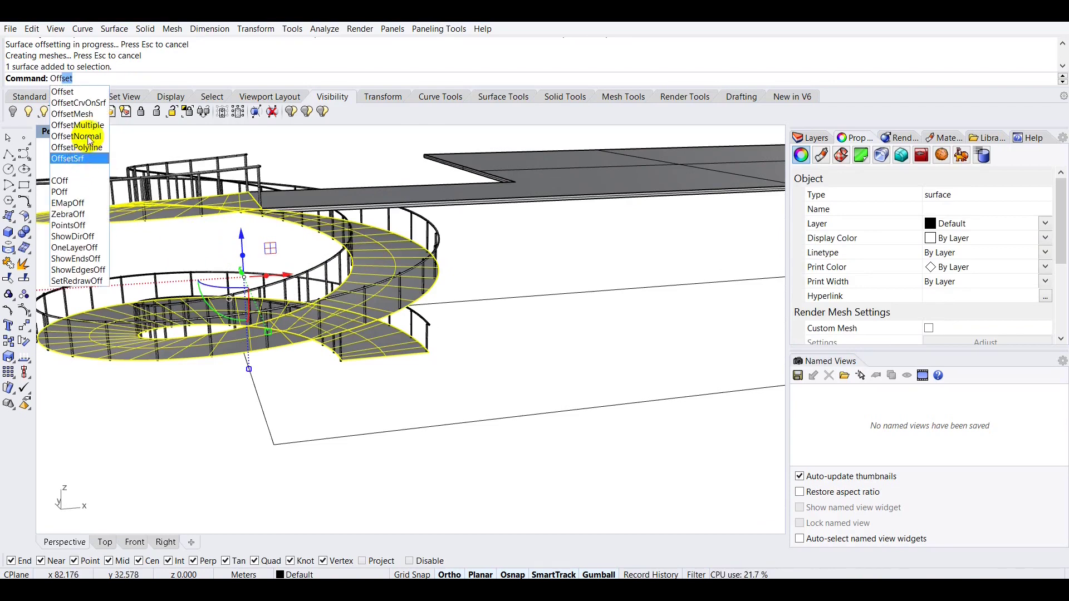
{"action": "left_click", "coordinate": [85, 160]}
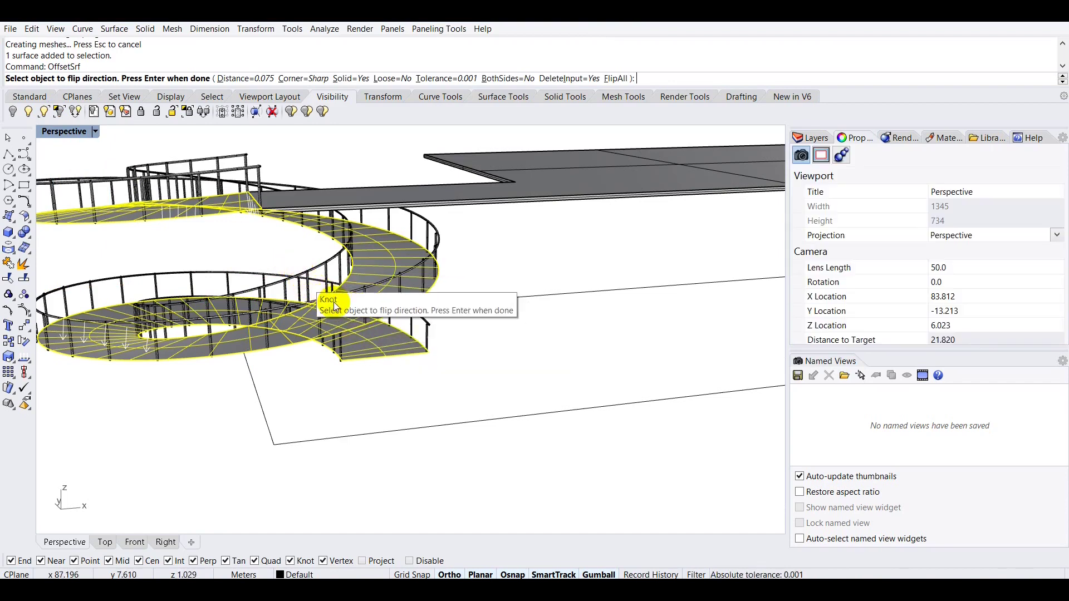
{"action": "right_click_drag", "start_coordinate": [278, 343], "coordinate": [242, 354]}
{"action": "scroll", "coordinate": [306, 334], "scroll_direction": "up", "scroll_amount": 5}
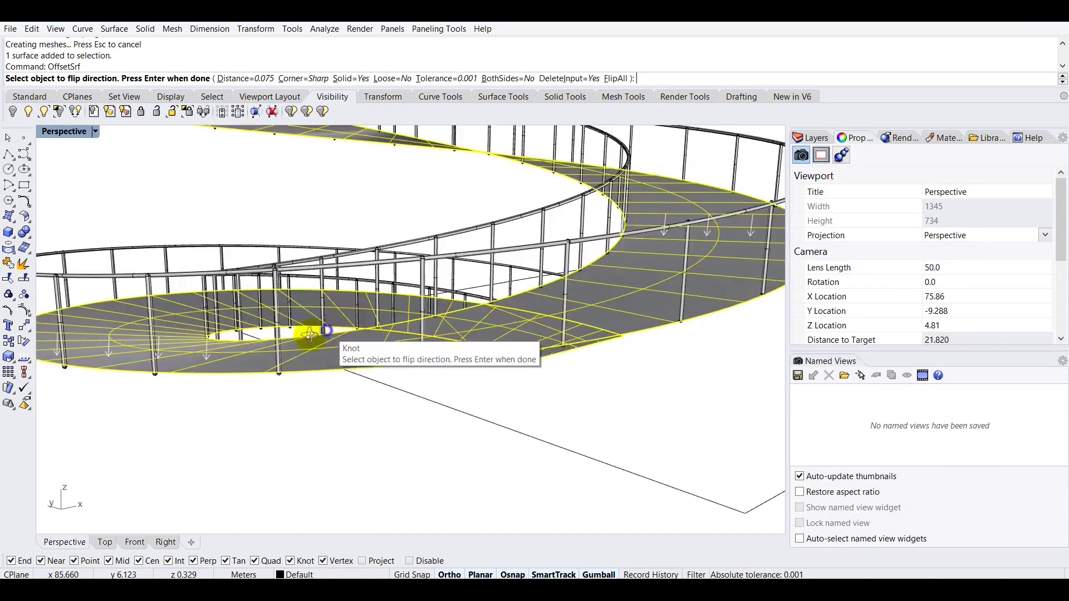
{"action": "right_click_drag", "start_coordinate": [508, 270], "coordinate": [490, 293]}
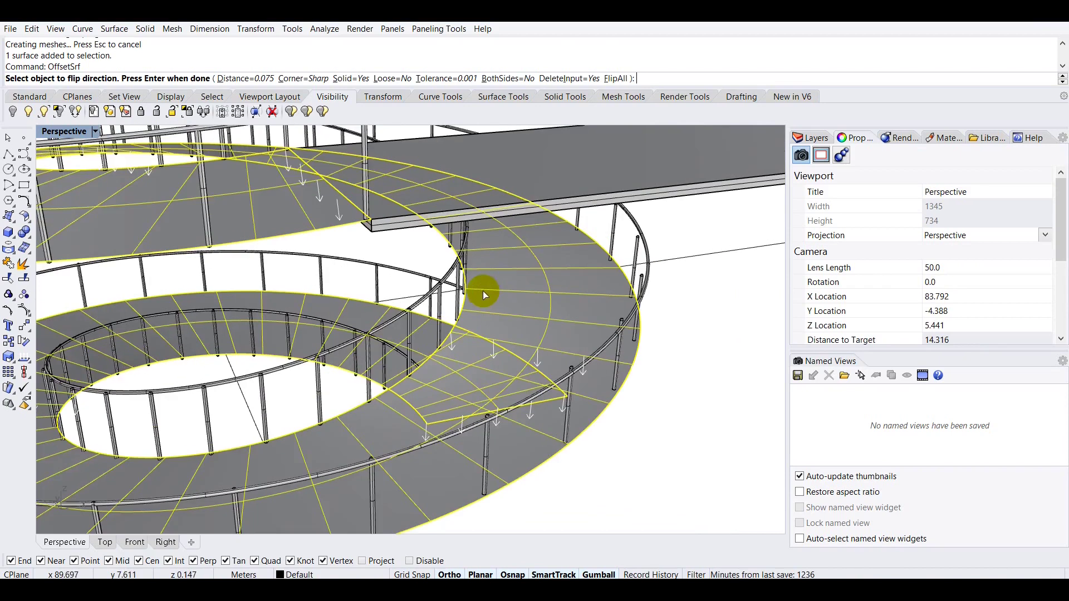
{"action": "scroll", "coordinate": [483, 291], "scroll_direction": "down", "scroll_amount": 4}
{"action": "left_click", "coordinate": [613, 78]}
{"action": "left_click", "coordinate": [612, 79]}
{"action": "left_click", "coordinate": [612, 79]}
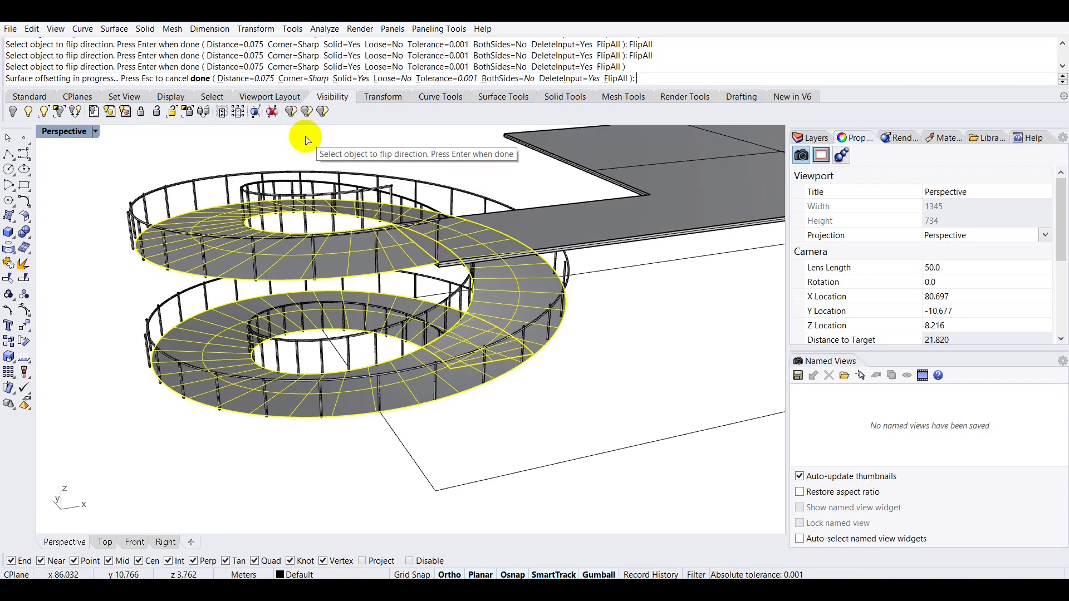
Clear the selection and orbit to review the whole thickened model.
{"action": "left_click", "coordinate": [365, 136]}
{"action": "right_click_drag", "start_coordinate": [371, 164], "coordinate": [377, 287]}
{"action": "scroll", "coordinate": [440, 261], "scroll_direction": "down", "scroll_amount": 5}
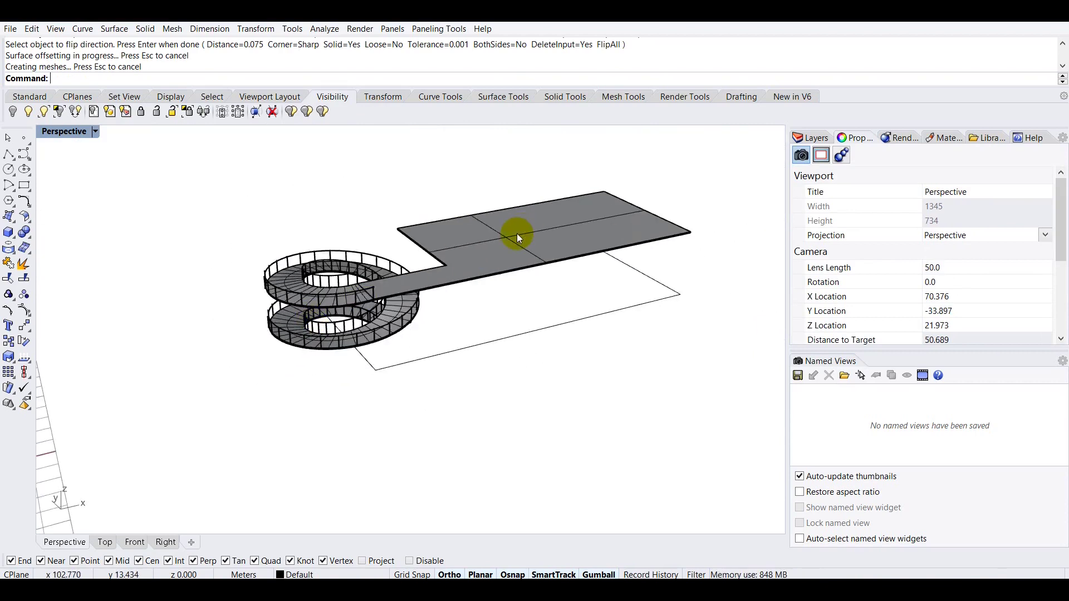
{"action": "scroll", "coordinate": [496, 245], "scroll_direction": "up", "scroll_amount": 5}
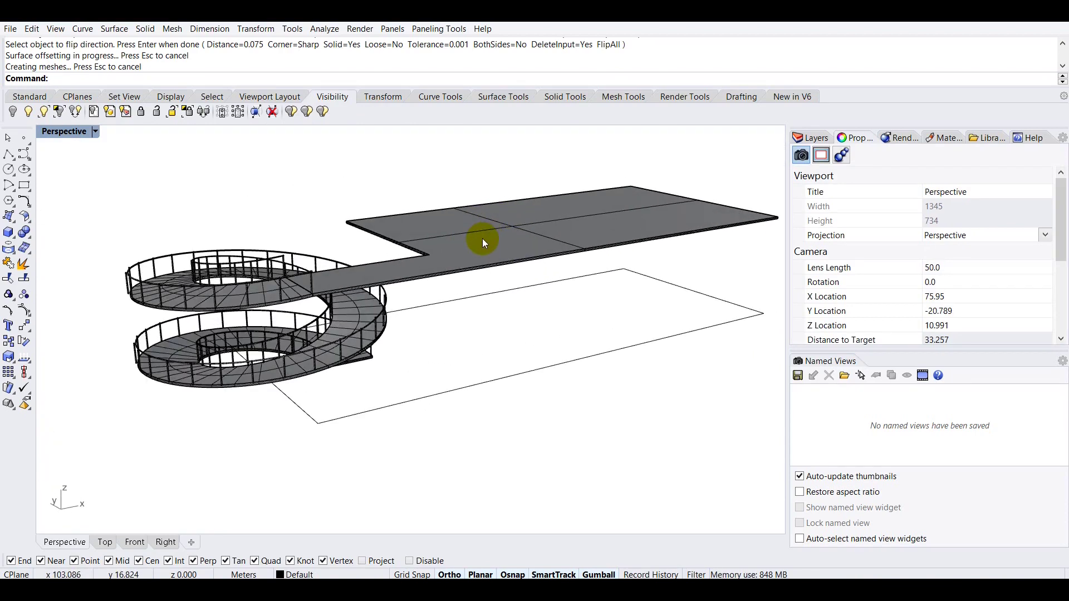